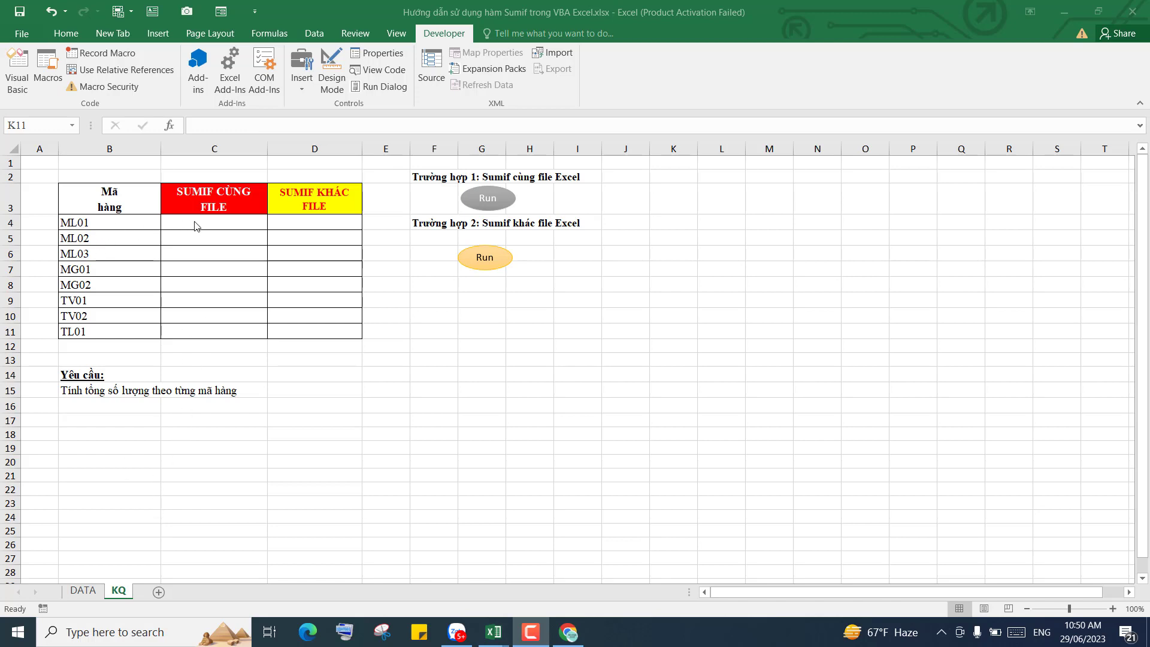
Step: Compare KQ product codes ML01, ML03 and TV01 with the Máy lạnh NATIONAL entry on DATA
left_click(118, 222)
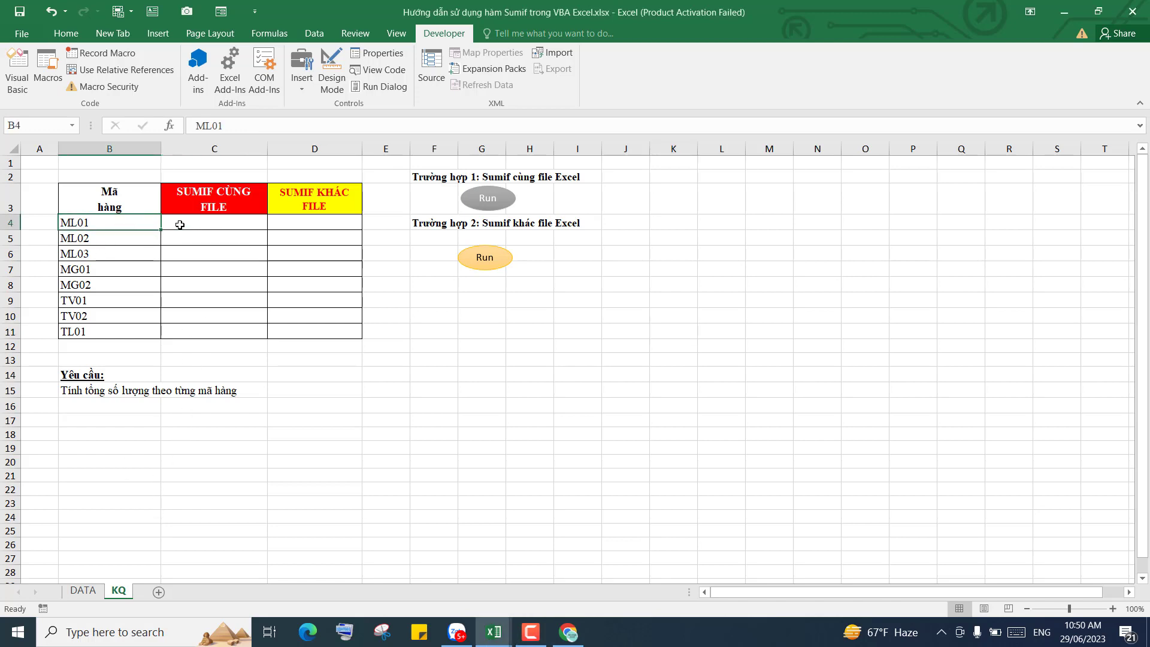
left_click(115, 254)
left_click(110, 300)
left_click(83, 591)
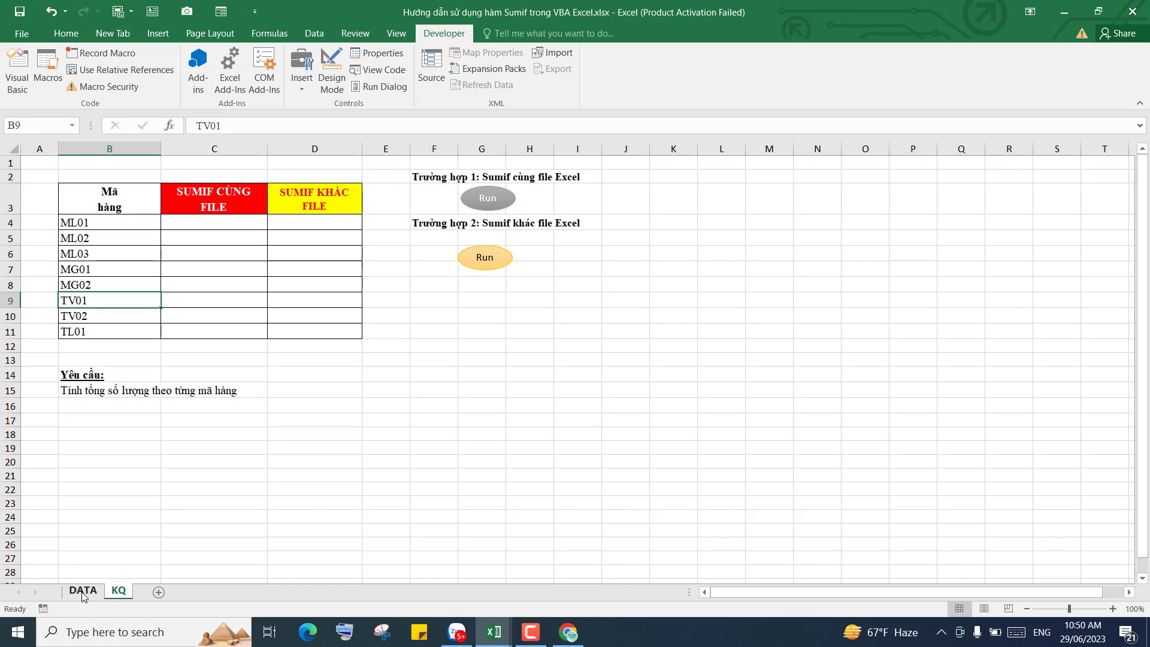
left_click(222, 393)
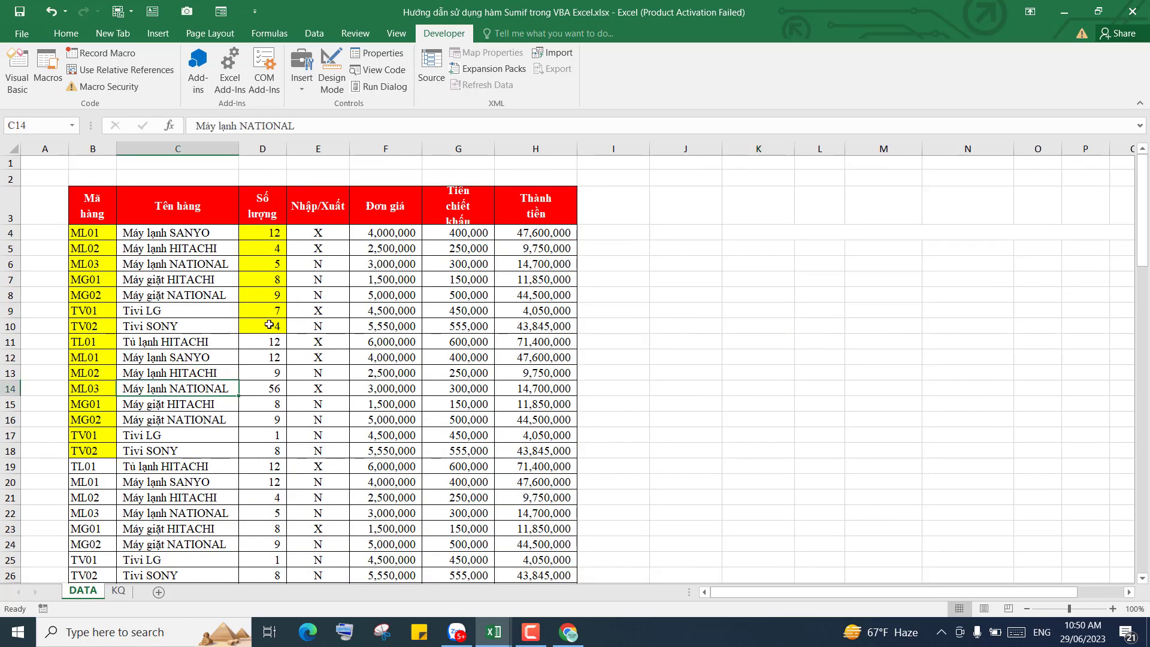
left_click(119, 590)
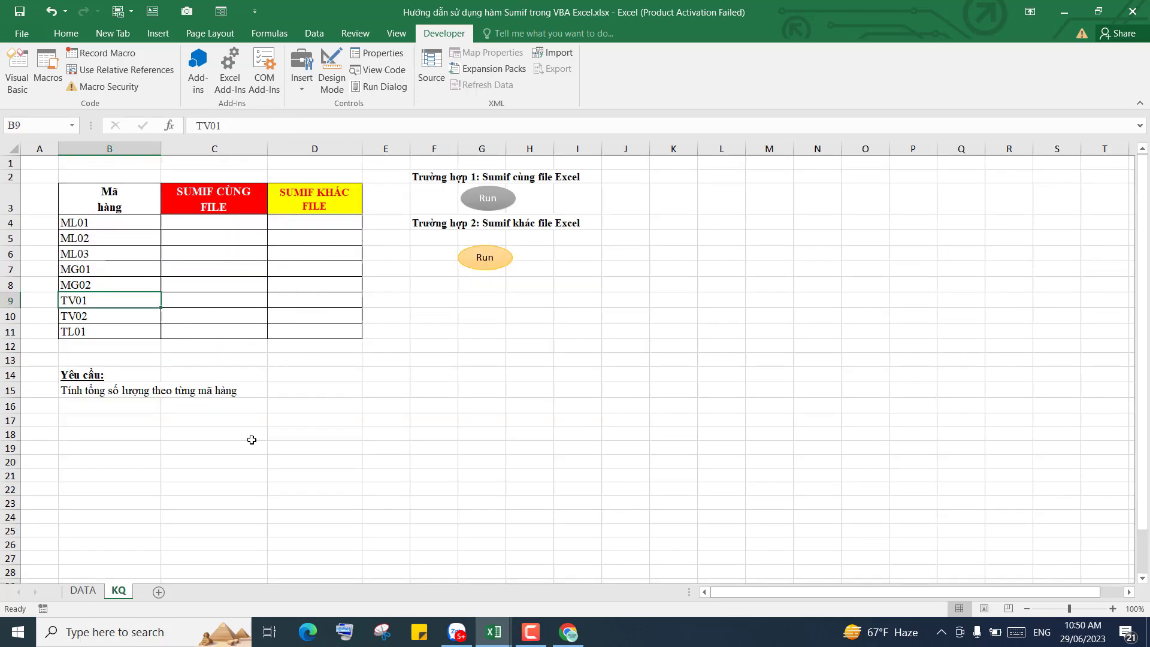
Step: Check result cells C6 and D7 on KQ against cell C7 on DATA
left_click(237, 251)
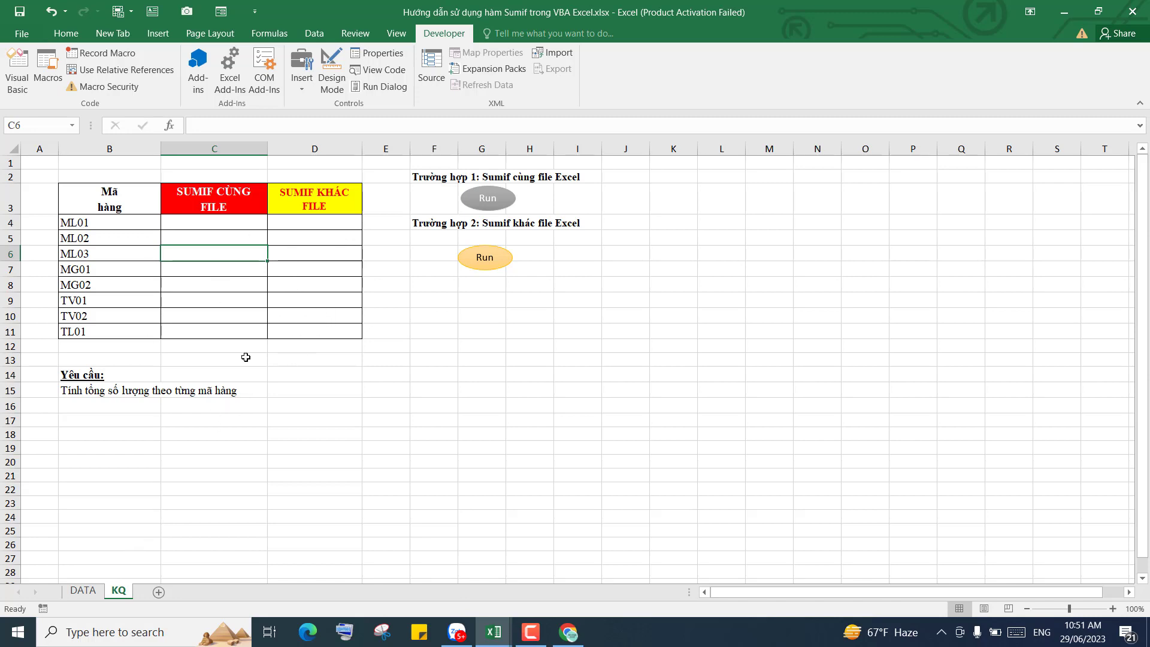
left_click(83, 590)
left_click(186, 278)
left_click(119, 591)
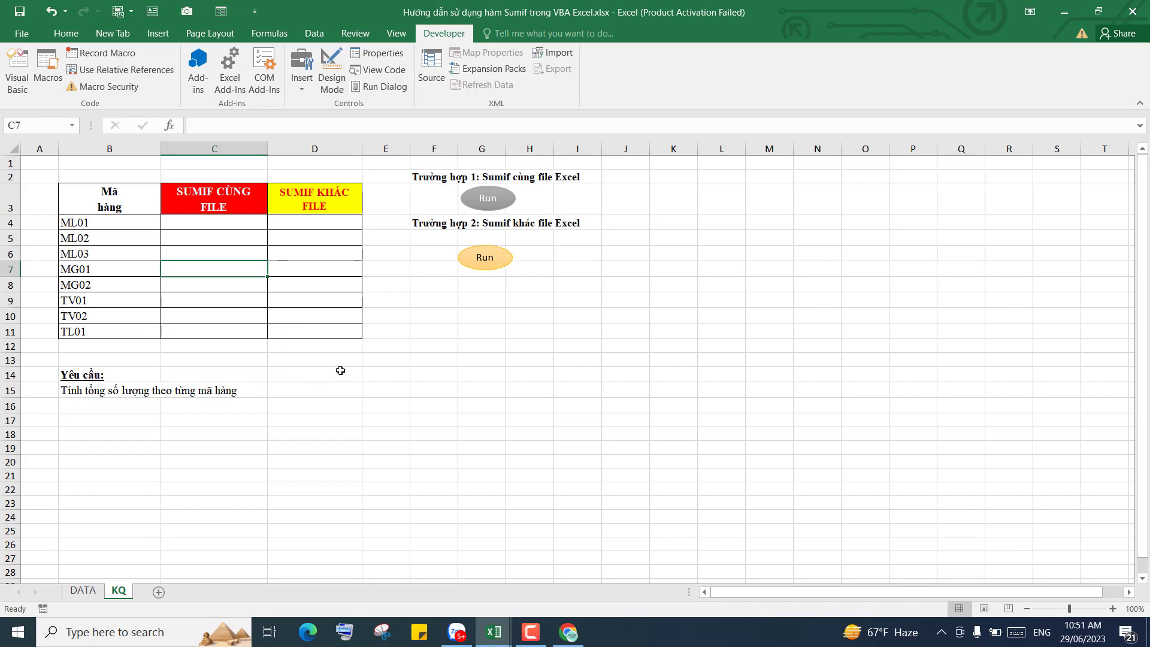
left_click(305, 267)
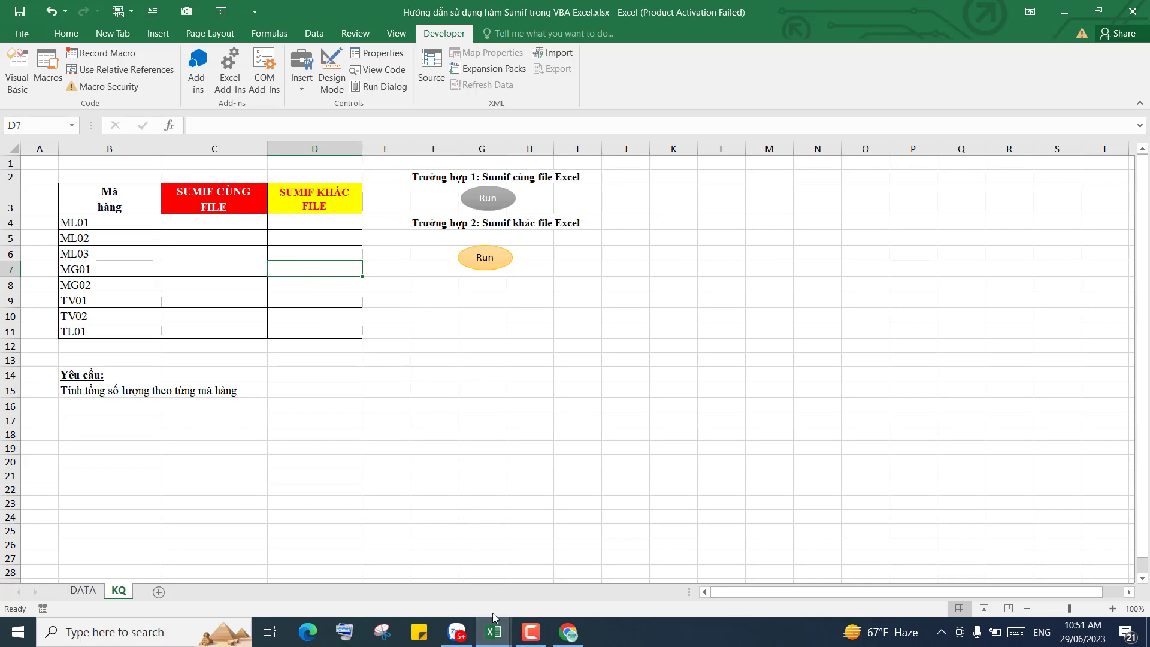
Step: In BANGDULIEU.xlsx, fill the header row B3:H3 dark green
left_click(488, 634)
left_click(576, 559)
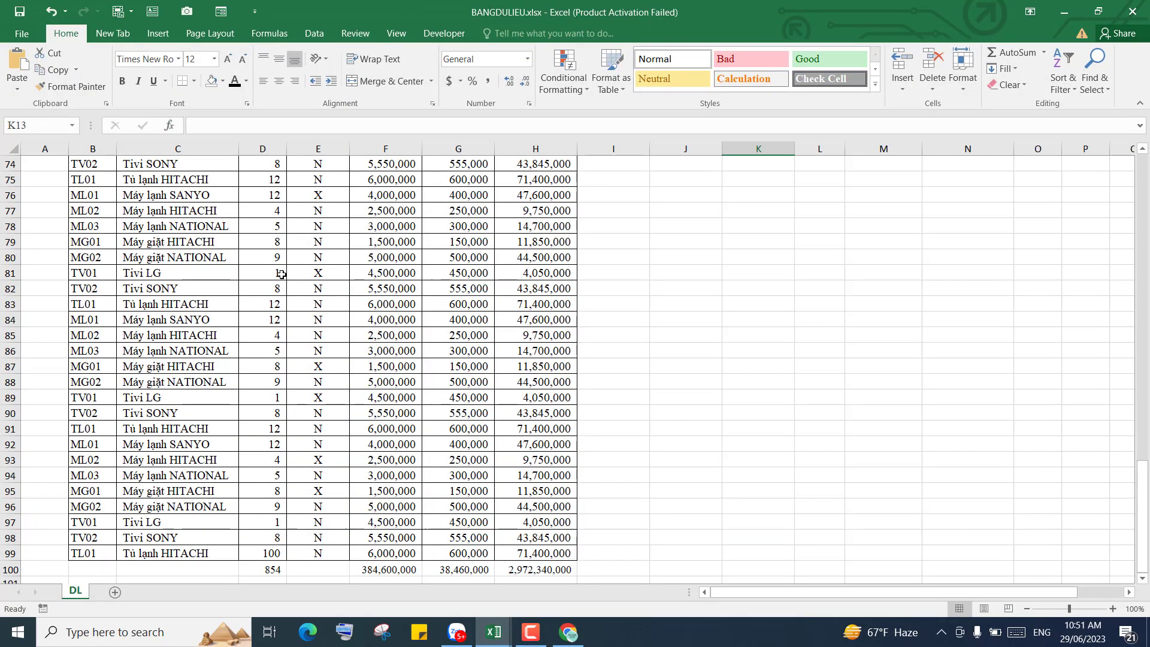
scroll(285, 253, "up", 8)
scroll(294, 253, "up", 13)
scroll(298, 251, "up", 4)
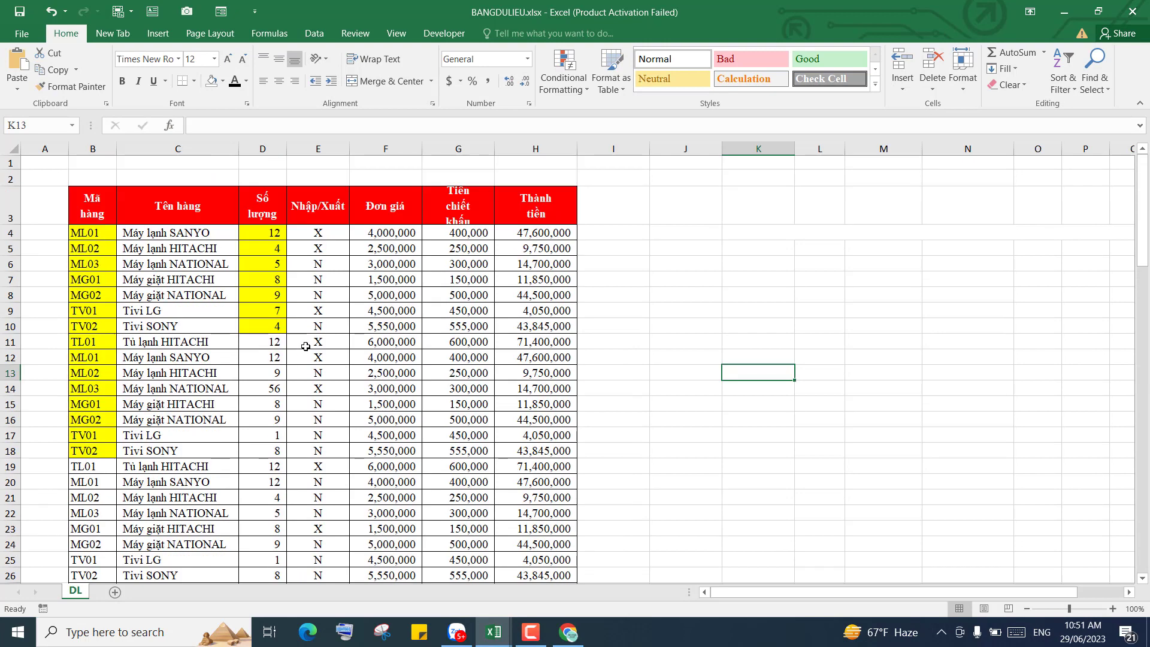
left_click(328, 351)
left_click_drag(90, 200, 508, 201)
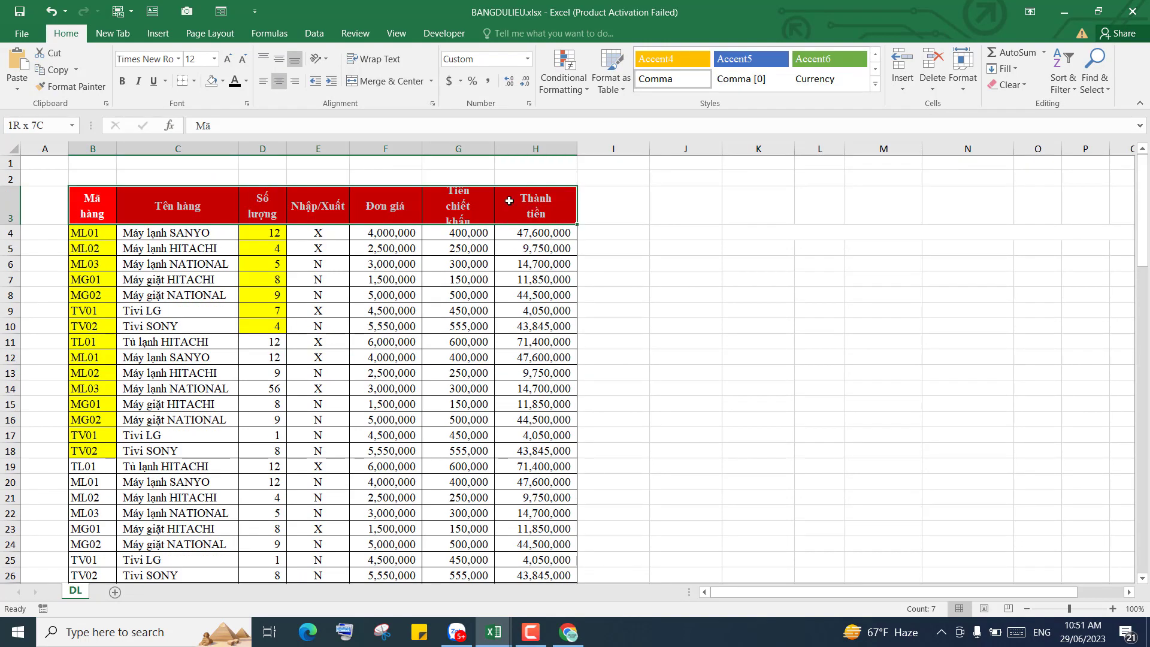
left_click(222, 82)
left_click(318, 154)
Step: Check cells G9 and F16 of the green-headed table before returning
left_click(458, 310)
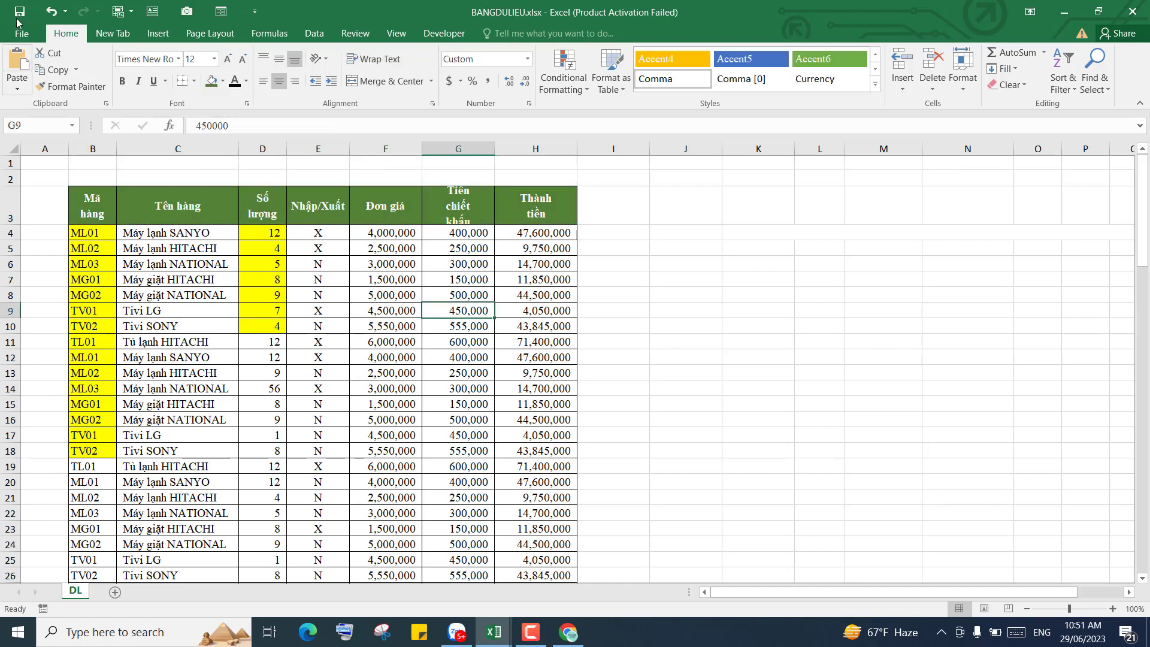
left_click(402, 422)
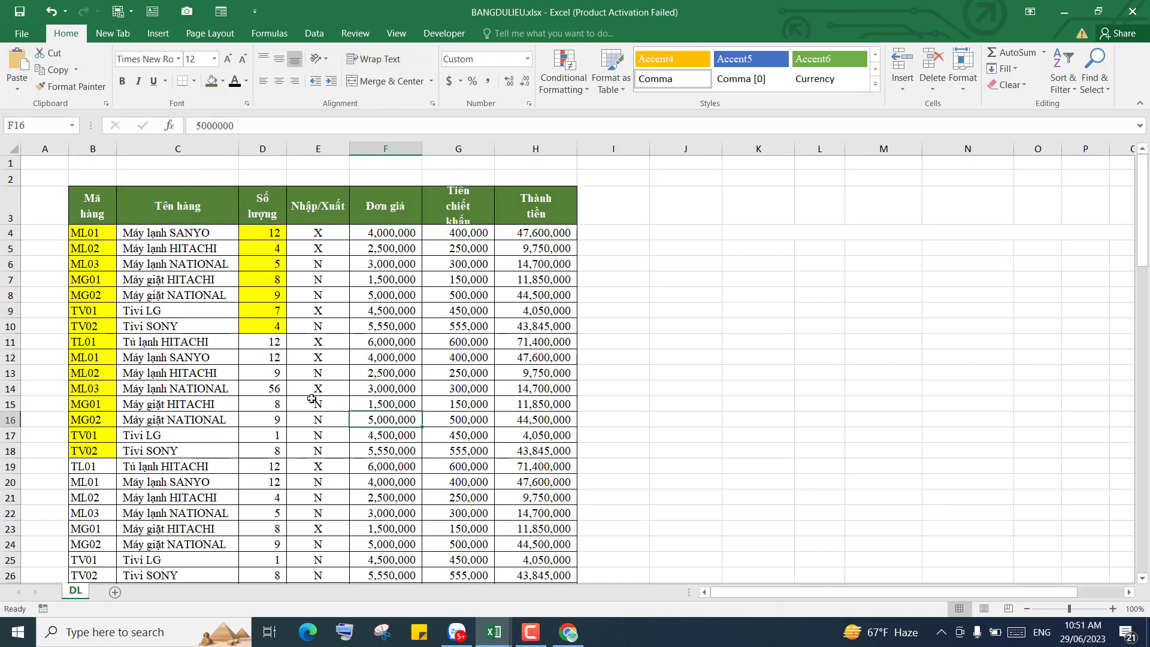
left_click(497, 637)
Step: Back on the Sumif guide's KQ sheet, review cells E11, E9, F14 and E13, then bring up the YouTube SUMIF VBA tutorial
mouse_move(493, 632)
left_click(414, 563)
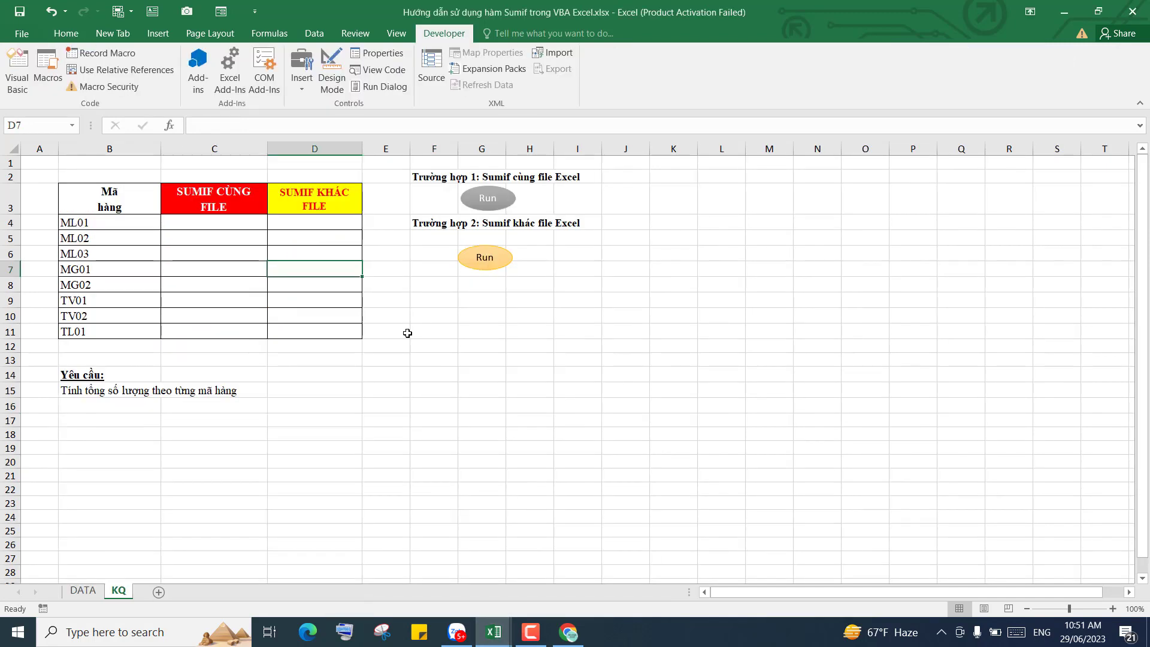
left_click(400, 326)
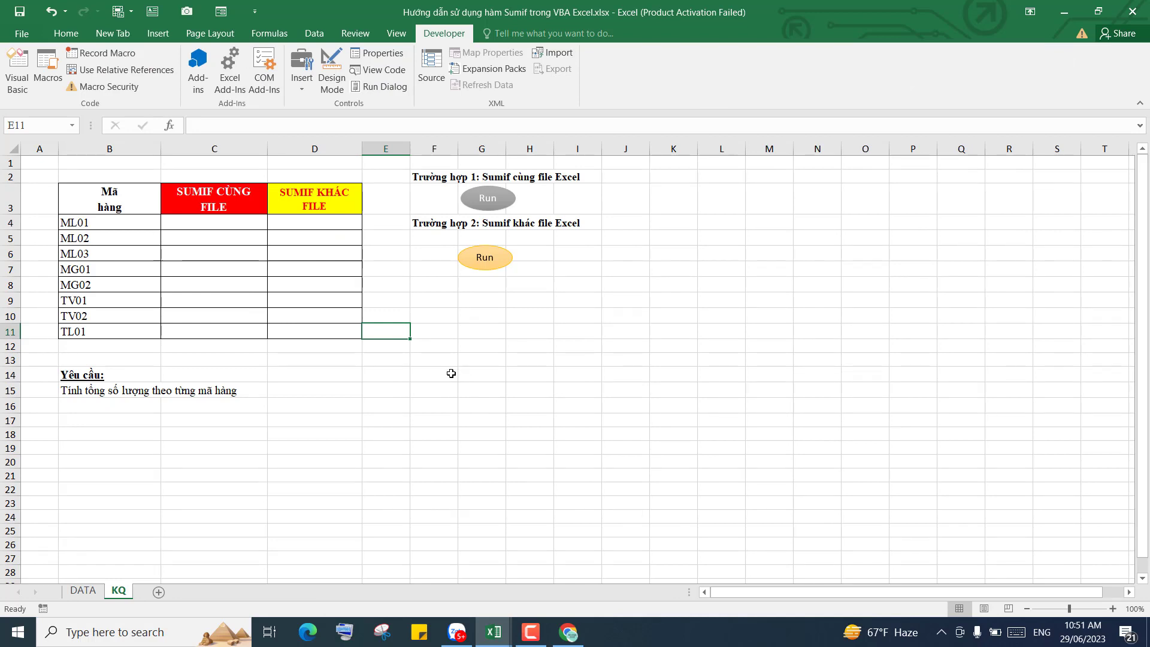
left_click(382, 298)
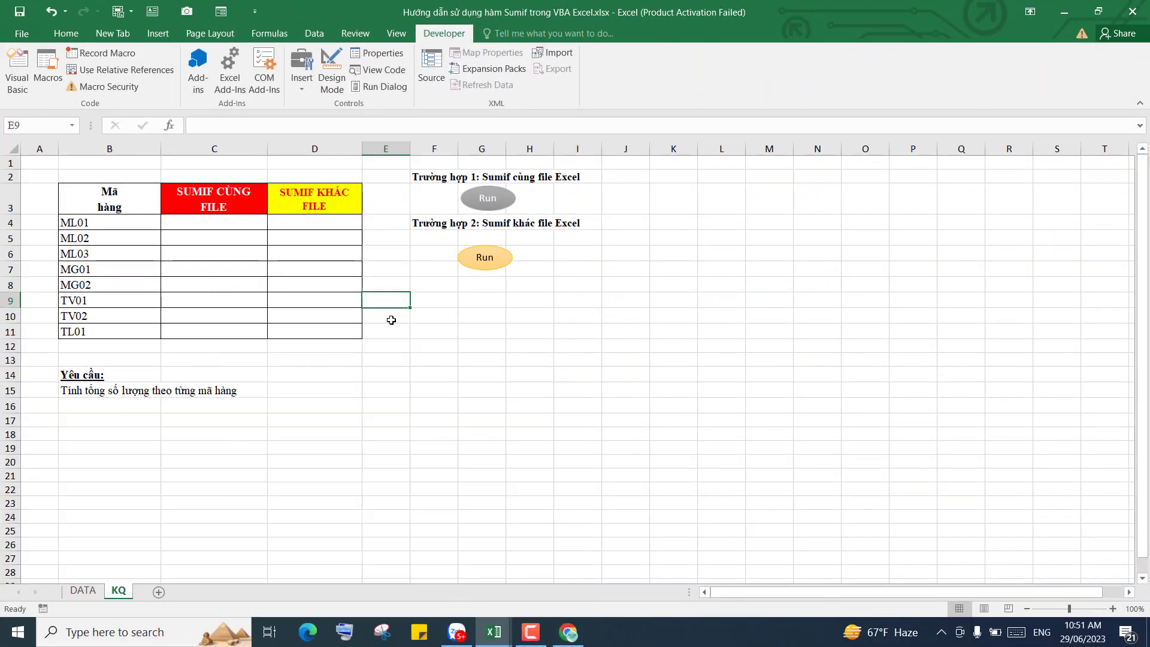
left_click(418, 371)
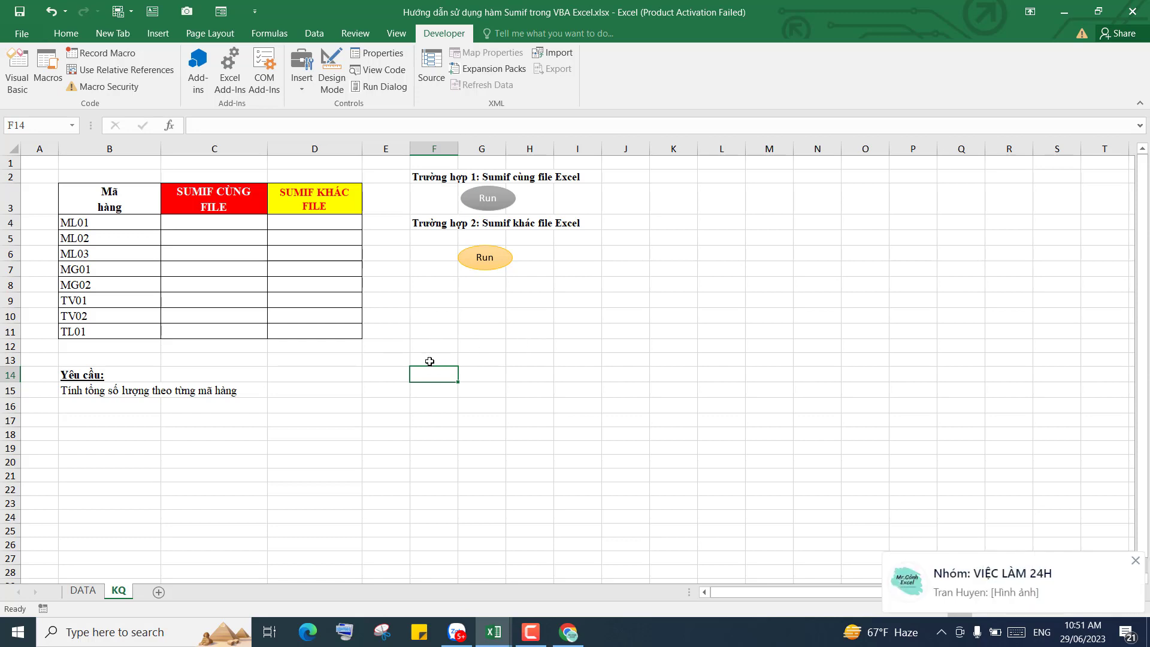
left_click(390, 356)
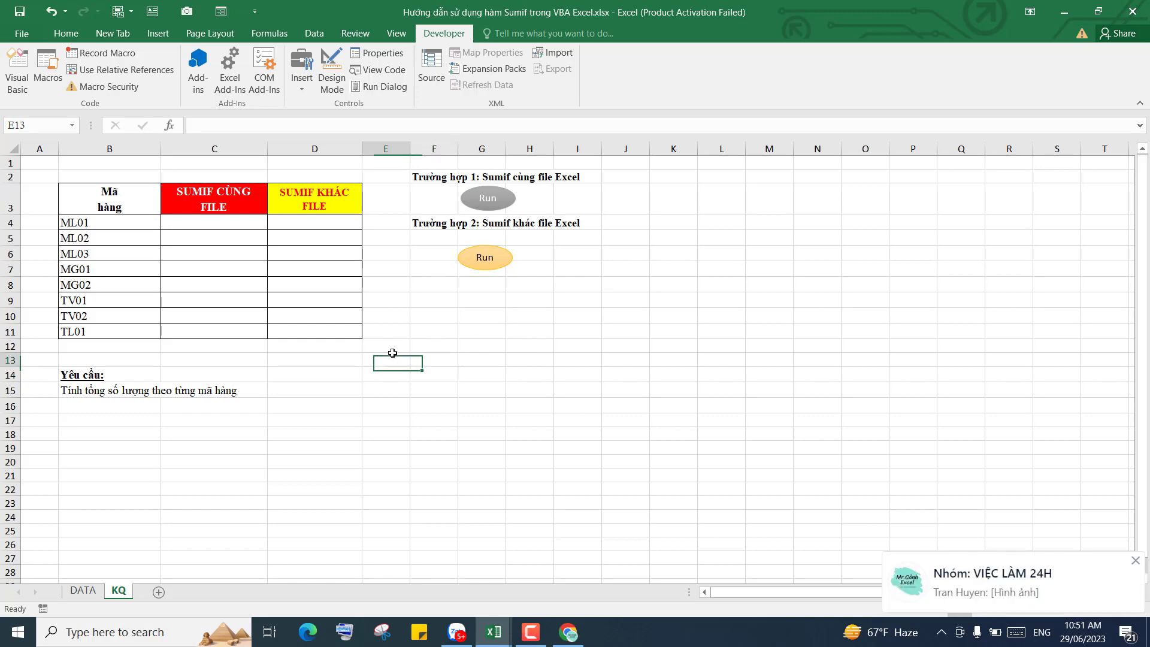
left_click(568, 631)
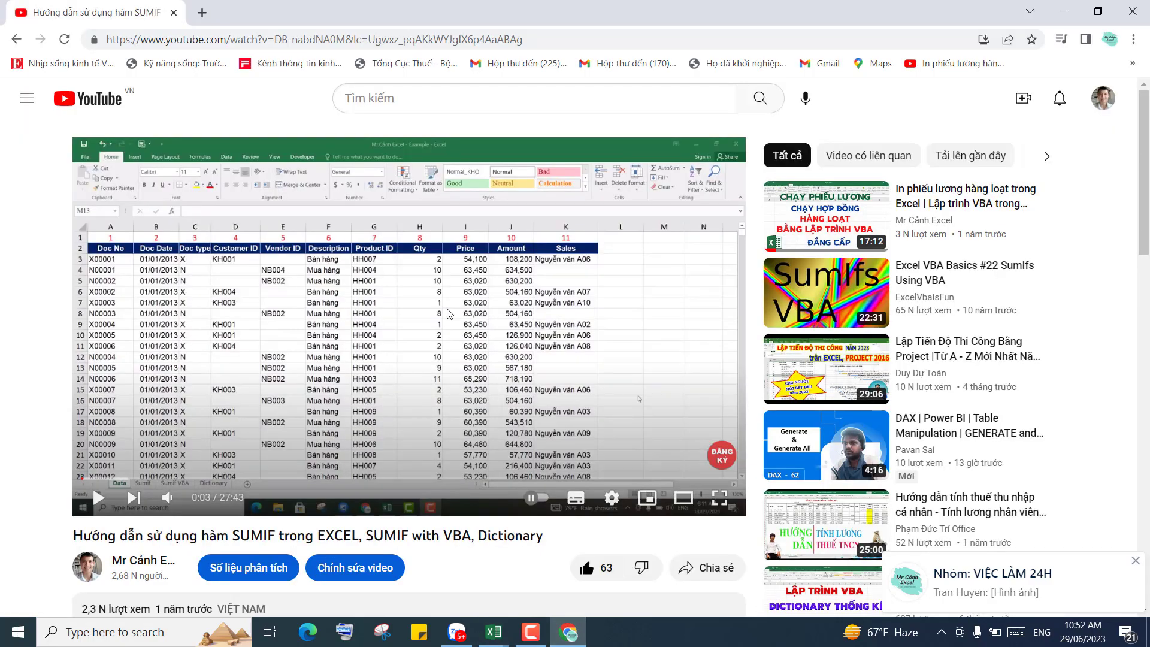
Step: Copy the VBA SUMIF macro from the video's top comment and minimize the browser
scroll(401, 314, "down", 1)
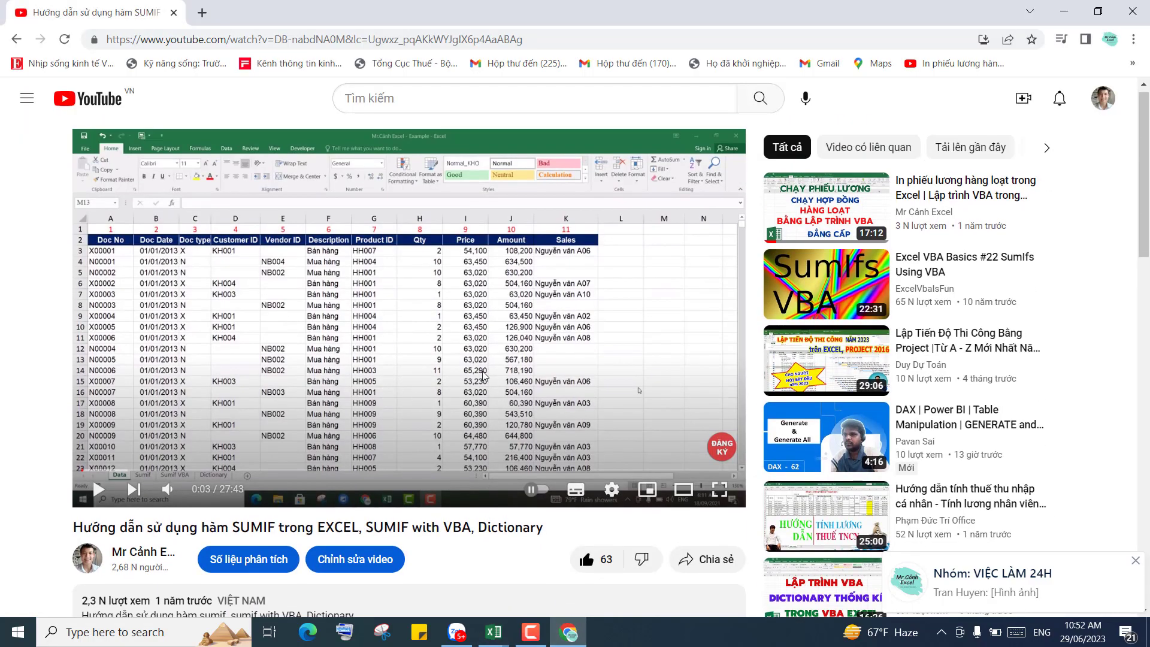
scroll(485, 450, "down", 3)
scroll(485, 363, "down", 3)
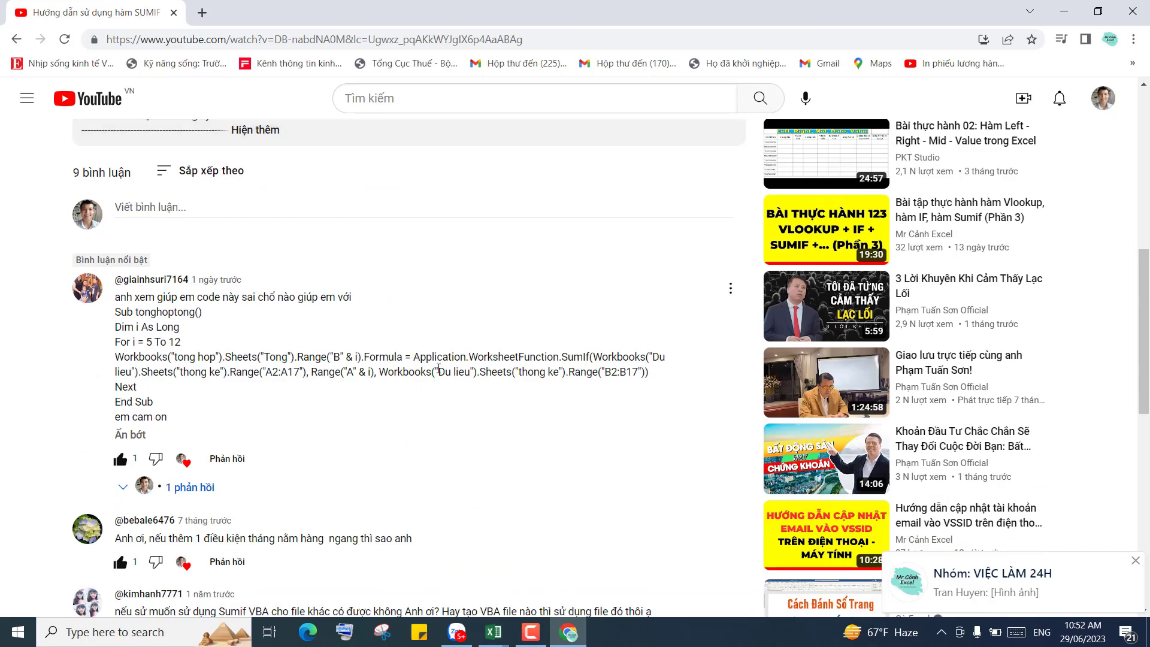
scroll(367, 403, "down", 1)
scroll(335, 413, "down", 1)
scroll(317, 455, "down", 3)
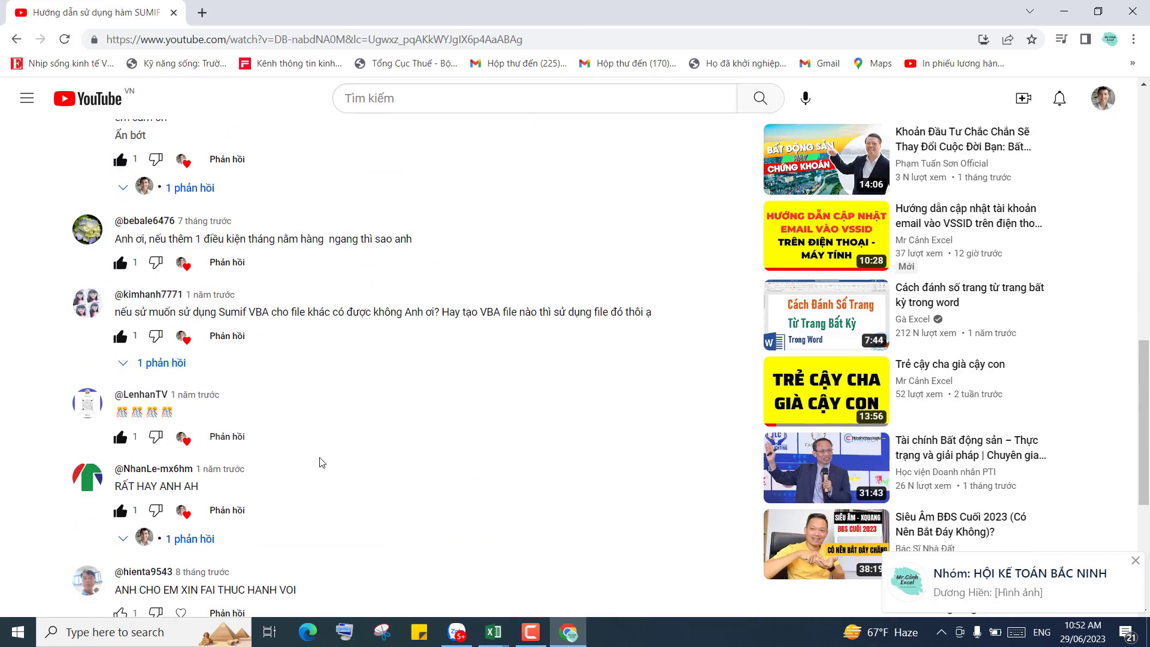
scroll(389, 425, "down", 2)
scroll(413, 401, "up", 5)
scroll(418, 397, "up", 3)
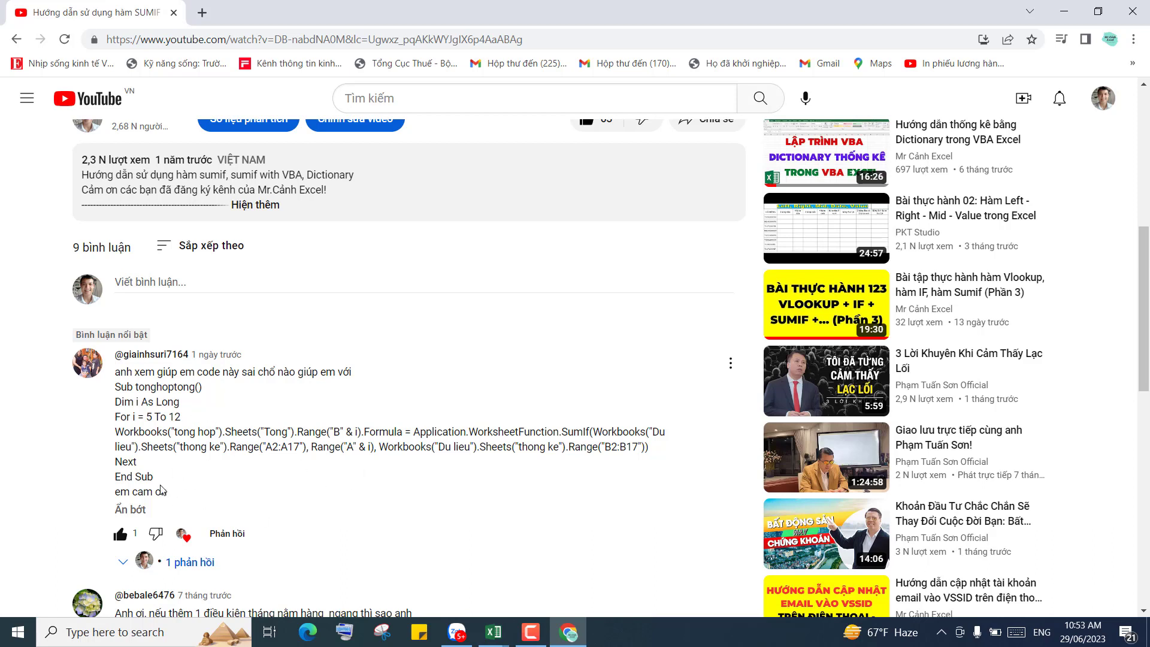
left_click_drag(155, 479, 116, 392)
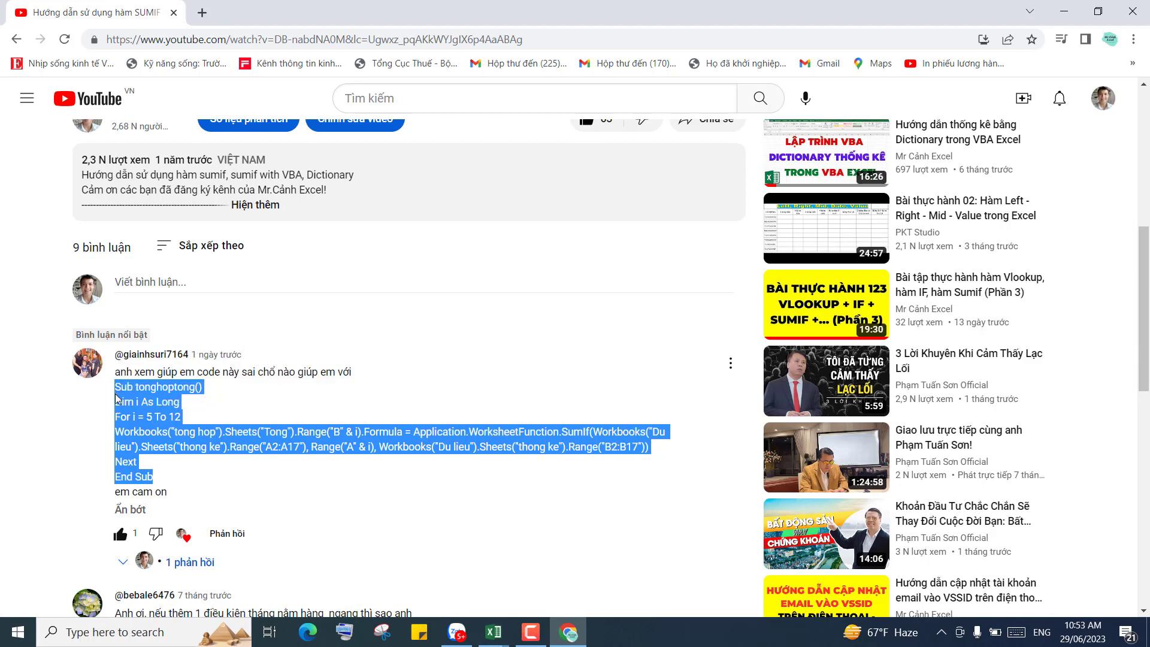
right_click(144, 409)
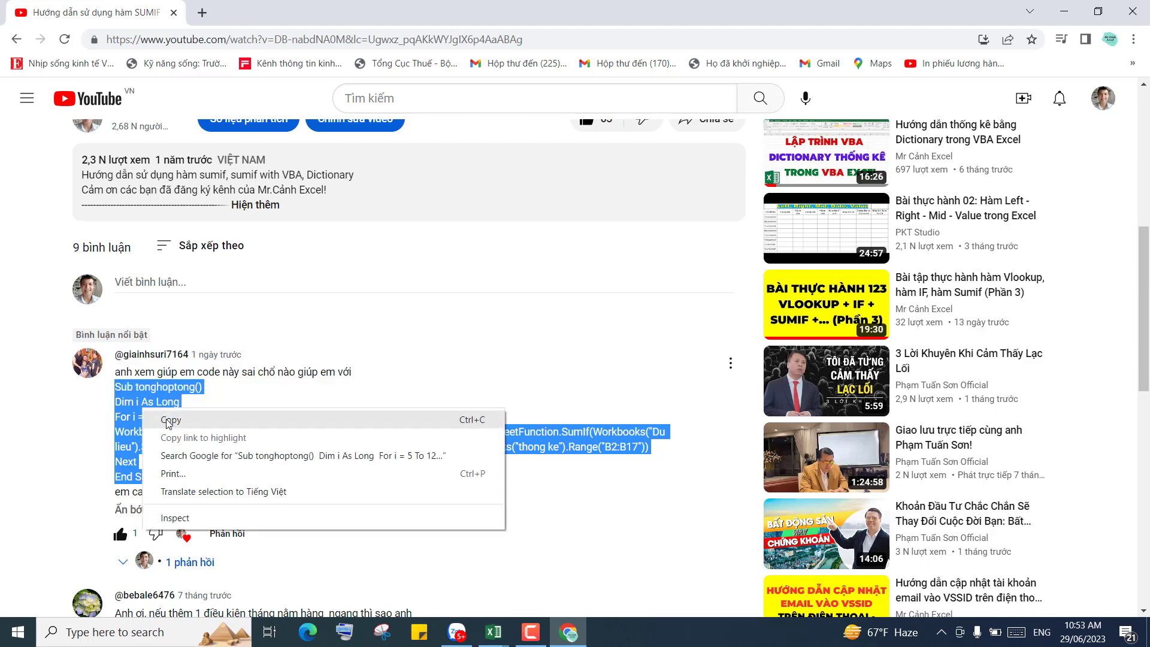
left_click(168, 421)
left_click(1069, 10)
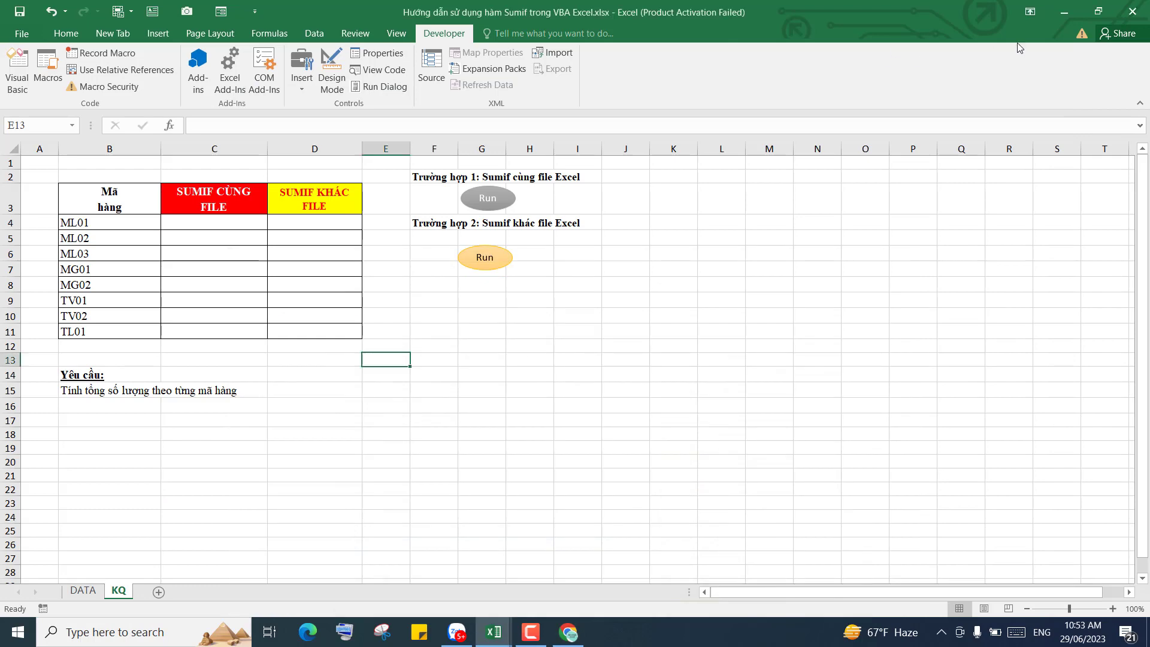
Step: Create blank workbook Book3 and paste the copied tonghoptong procedure into the VBA editor
left_click(1063, 10)
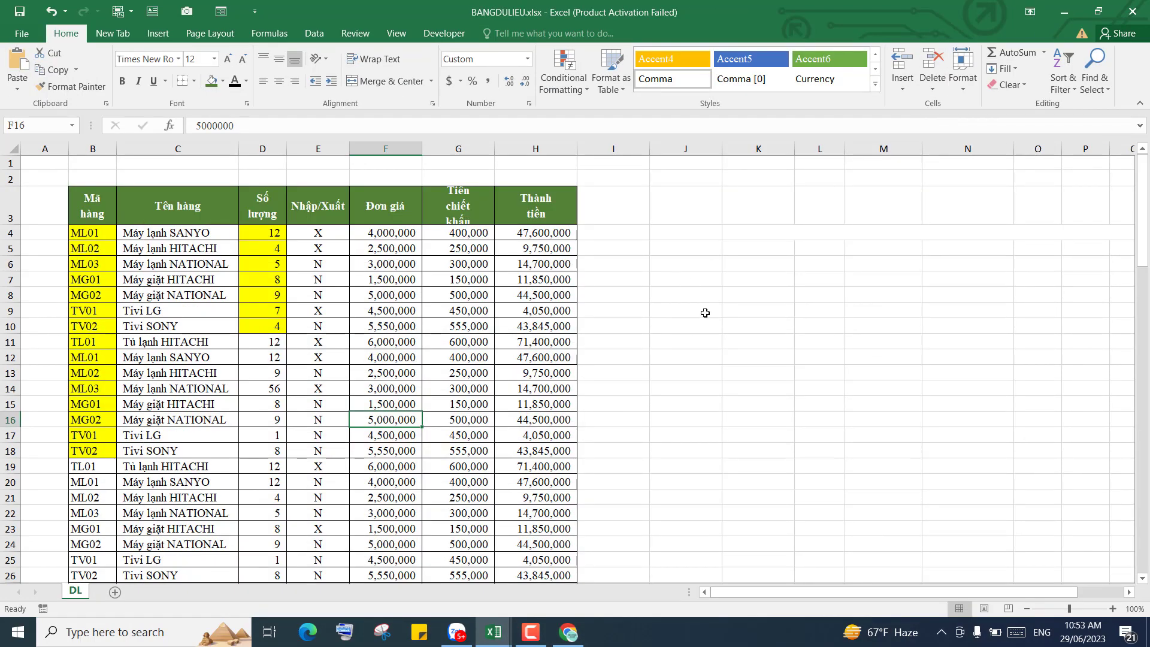
key("ctrl+n")
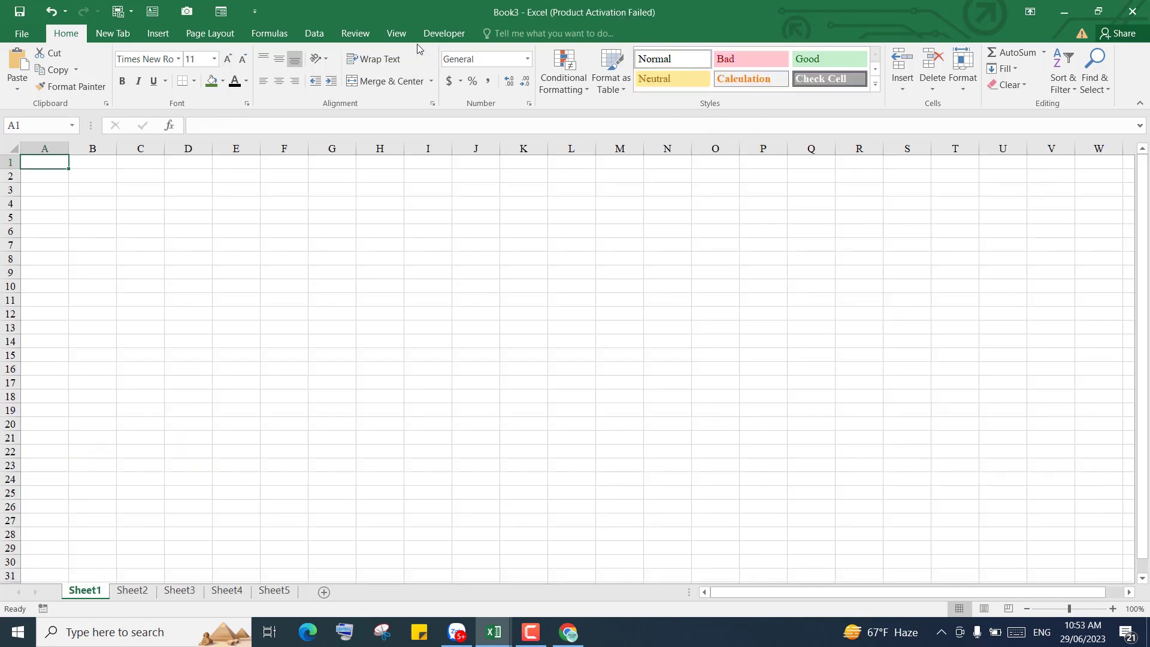
left_click(430, 36)
left_click(18, 75)
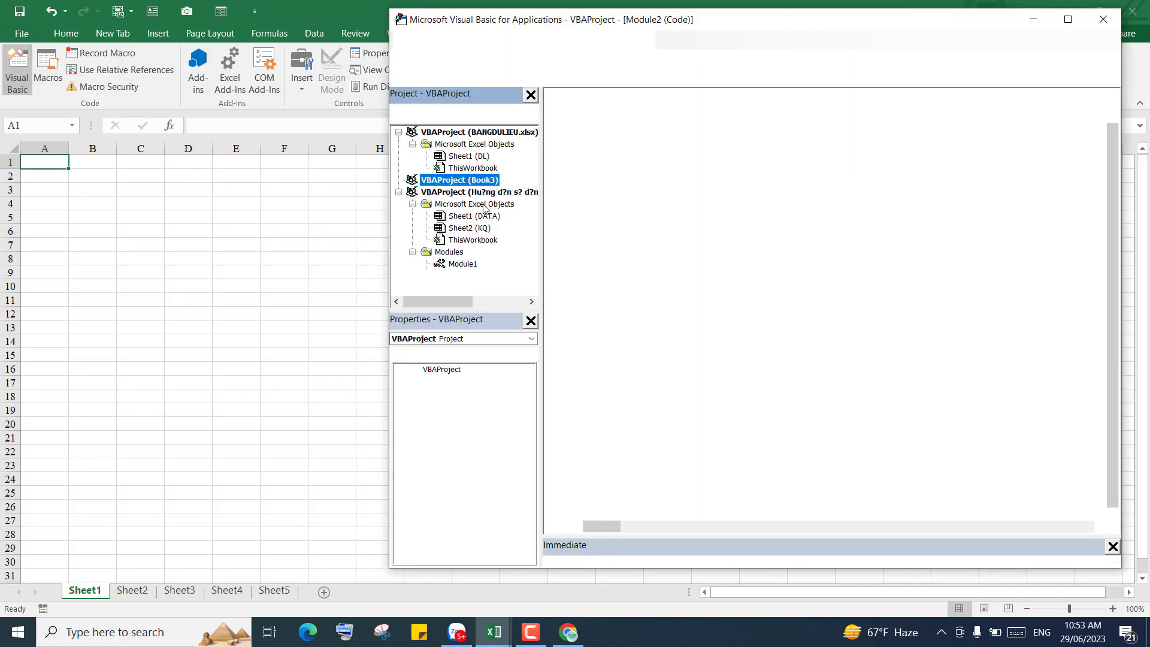
right_click(639, 168)
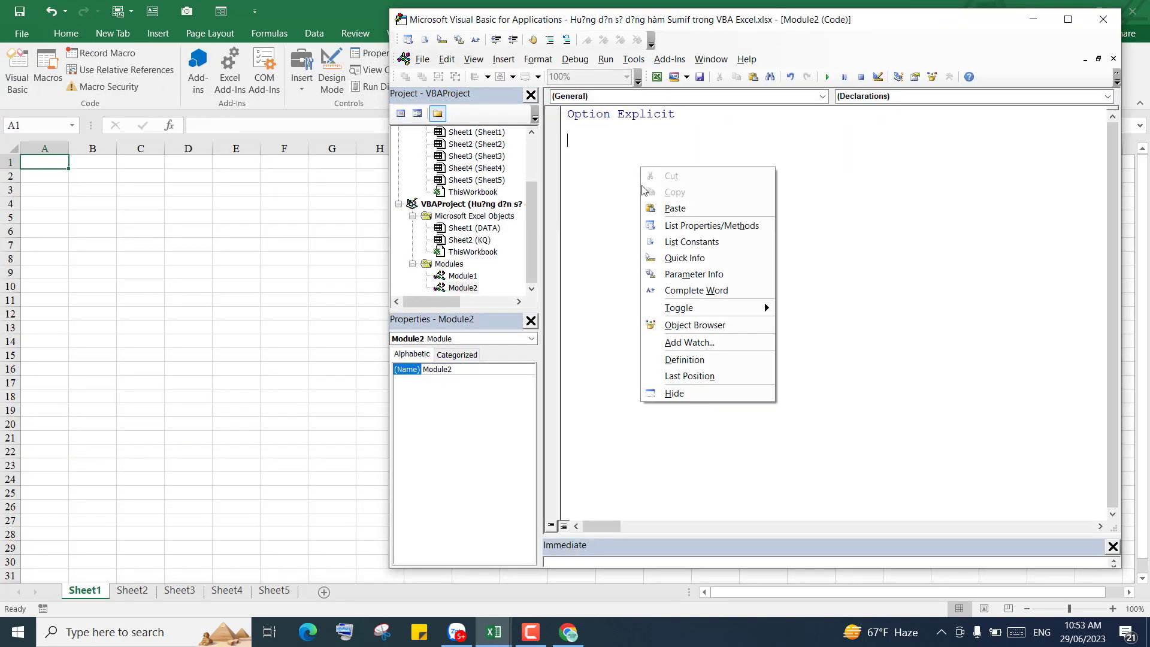
left_click(675, 208)
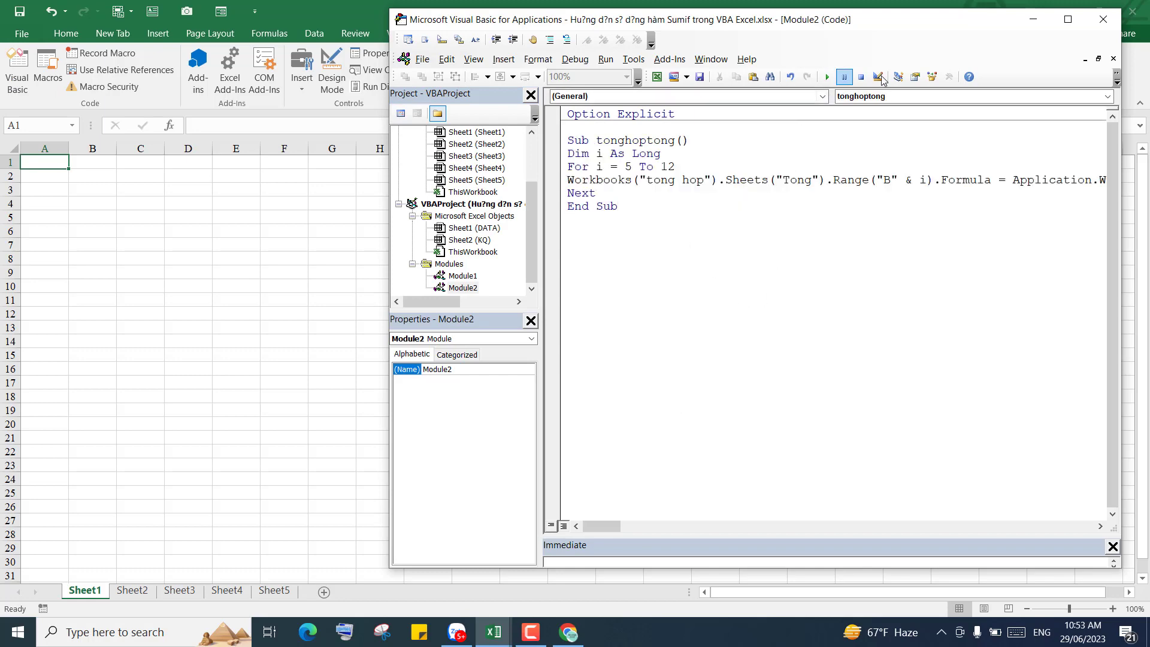
Step: Maximize the editor and inspect the SUMIF line's workbook reference and sheet name Tong
left_click(1067, 19)
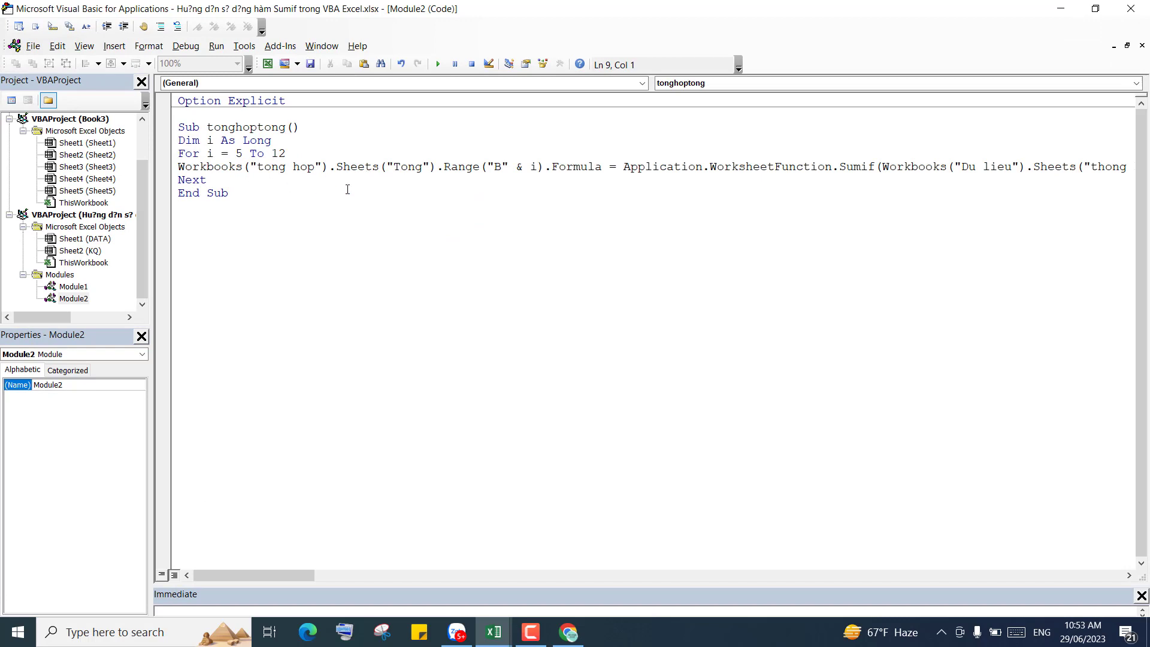
left_click_drag(328, 168, 173, 168)
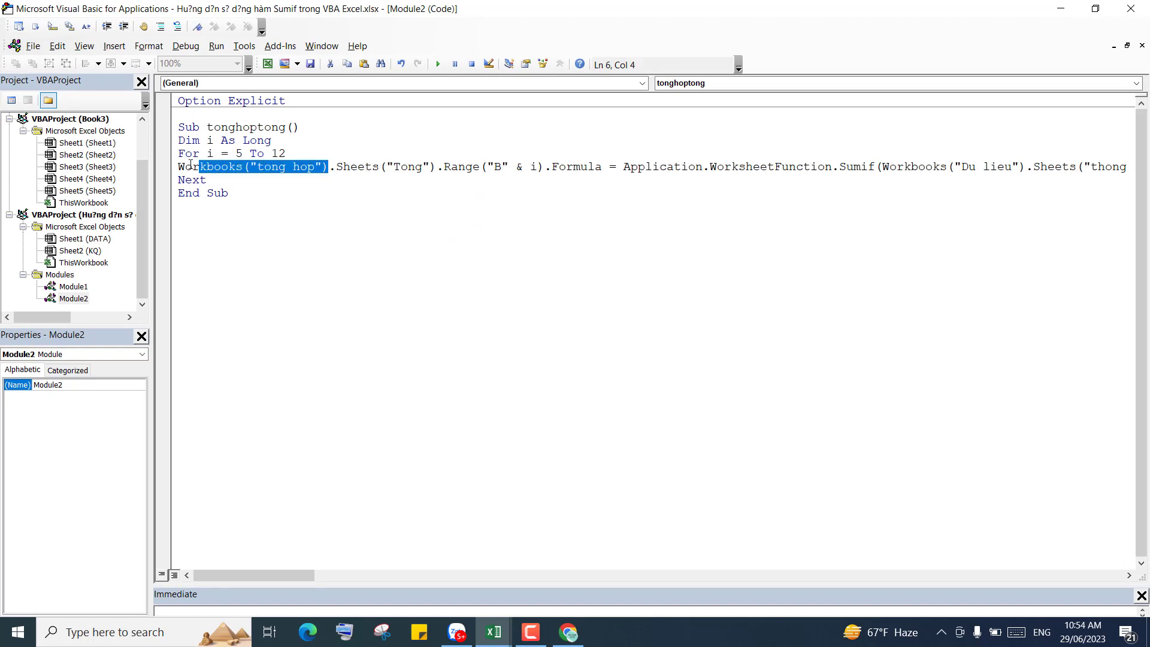
left_click(315, 174)
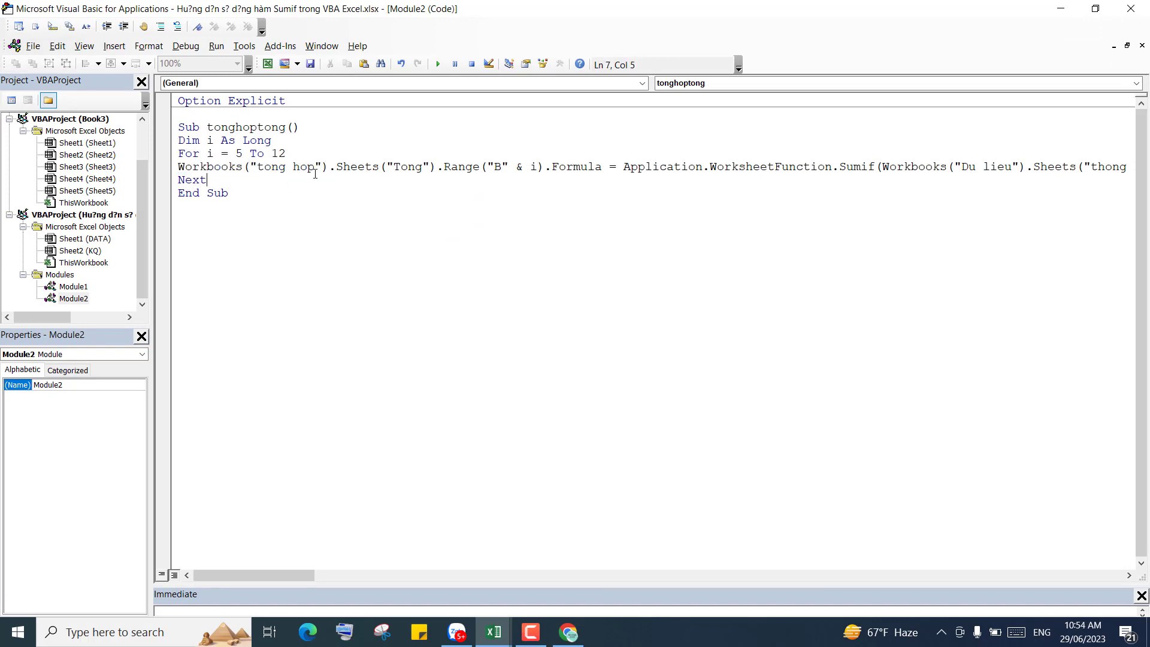
left_click_drag(328, 168, 175, 168)
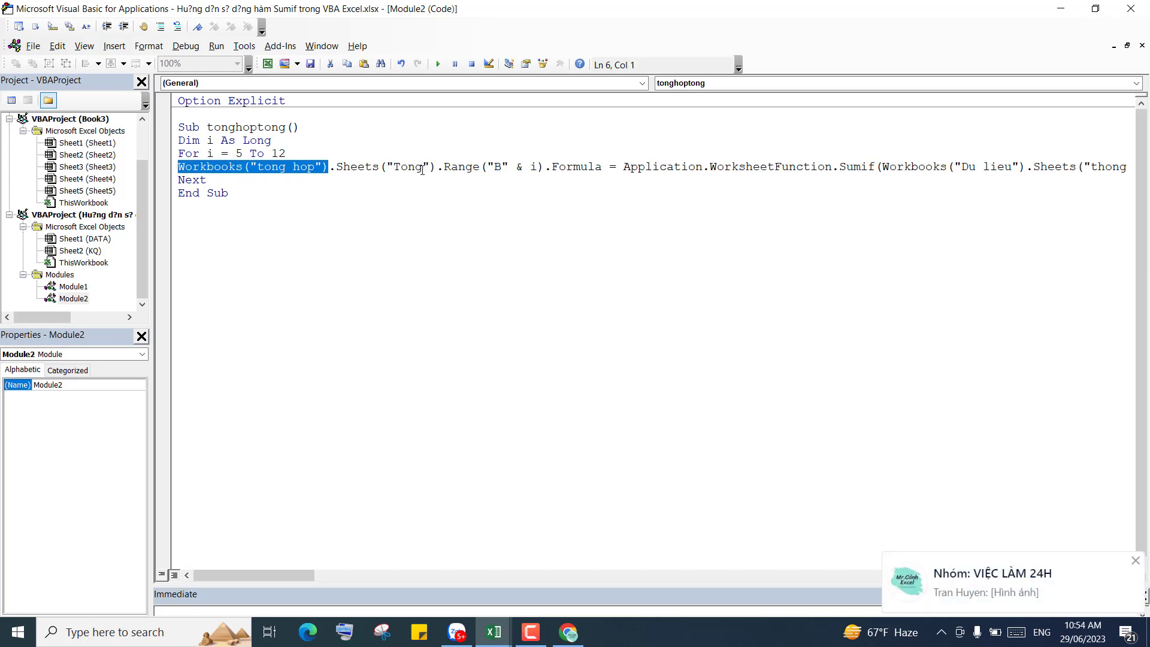
left_click_drag(422, 170, 401, 170)
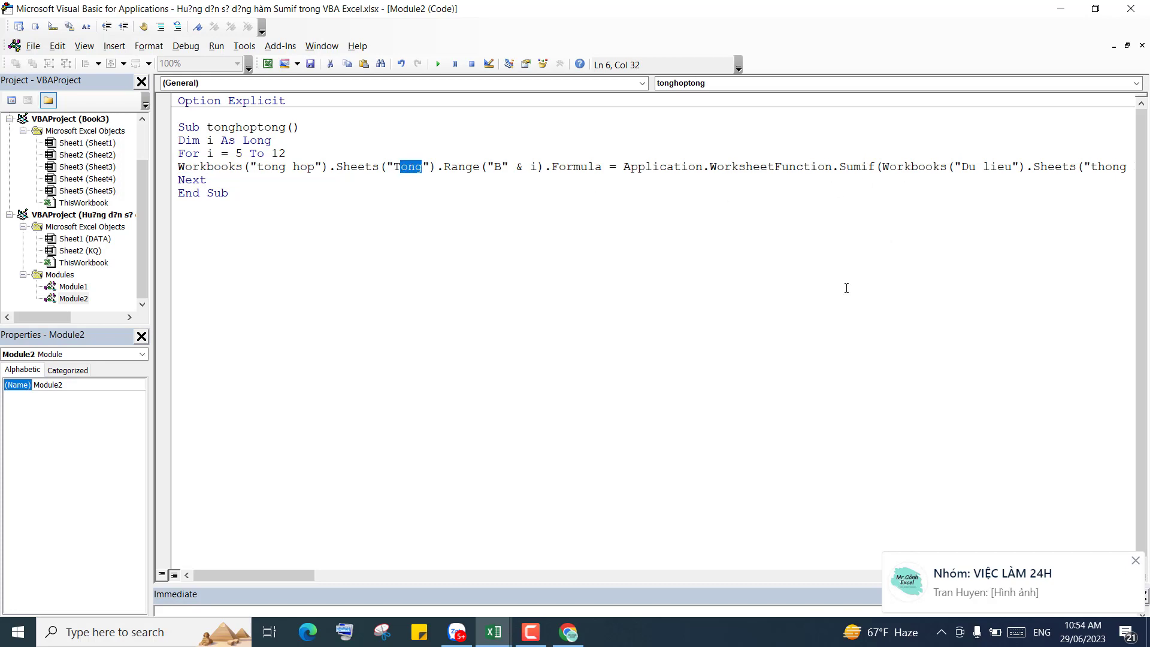
mouse_move(300, 576)
left_mouse_down()
mouse_move(418, 563)
mouse_move(301, 550)
left_mouse_up()
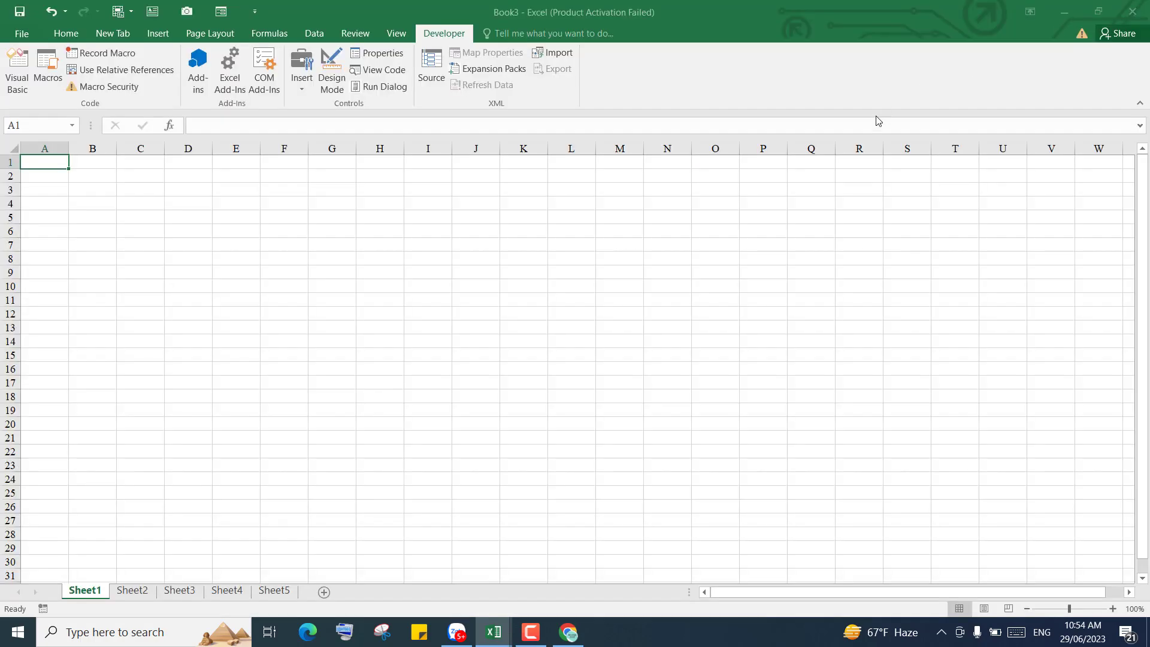
Step: Close the VBA editor and the empty Book3 workbook
left_click(1060, 8)
left_click(1132, 11)
left_click(742, 328)
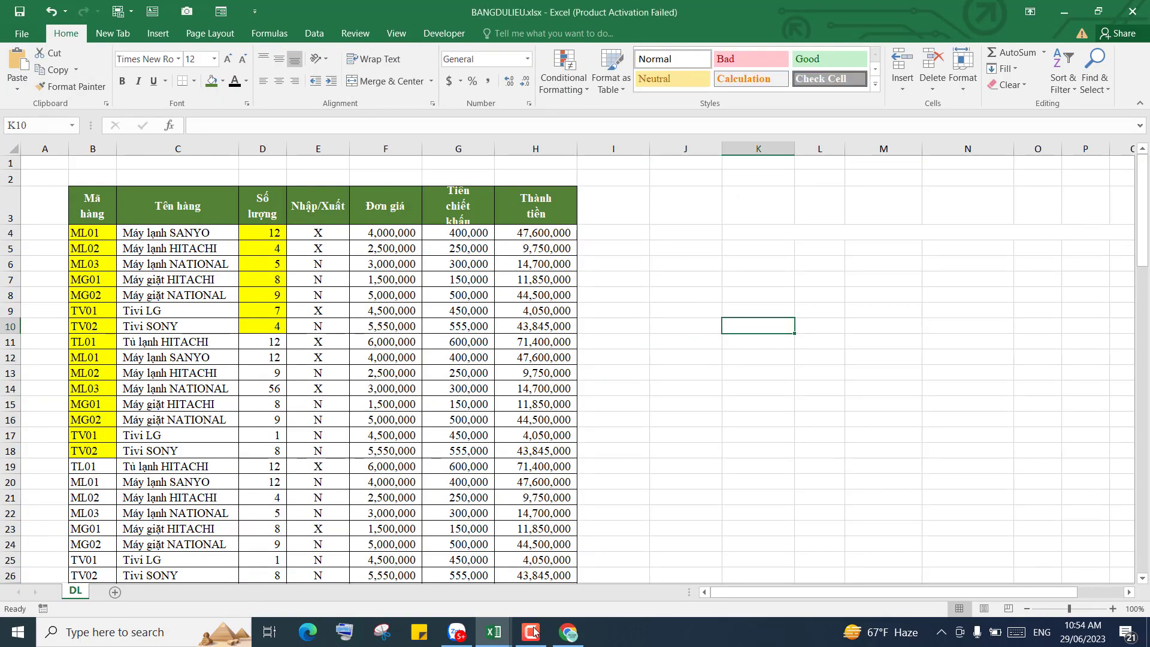
left_click(657, 237)
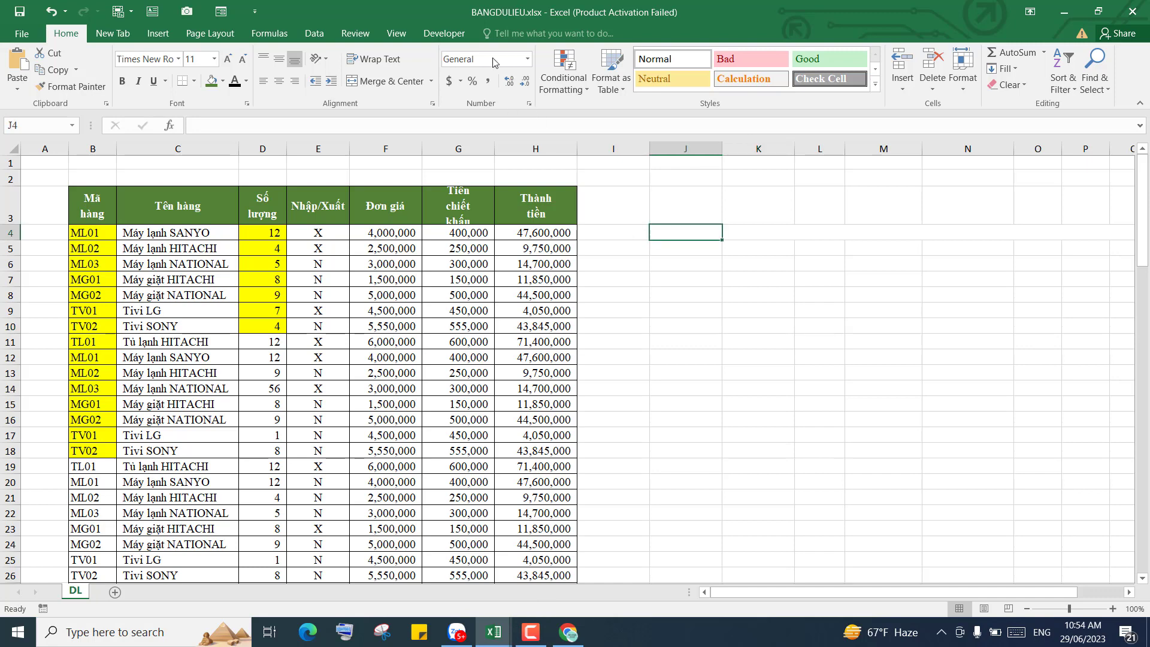
key("Left")
key("Down")
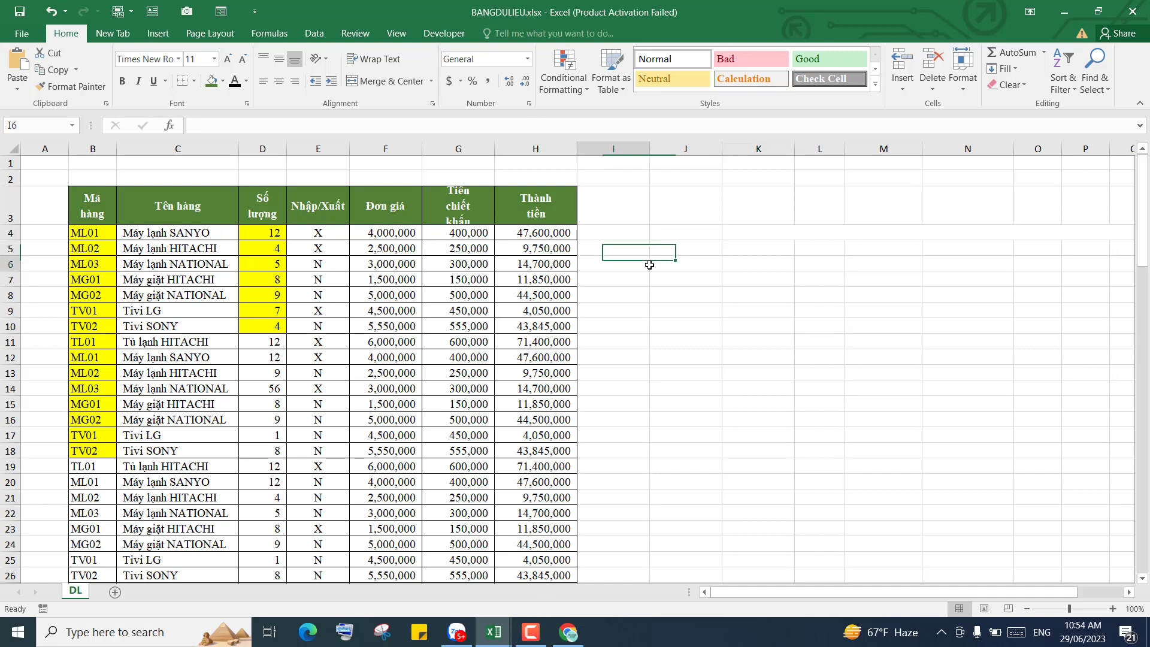
key("Down")
Step: In the Sumif tutorial, check DATA and KQ, then run the grey same-file macro filling column C (144 to 232)
left_click(492, 633)
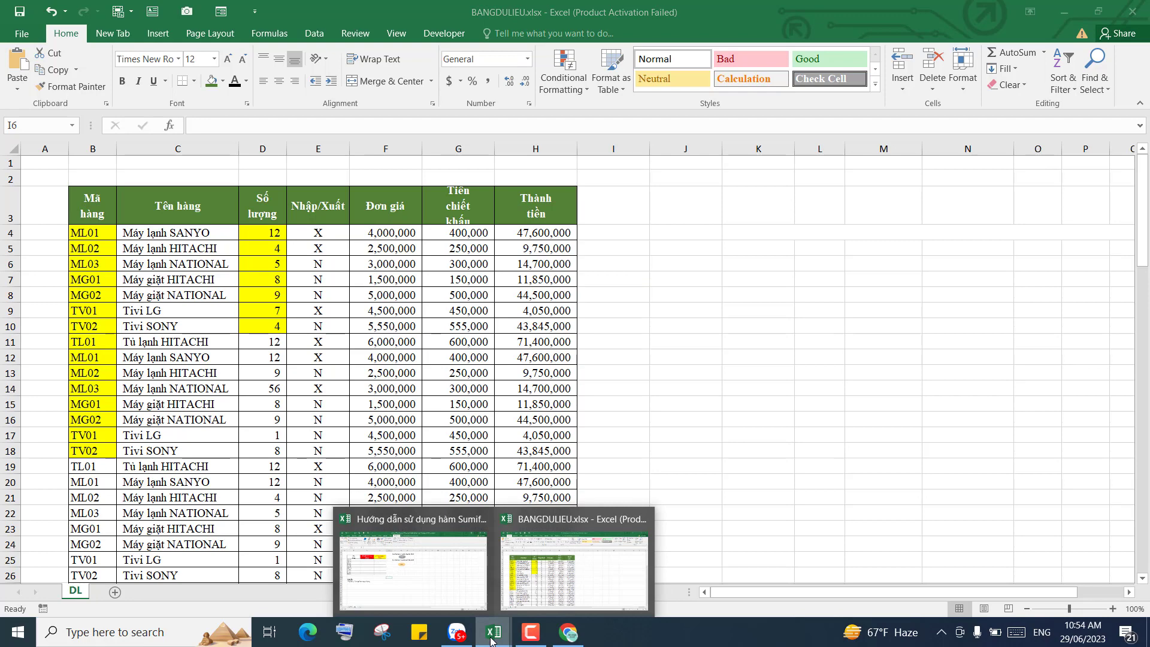
left_click(442, 577)
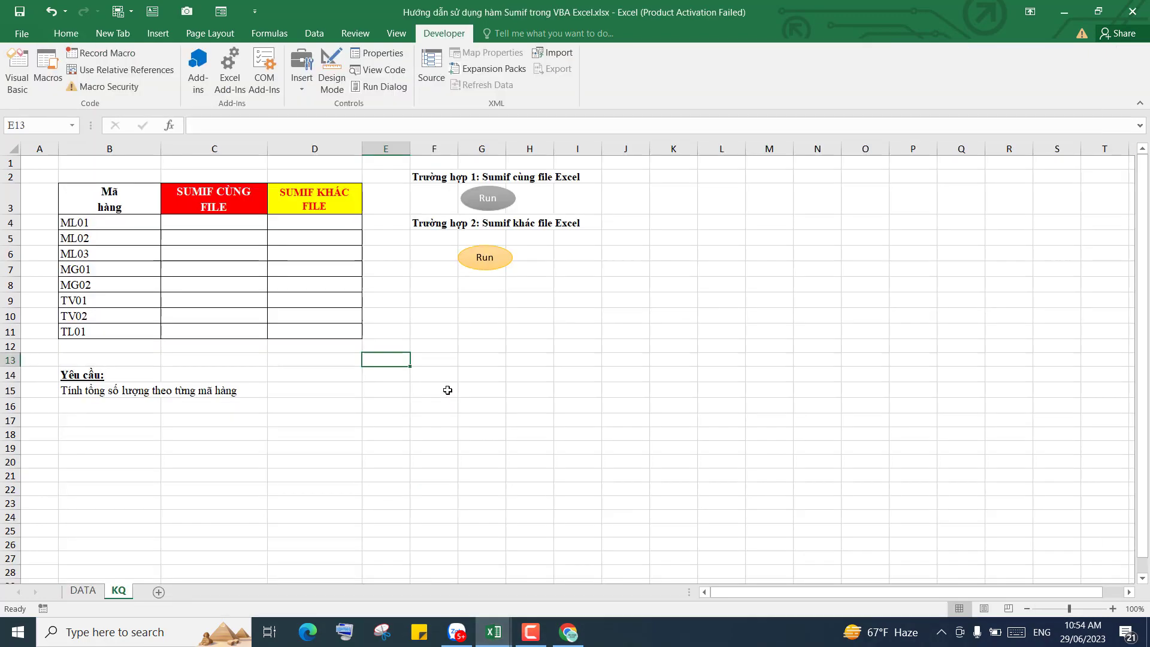
left_click(449, 328)
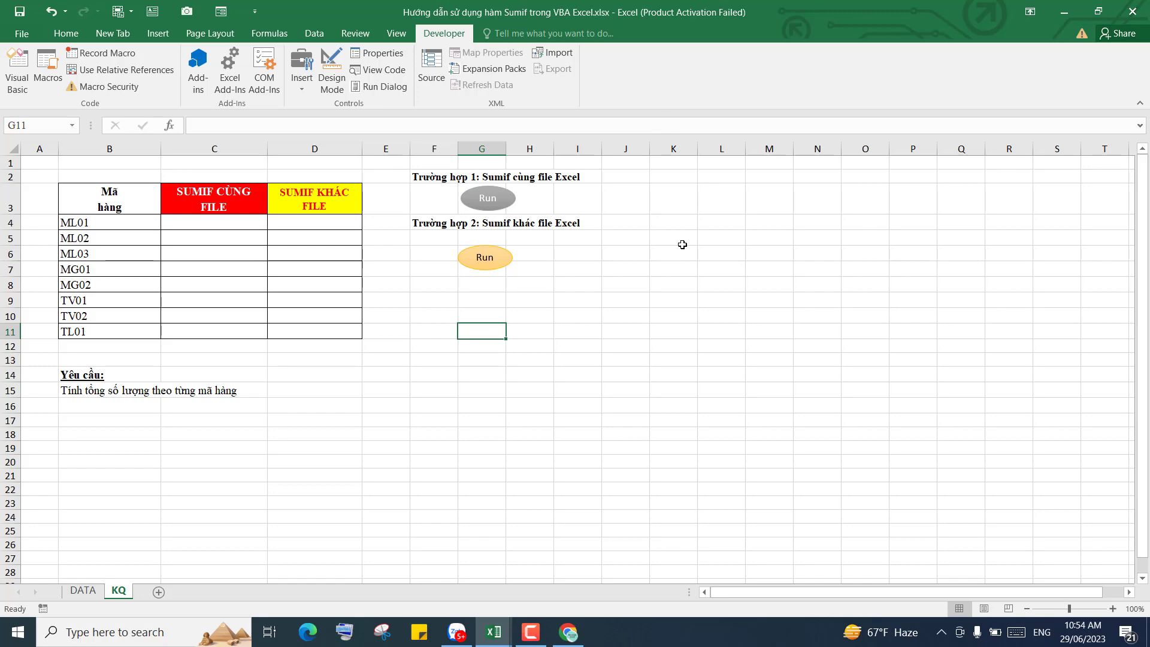
left_click(83, 591)
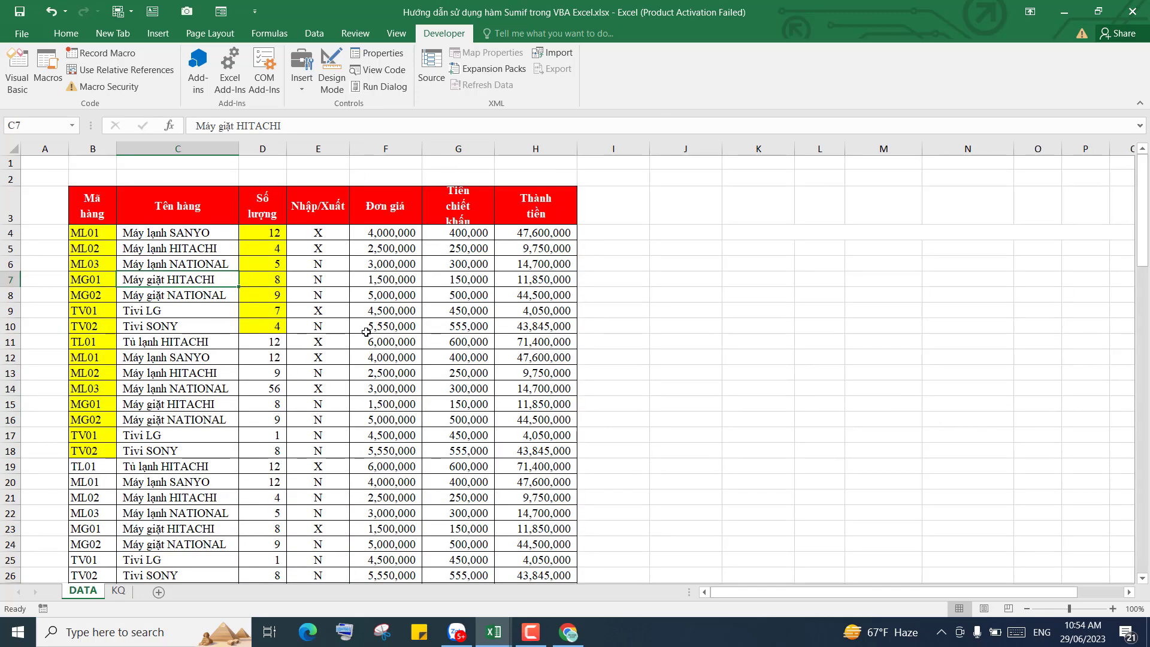
left_click(118, 590)
left_click(480, 374)
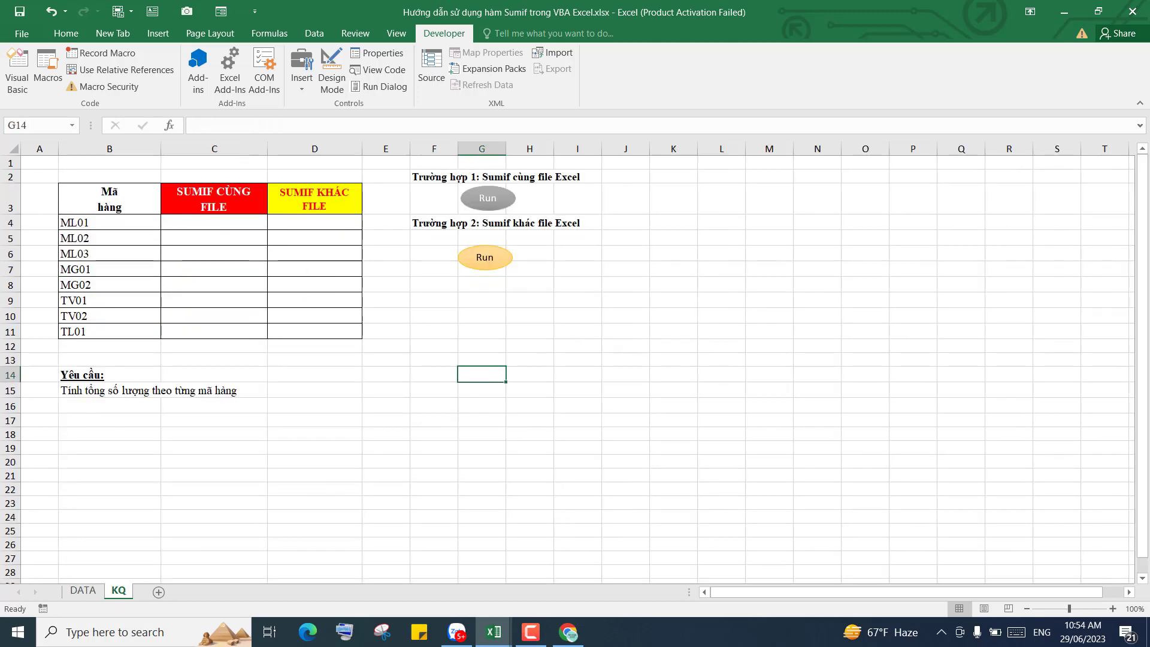
left_click(481, 328)
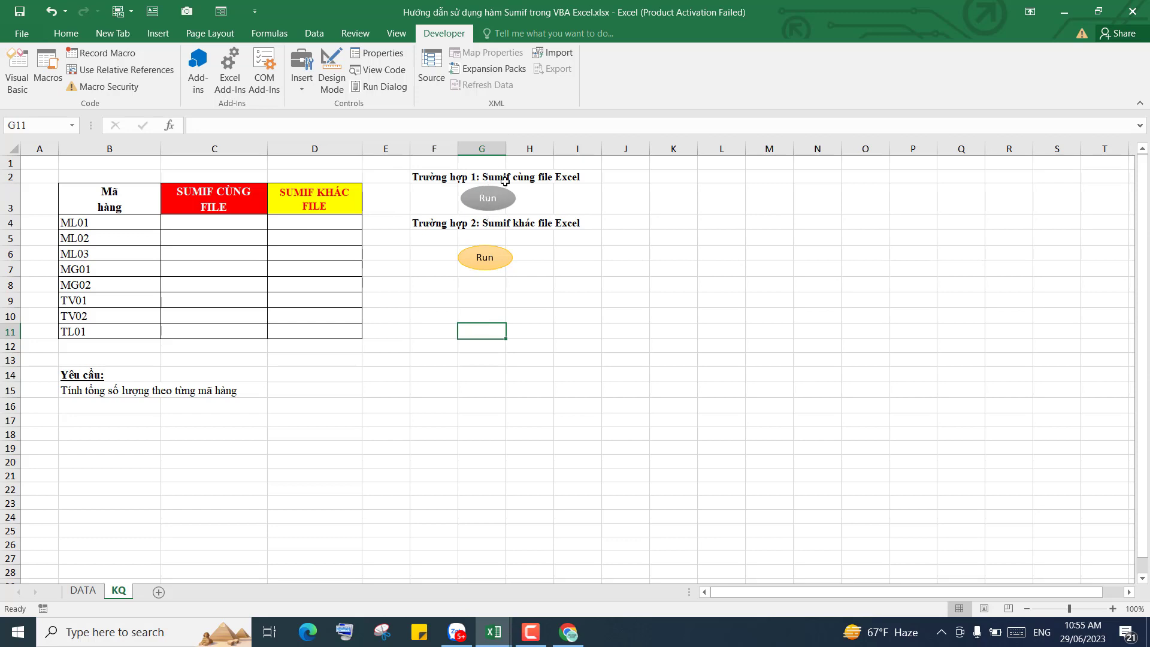
left_click(488, 200)
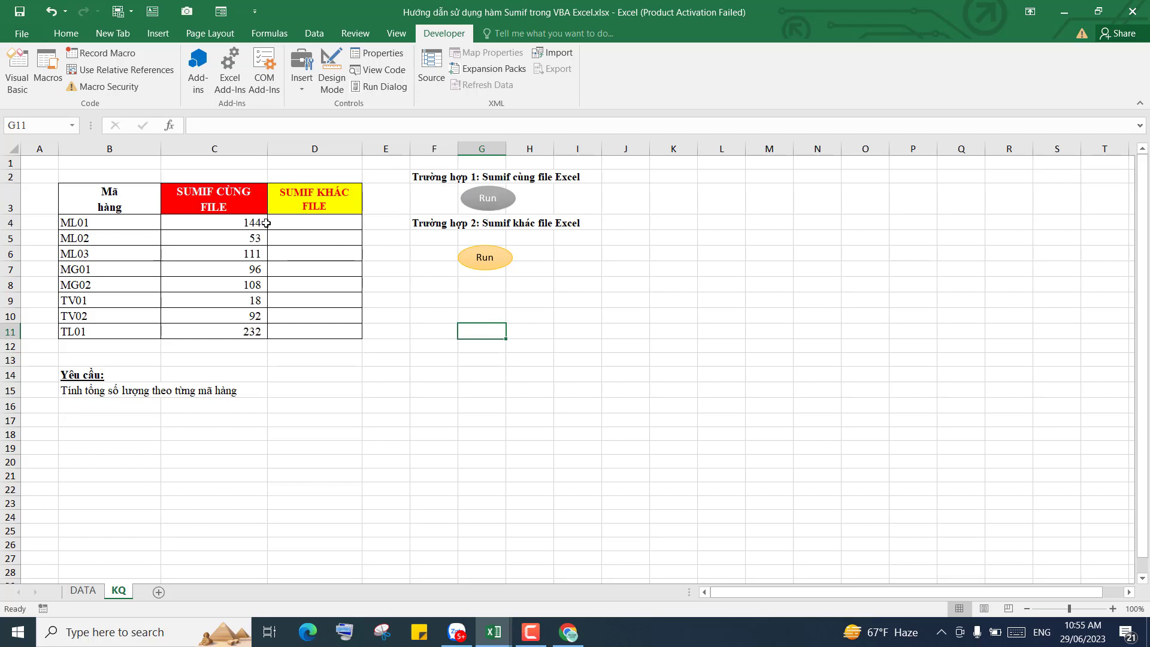
Step: Run the orange other-file macro for column D, then AutoSum C4:D11 to confirm both totals are 854
left_click(484, 257)
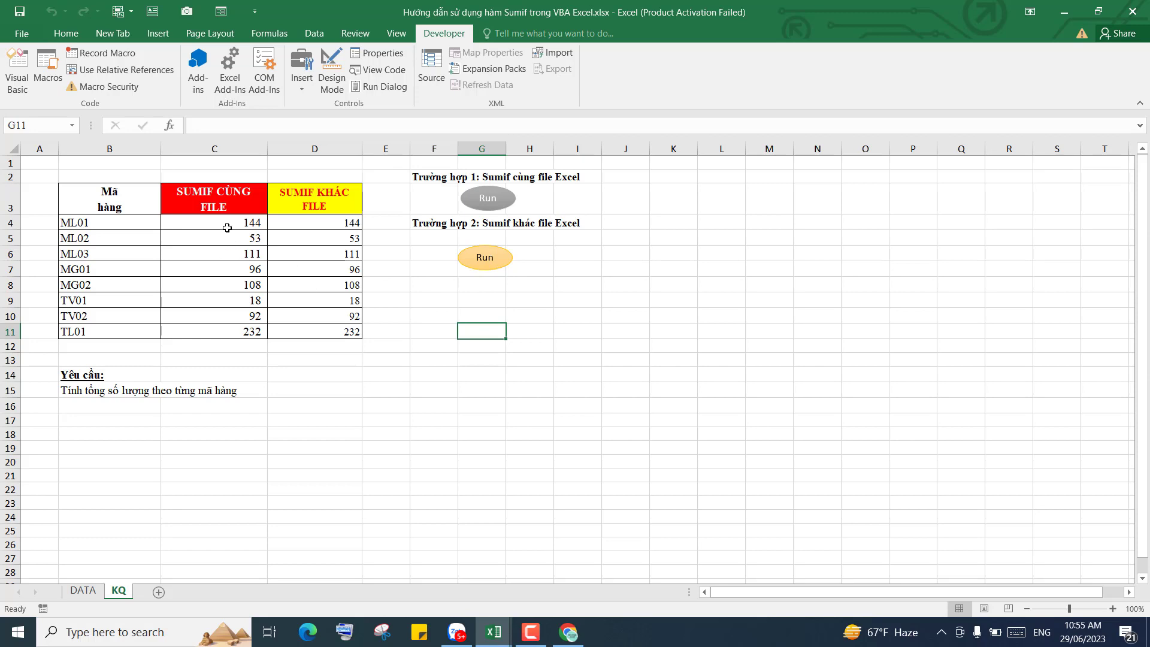
left_click_drag(228, 225, 322, 332)
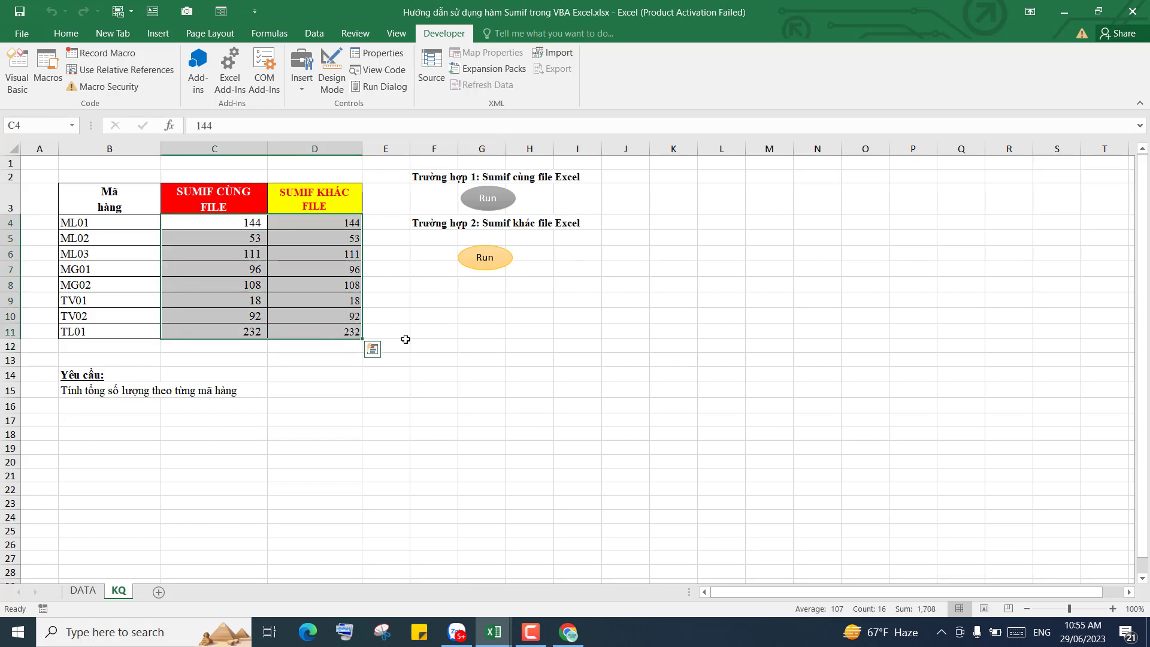
left_click(66, 33)
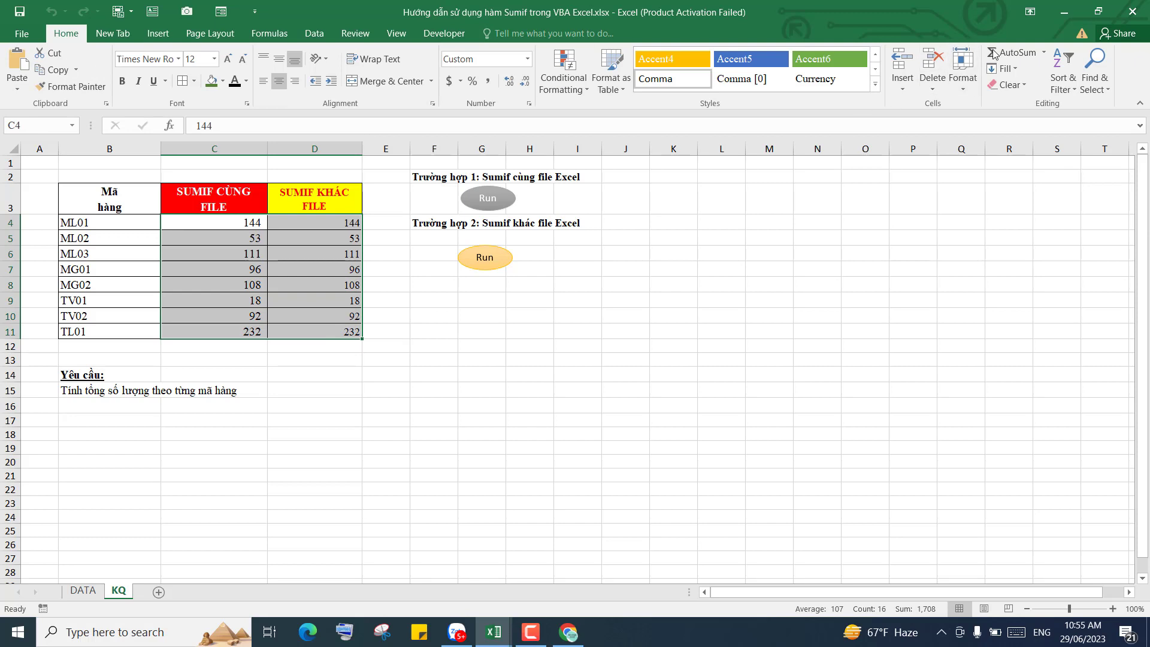
left_click(1016, 52)
left_click(520, 372)
left_click(247, 345)
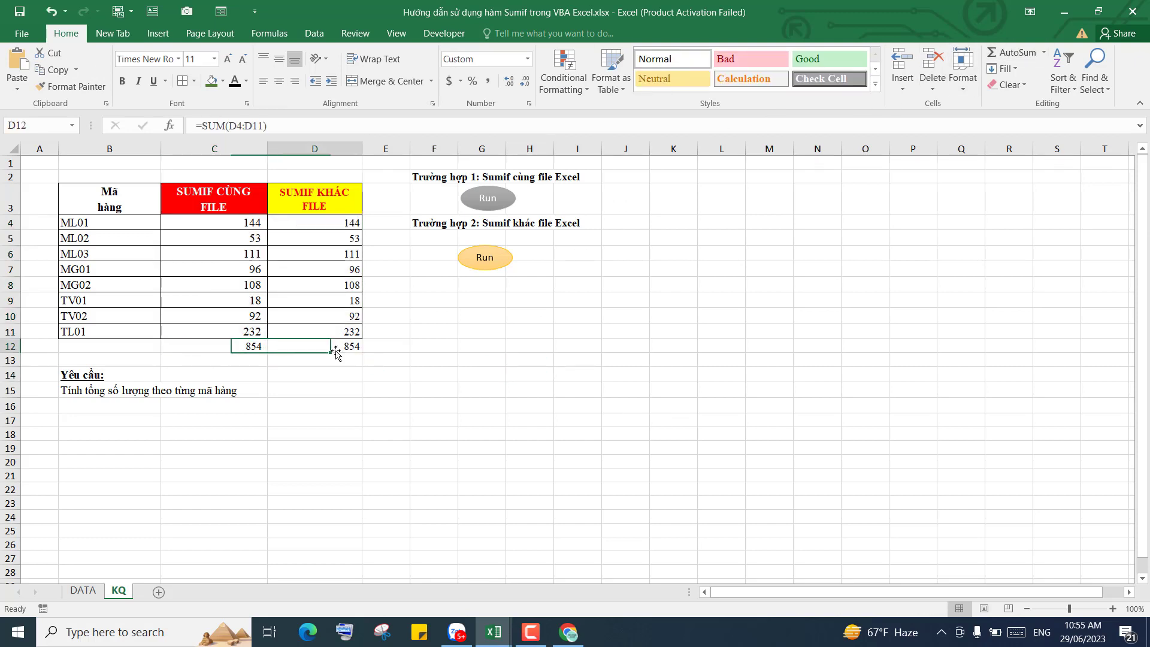
left_click(339, 348)
left_click(523, 354)
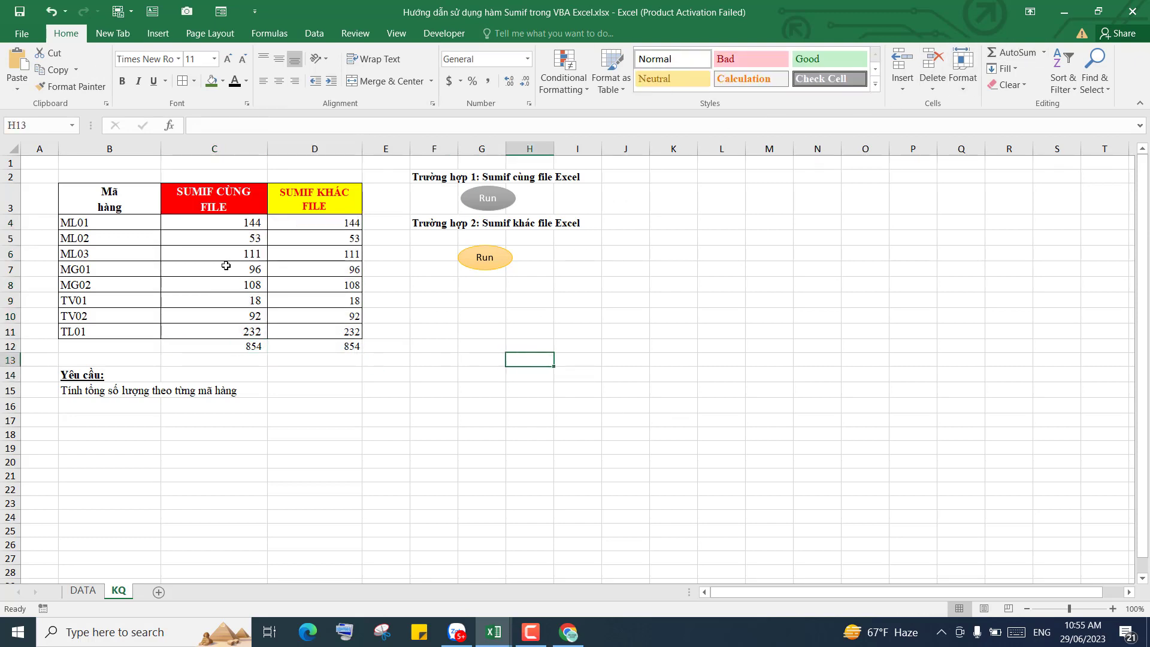
Step: Clear C4:D12, removing both result columns and their totals
left_click(225, 223)
left_click_drag(300, 265, 322, 339)
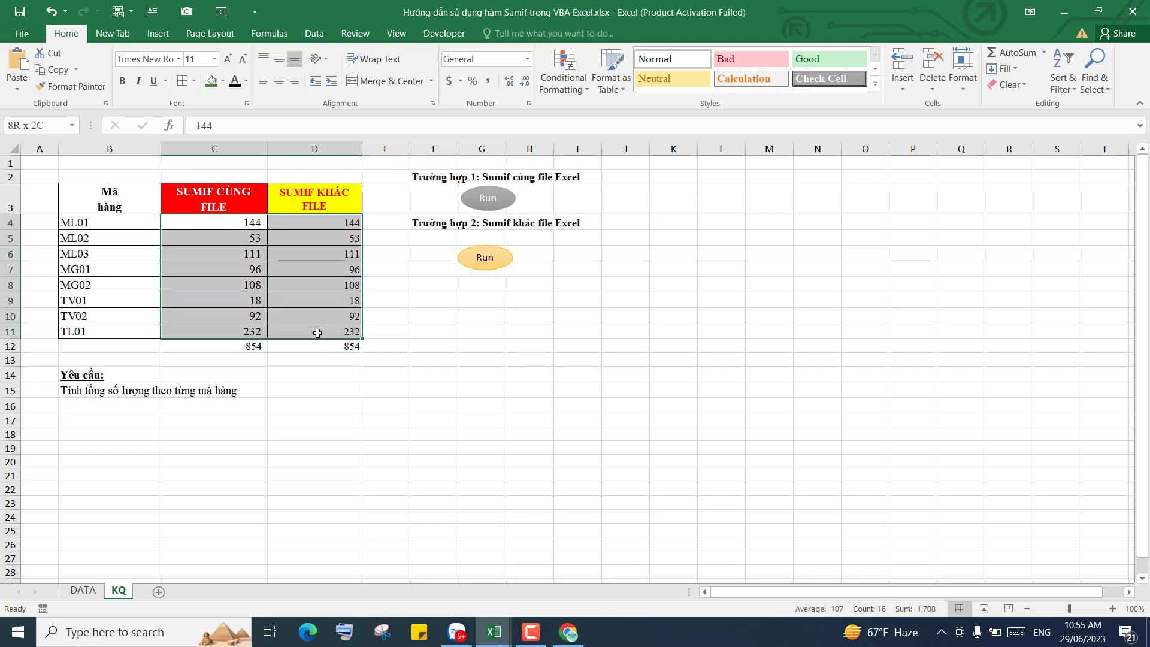
key("Delete")
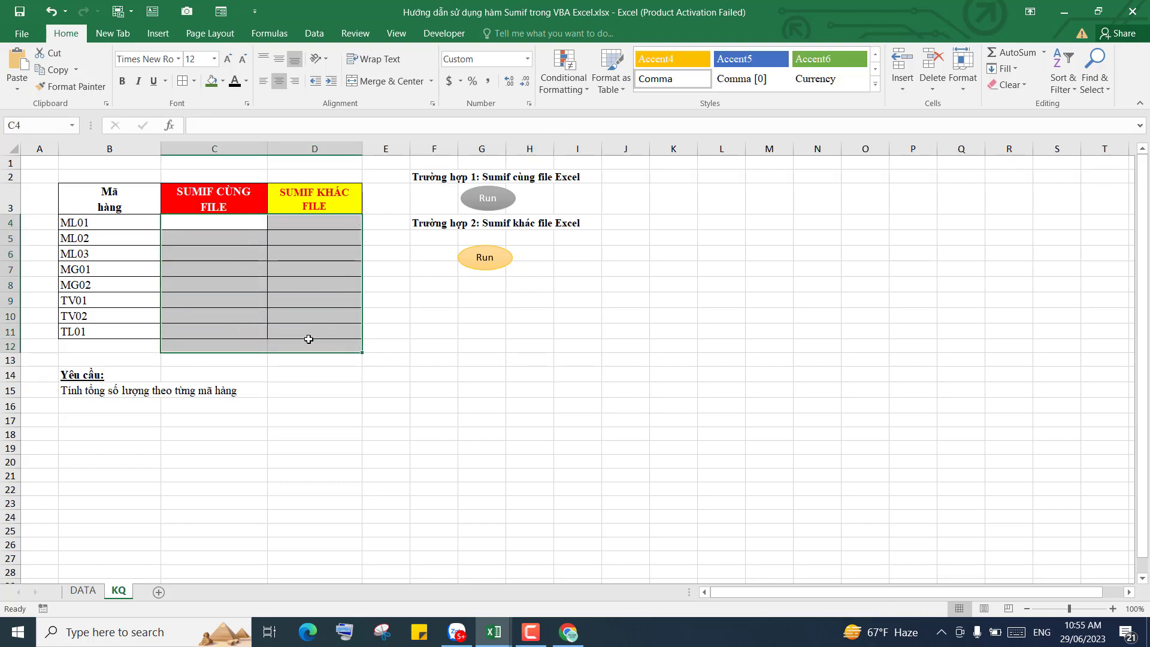
Step: Deselect the emptied KQ results and bring up the Developer ribbon
left_click(523, 386)
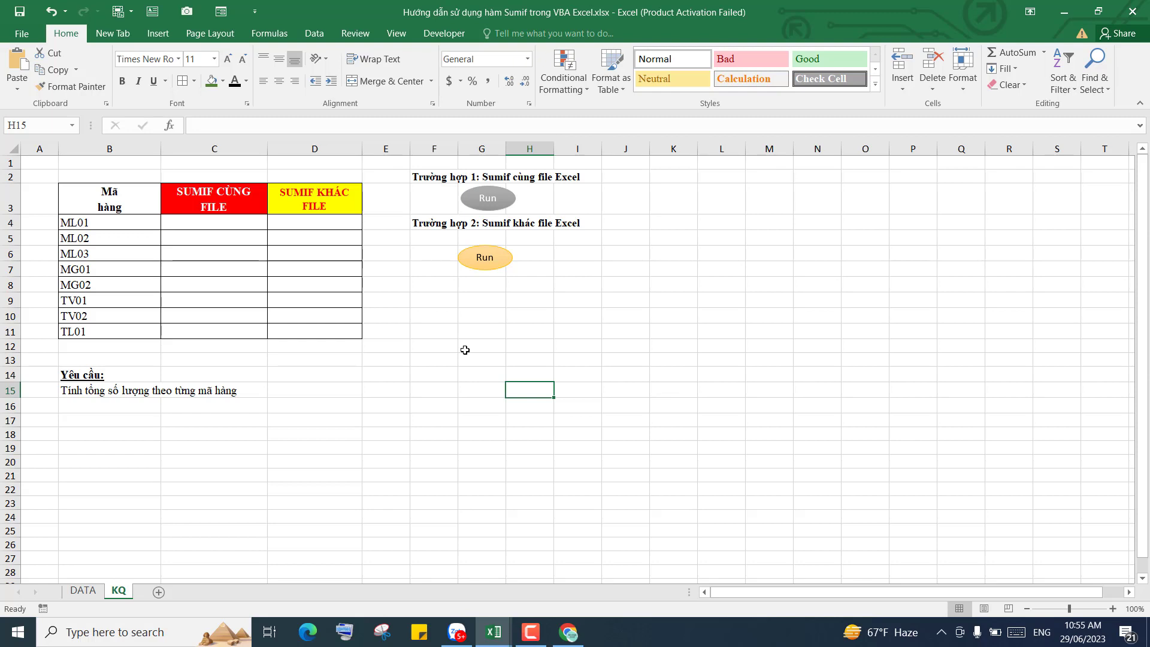
left_click(443, 311)
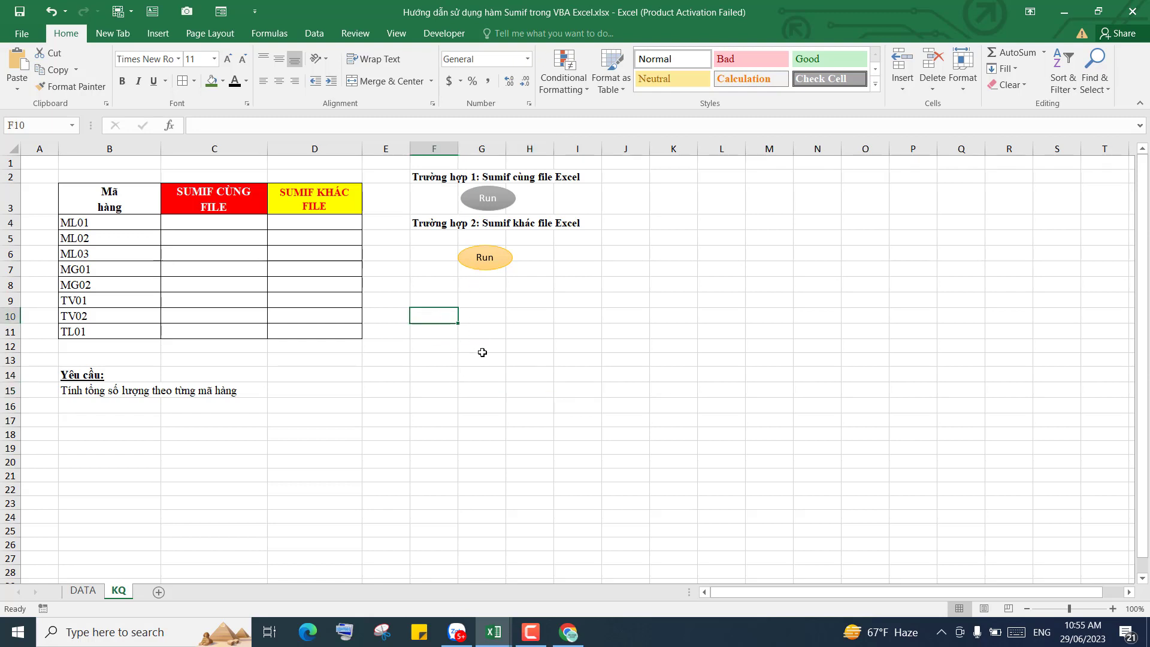
left_click(445, 34)
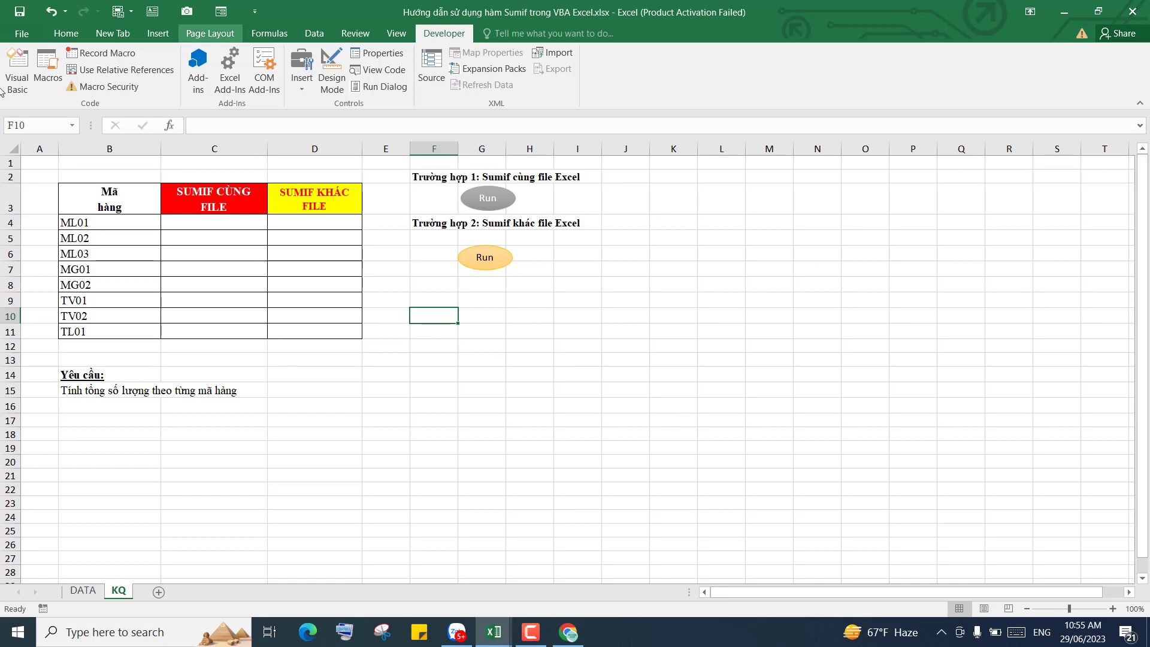
Step: Delete the entire Sub tonghoptong block from Module2 and restore the editor to a smaller window
left_click(16, 70)
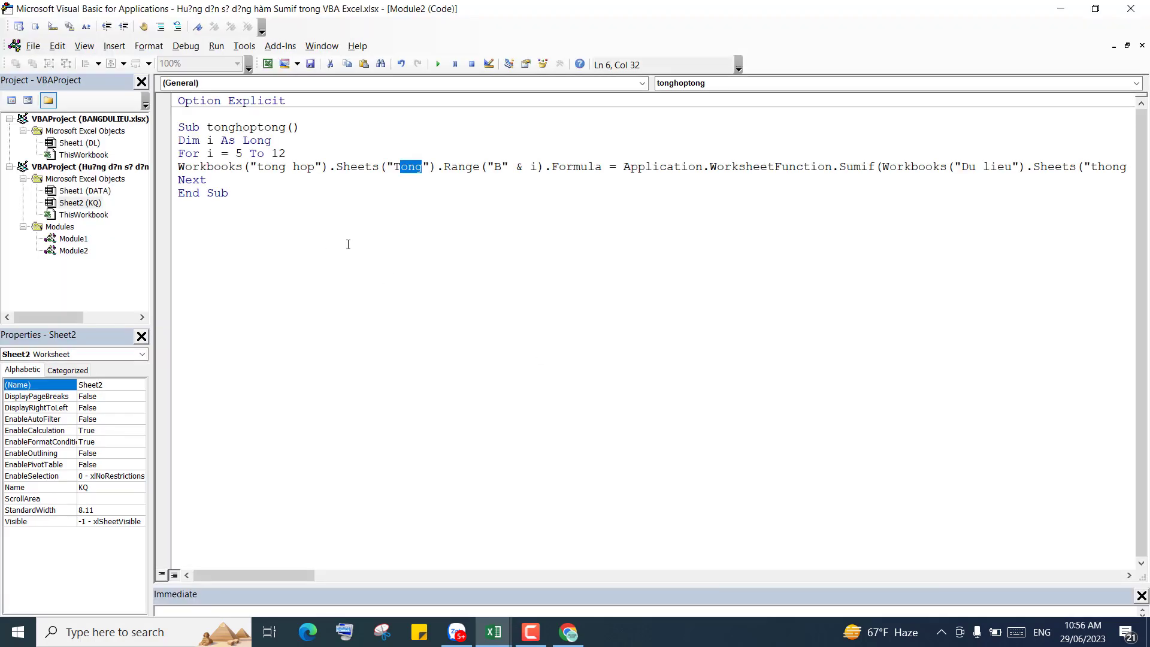
left_click_drag(291, 208, 170, 125)
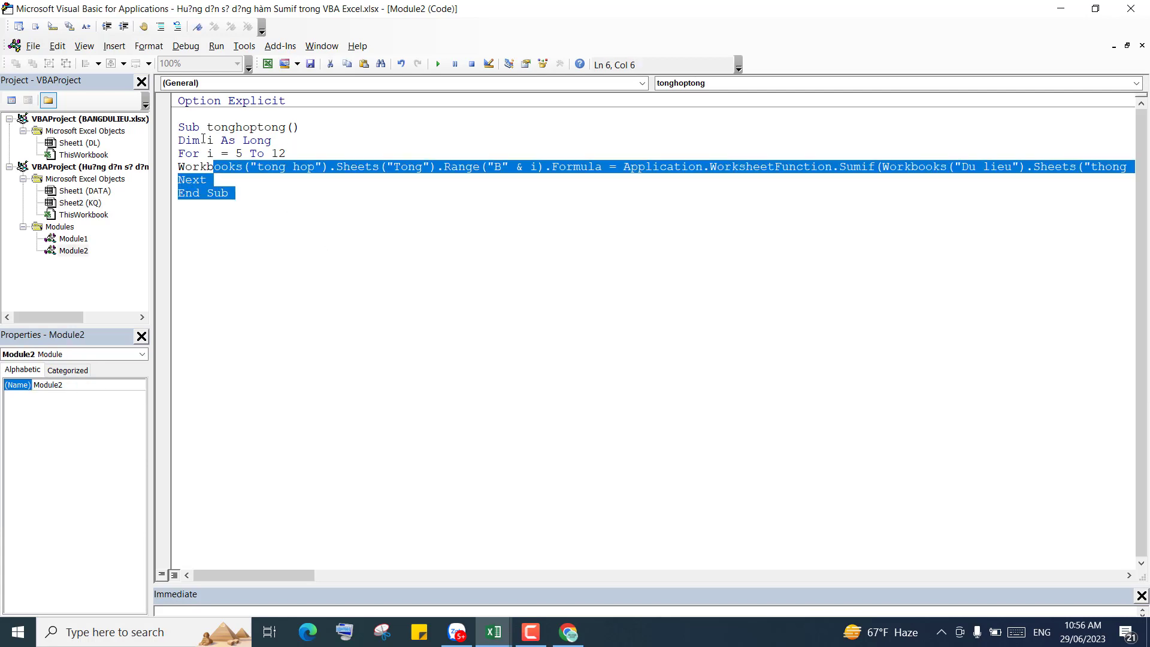
key("Delete")
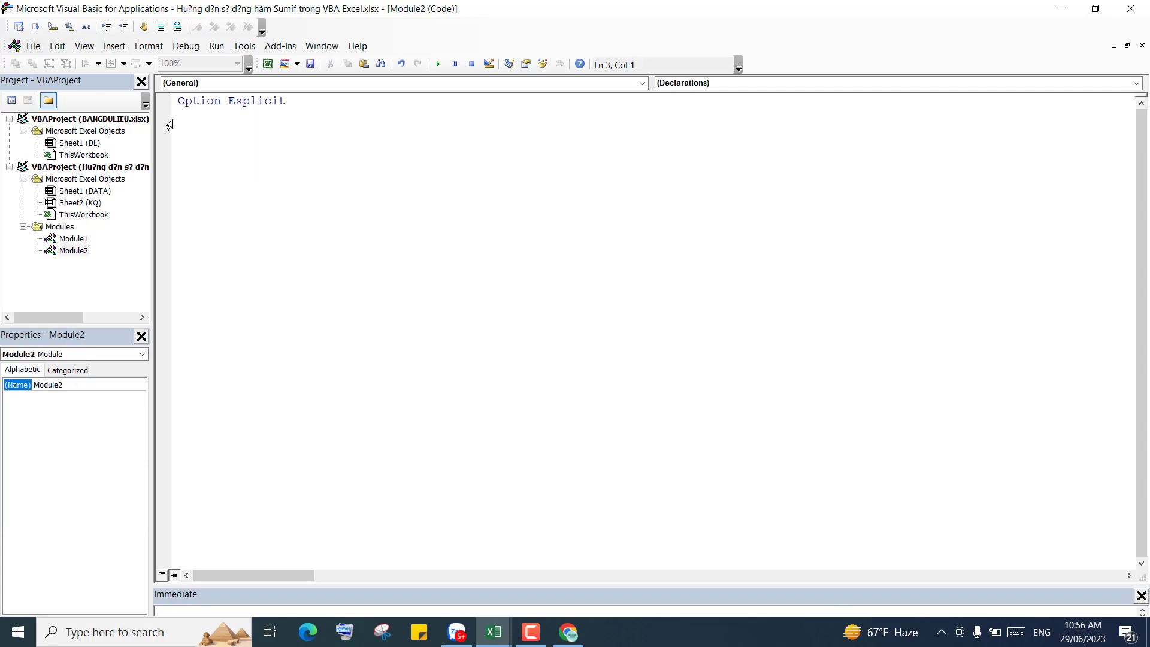
left_click(1095, 8)
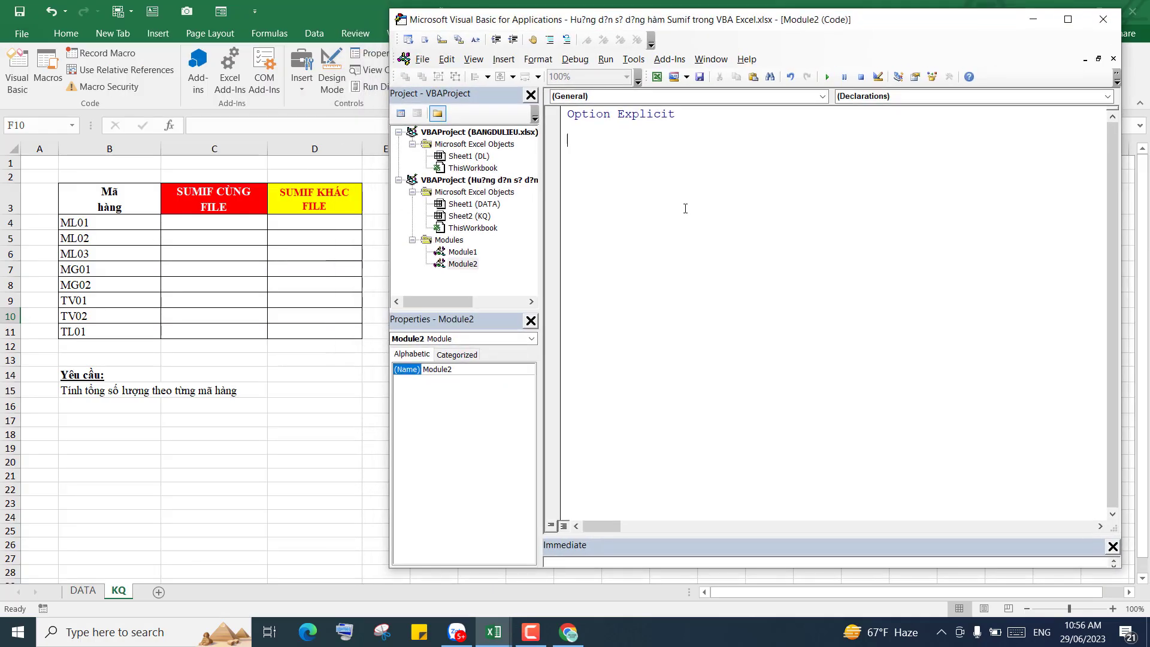
left_click_drag(855, 20, 851, 68)
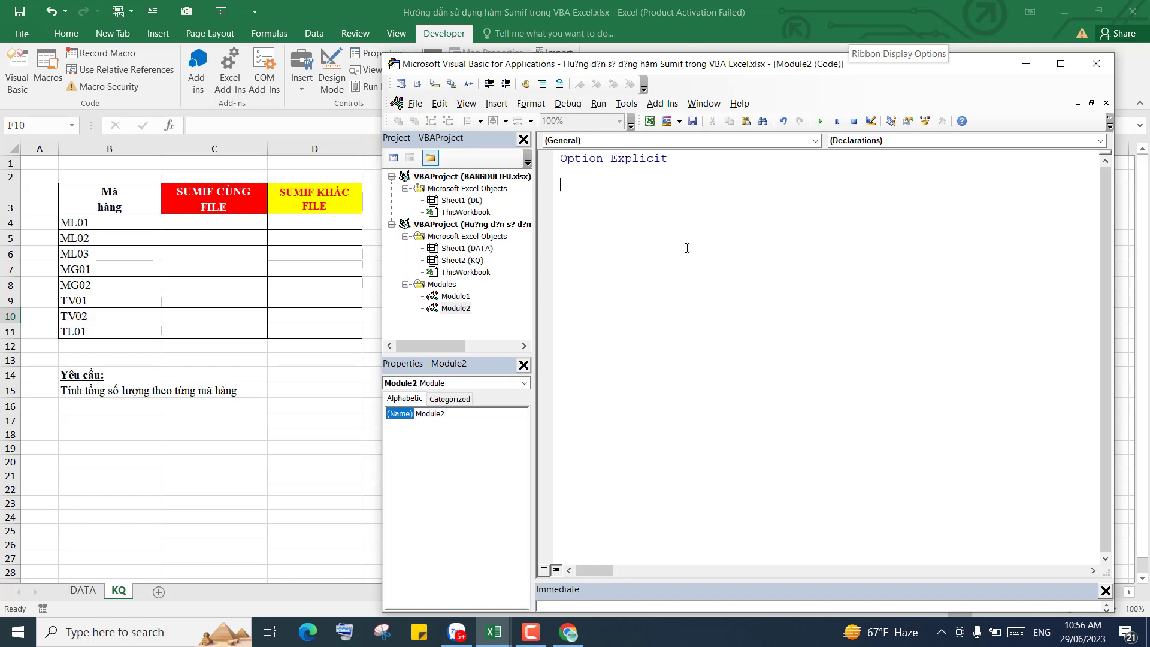
Step: Review product code ML01 on DATA and target cells C4 to C10 on KQ
left_click(82, 591)
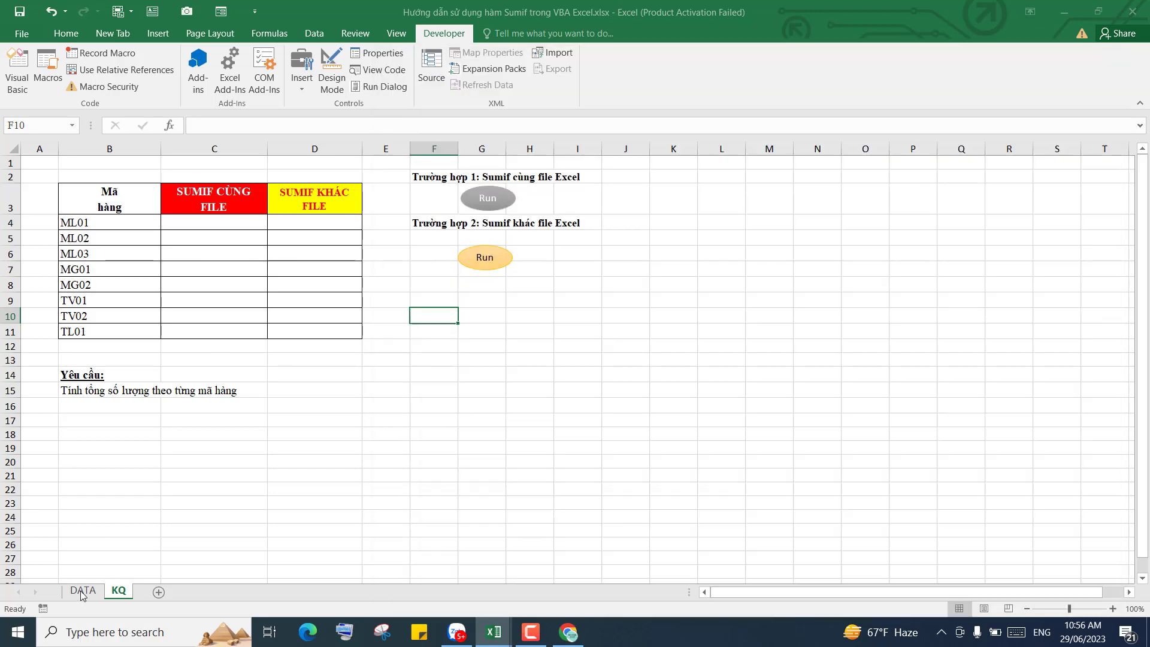
left_click(256, 251)
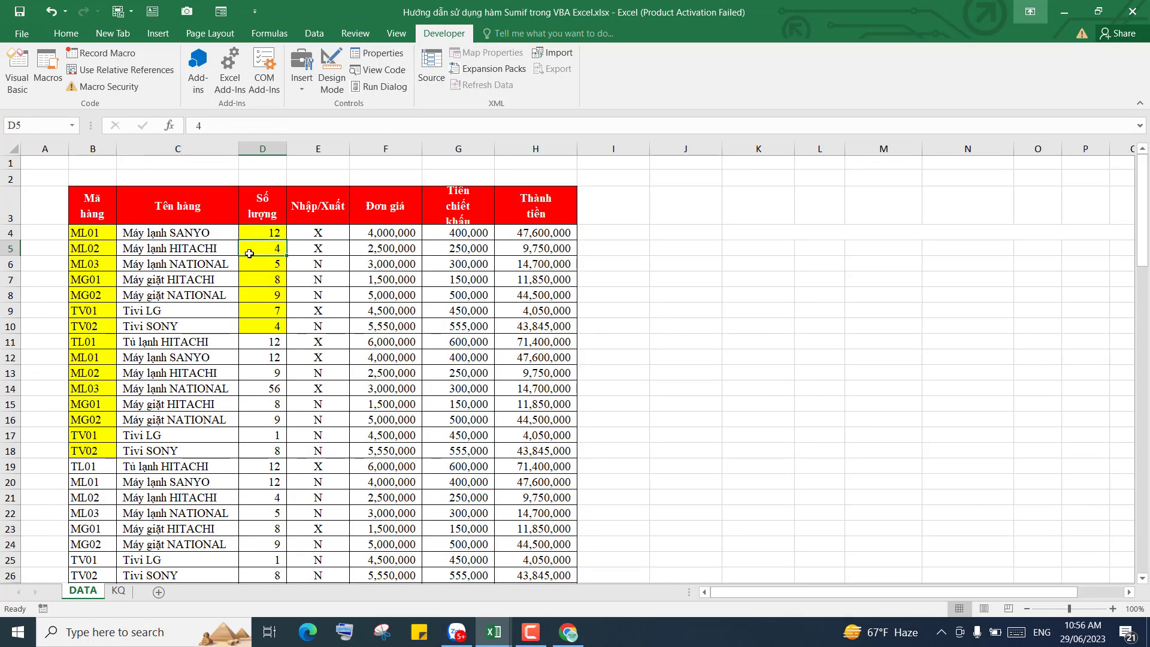
left_click(93, 237)
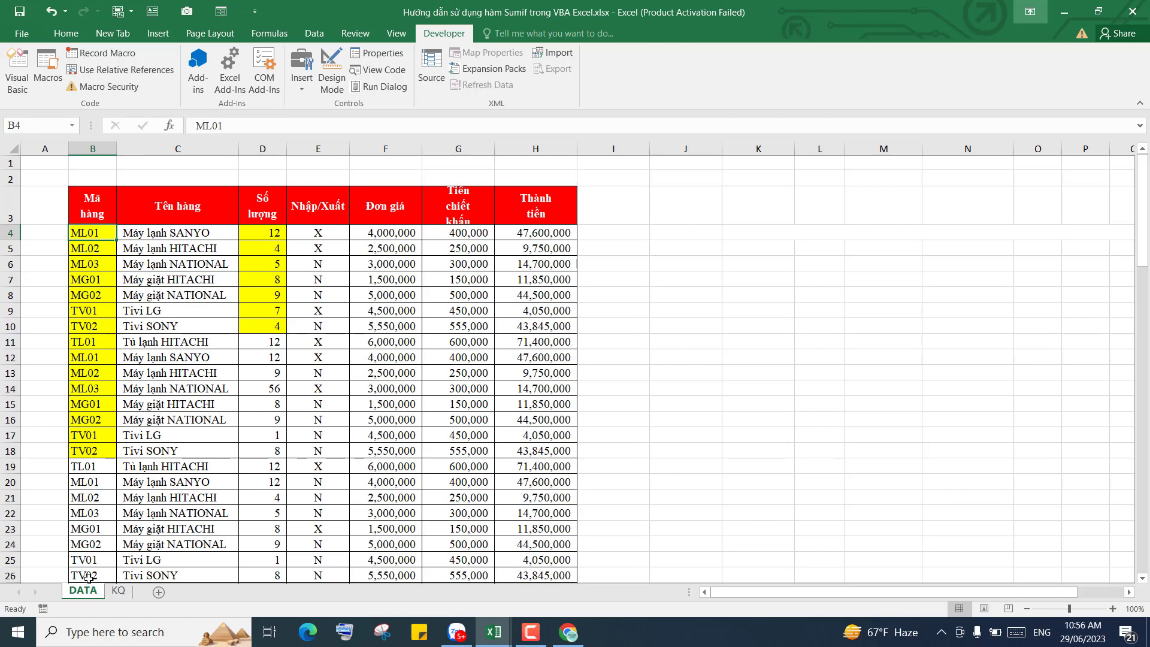
left_click(118, 591)
left_click(114, 222)
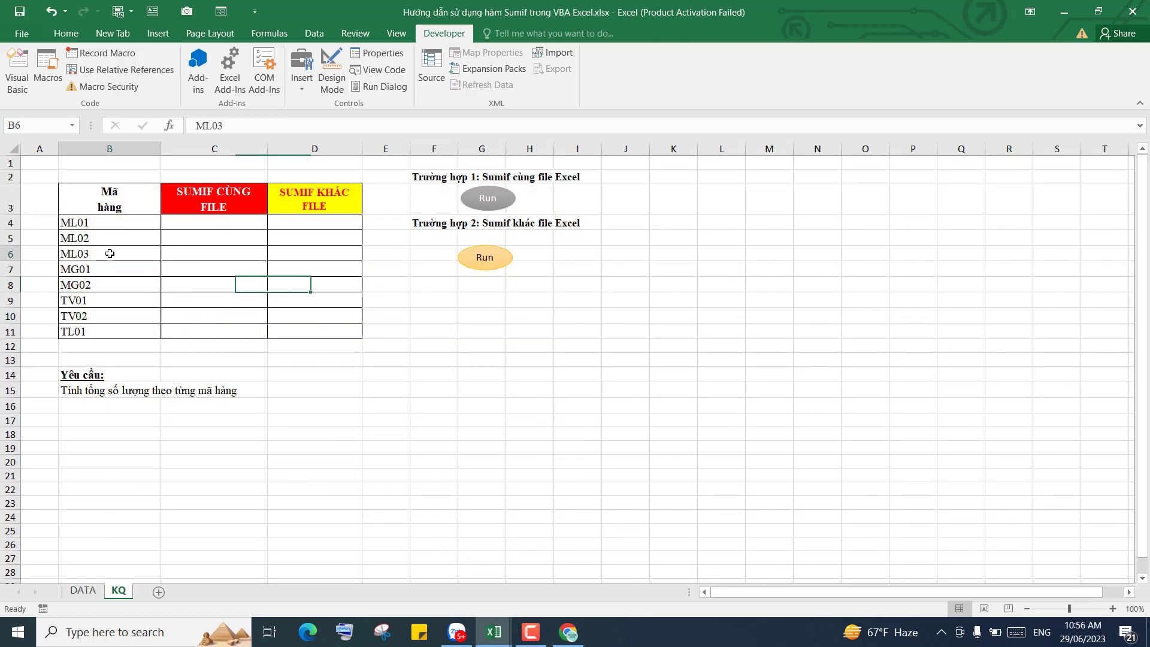
left_click(201, 226)
left_click(198, 316)
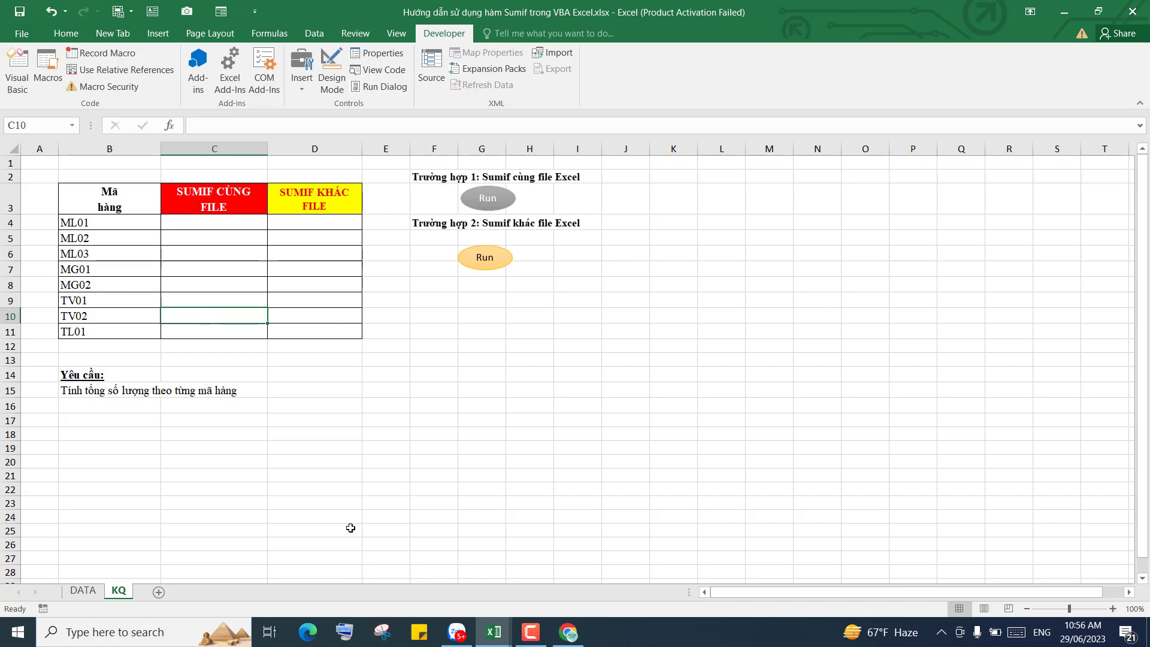
Step: Start a new procedure Sub Sumif_cungfile() in Module2
mouse_move(493, 633)
left_click(656, 556)
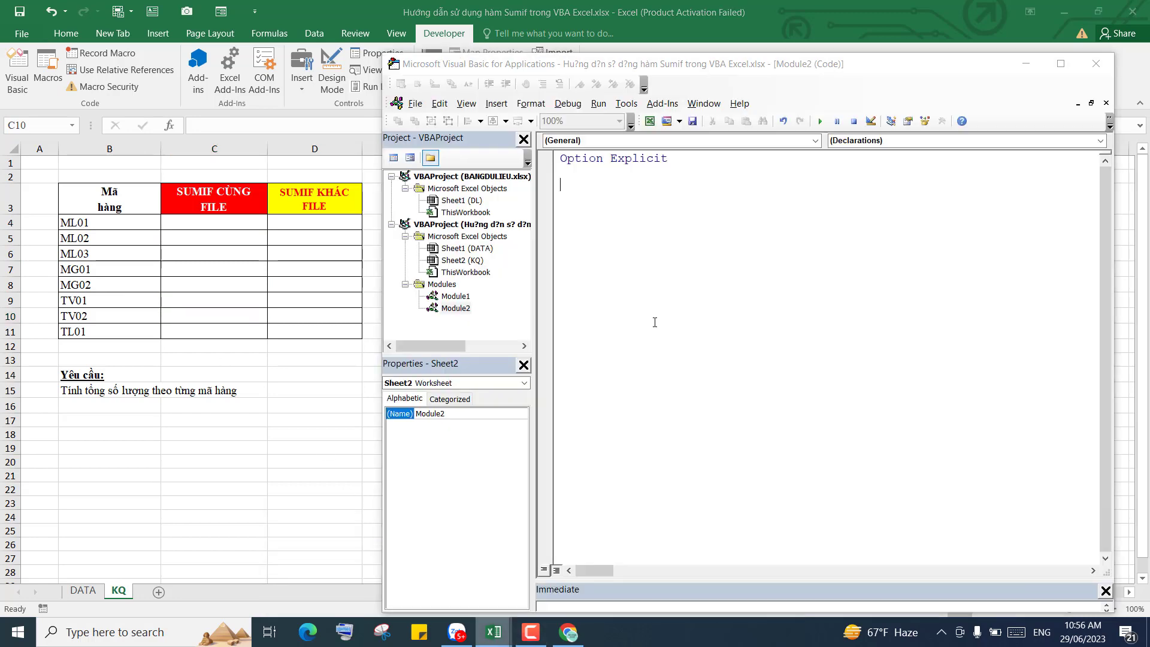
type("sU")
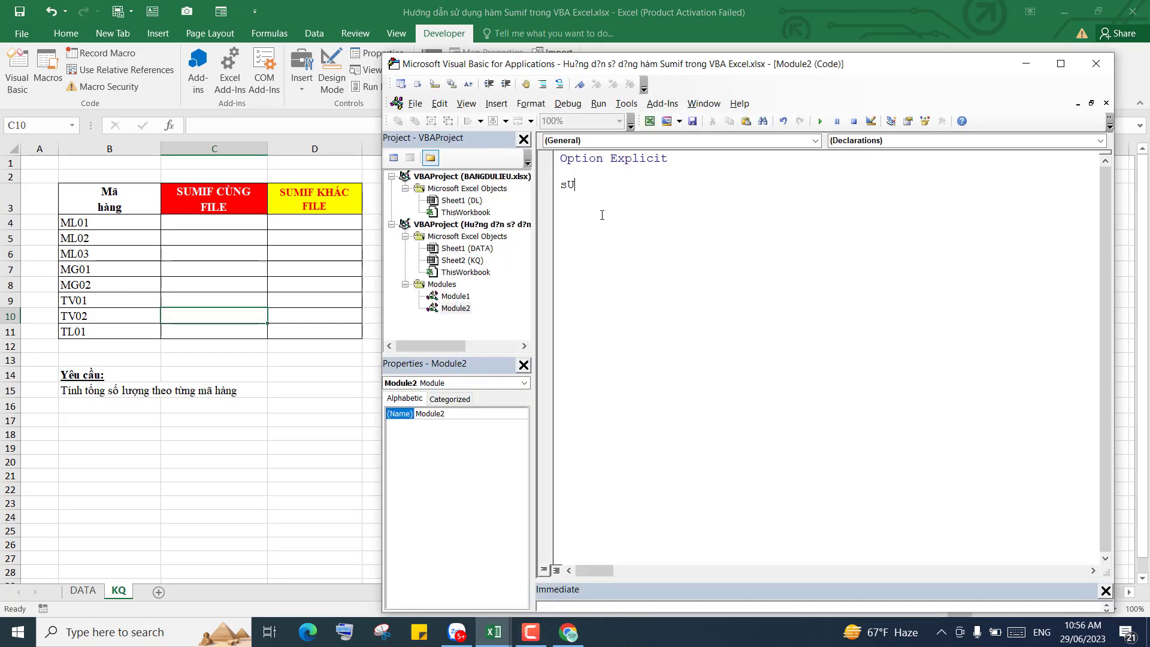
key("BackSpace")
type("Sub")
type(" Sumif")
key("BackSpace")
type("cungfil")
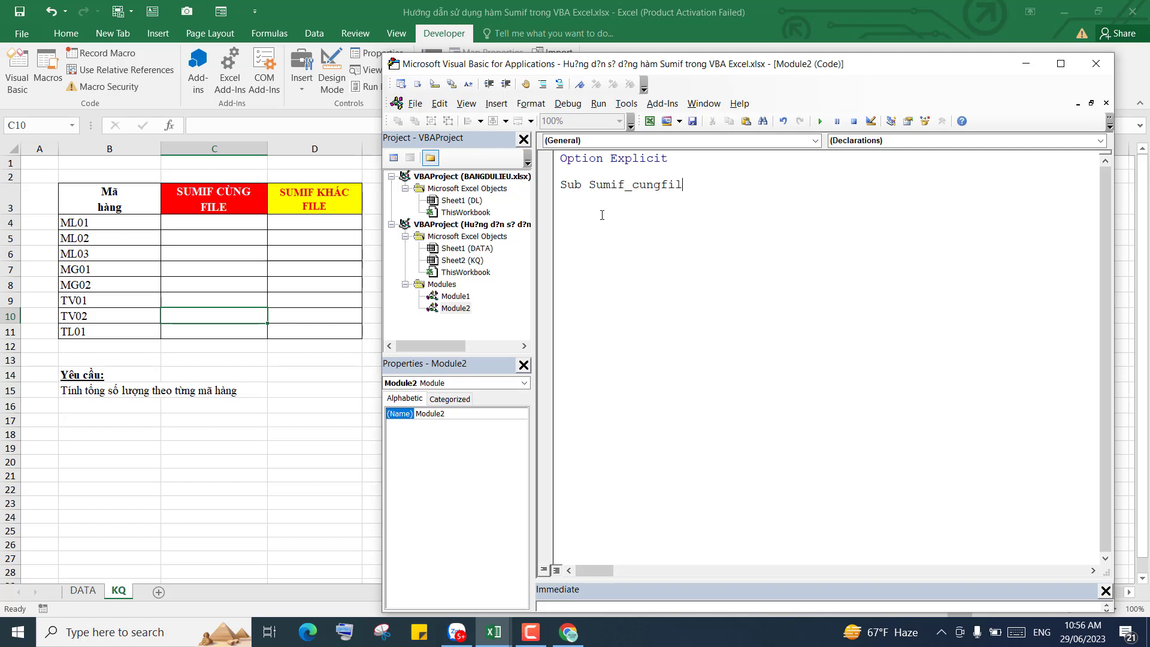
type("e")
key("Return")
key("Return")
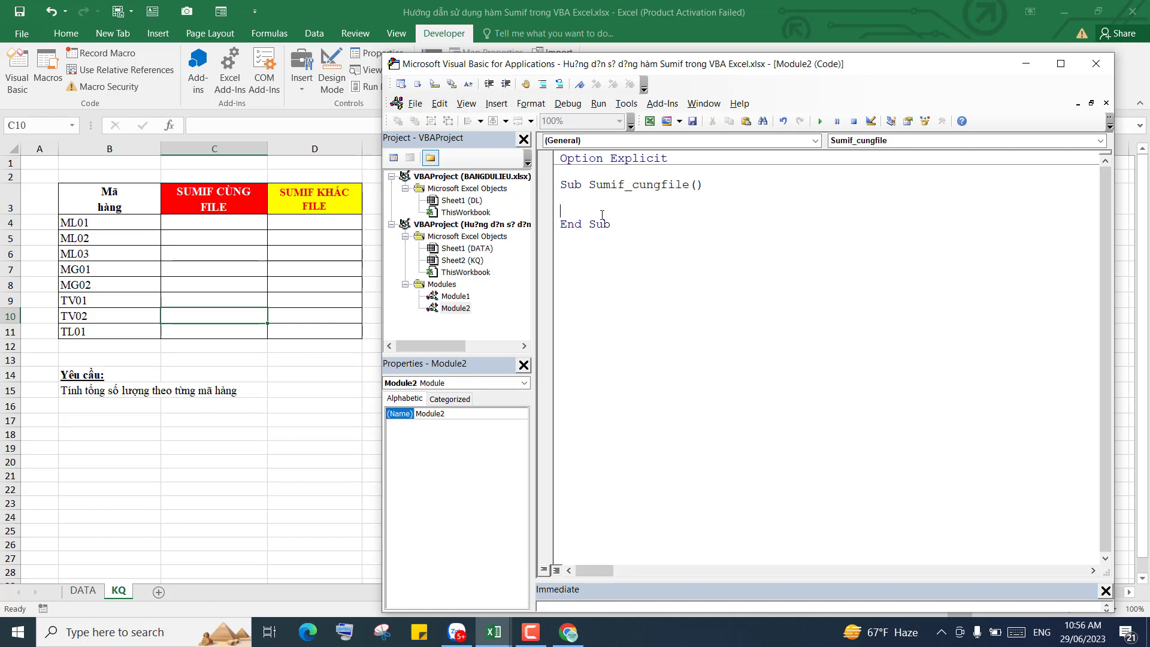
key("Return")
key("Return")
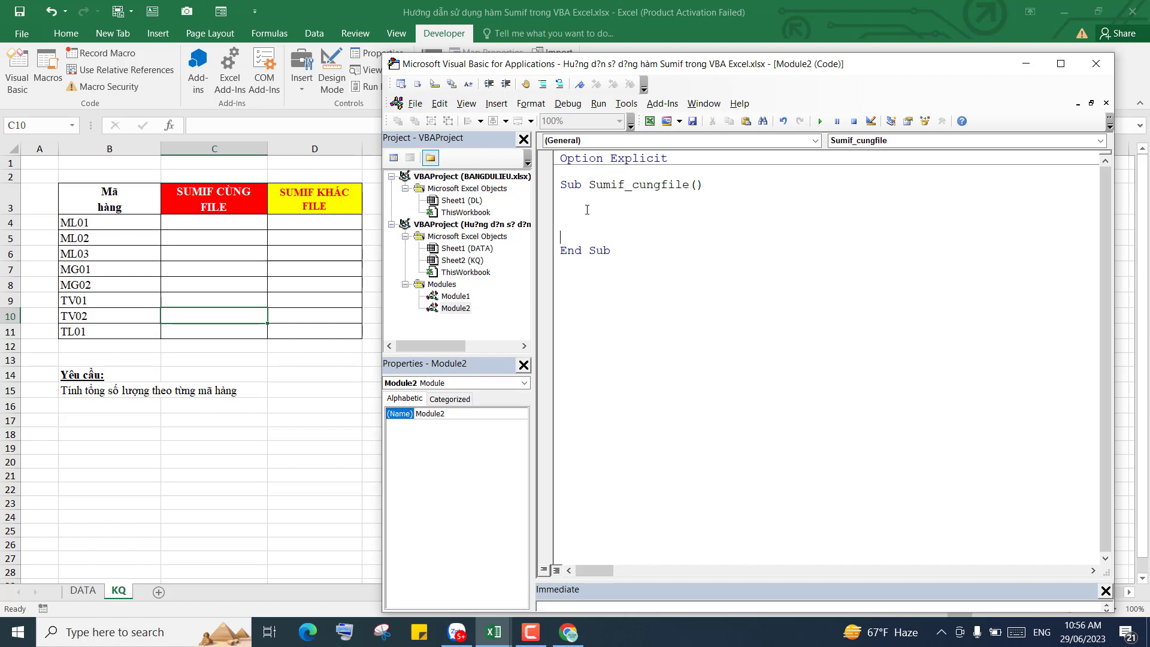
Step: Declare Dim i As Long and add an empty For i = 4 To 11 … Next loop
left_click(587, 209)
type("D")
type("im li as long")
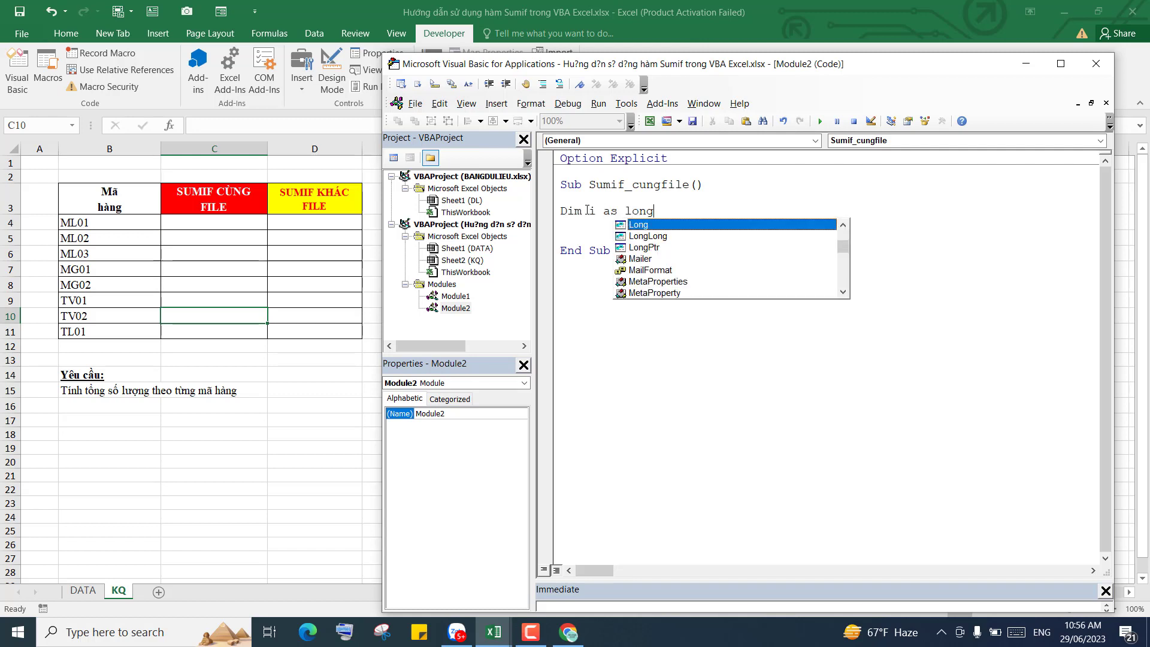
key("Return")
type("Fo")
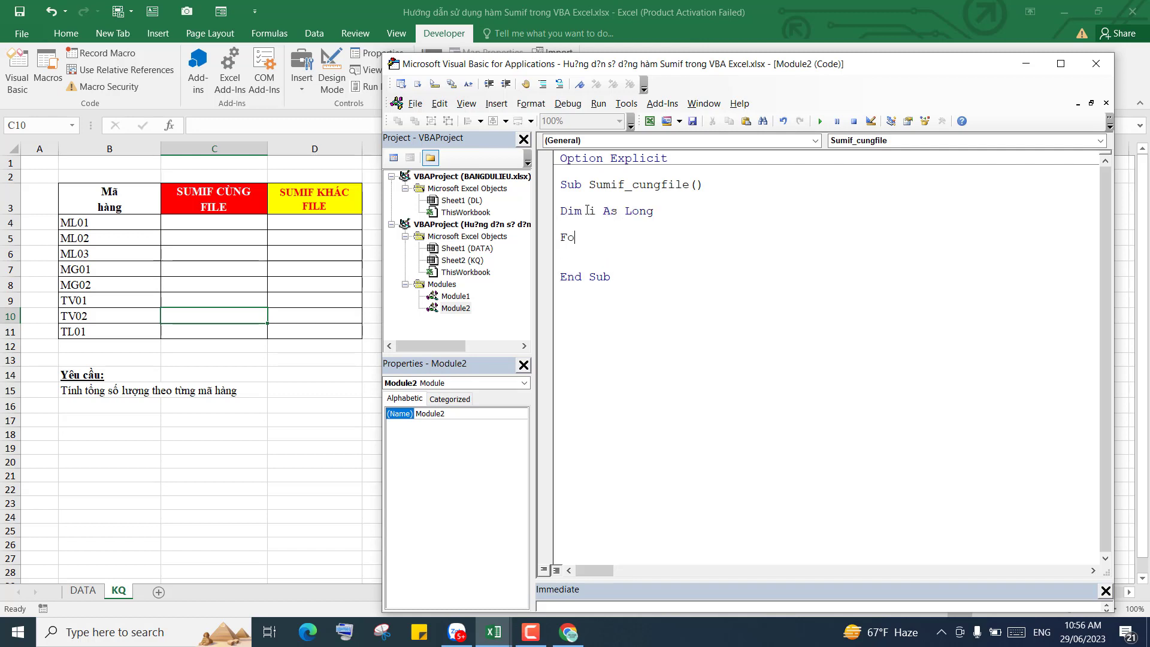
type("r i = 4 ")
type("to  ")
type("11")
key("Return")
key("Return")
key("Return")
type("Nex")
type("t")
Step: Check the KQ range C4:C11 that the loop will fill
left_click(8, 223)
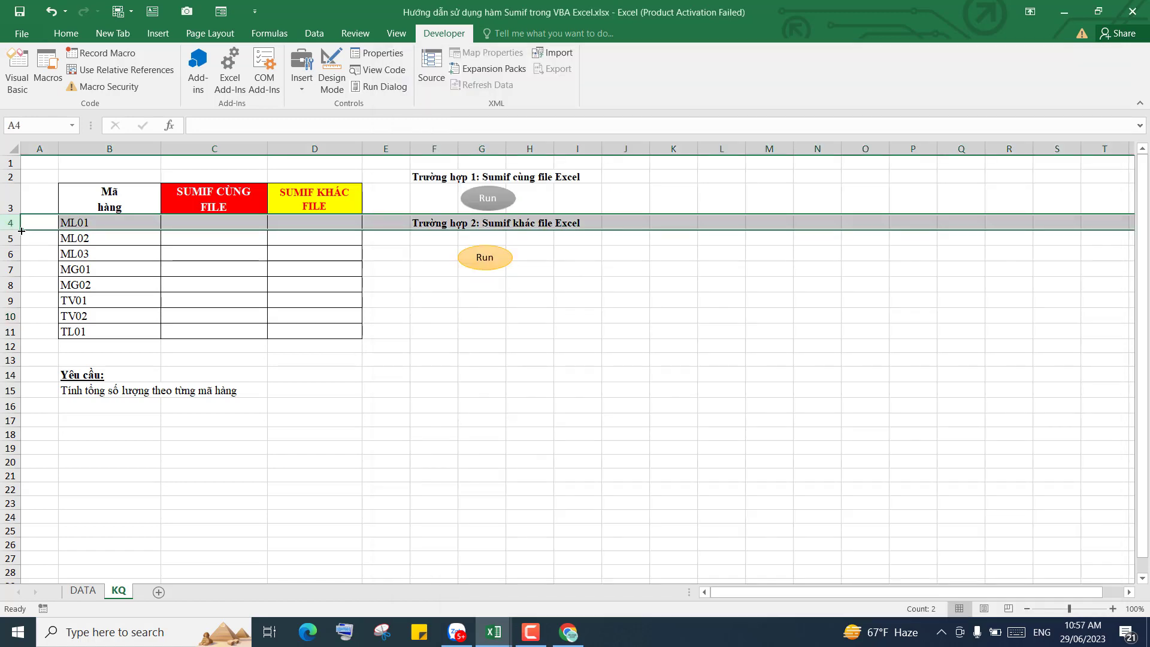
left_click(8, 331)
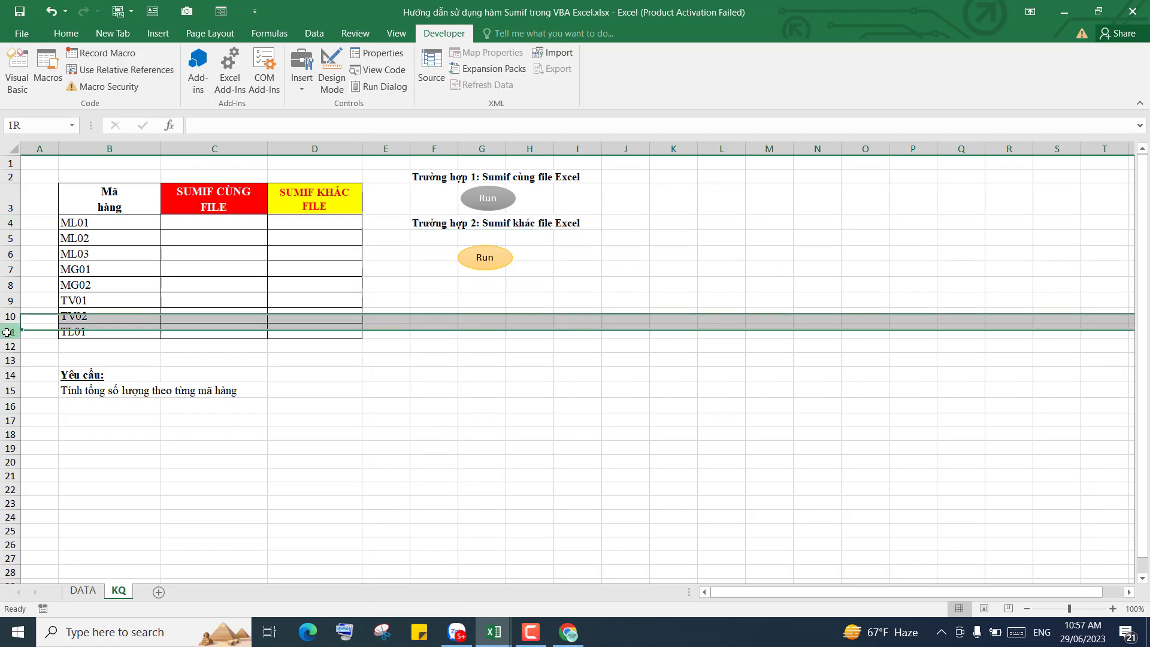
left_click_drag(186, 225, 185, 328)
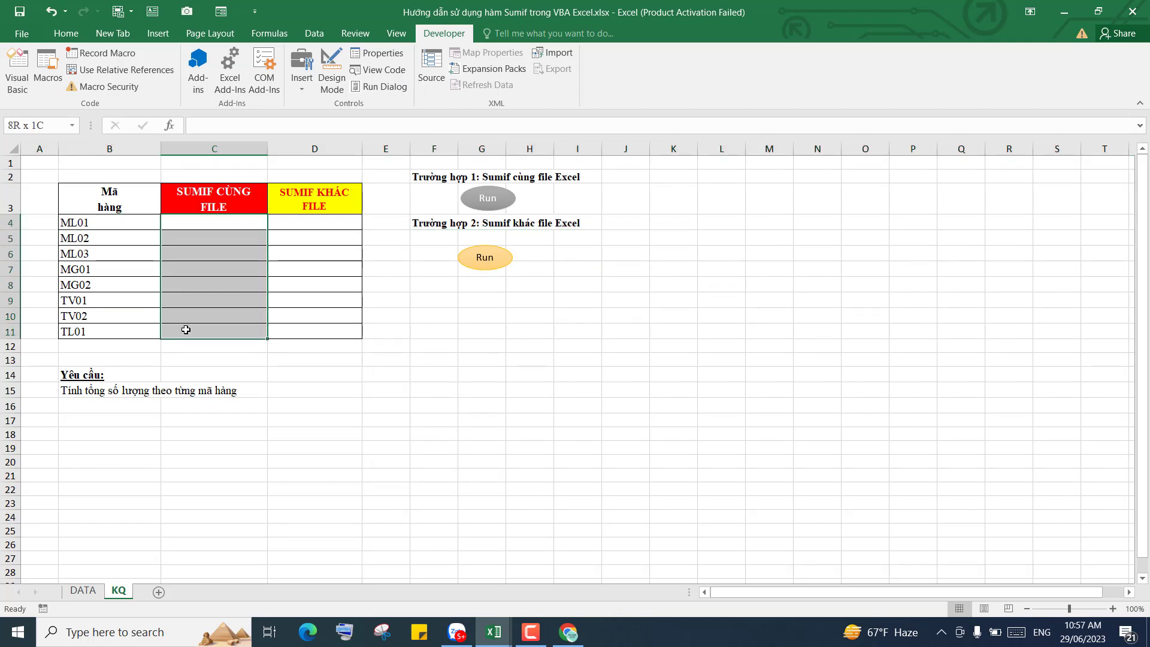
left_click(213, 316)
mouse_move(492, 631)
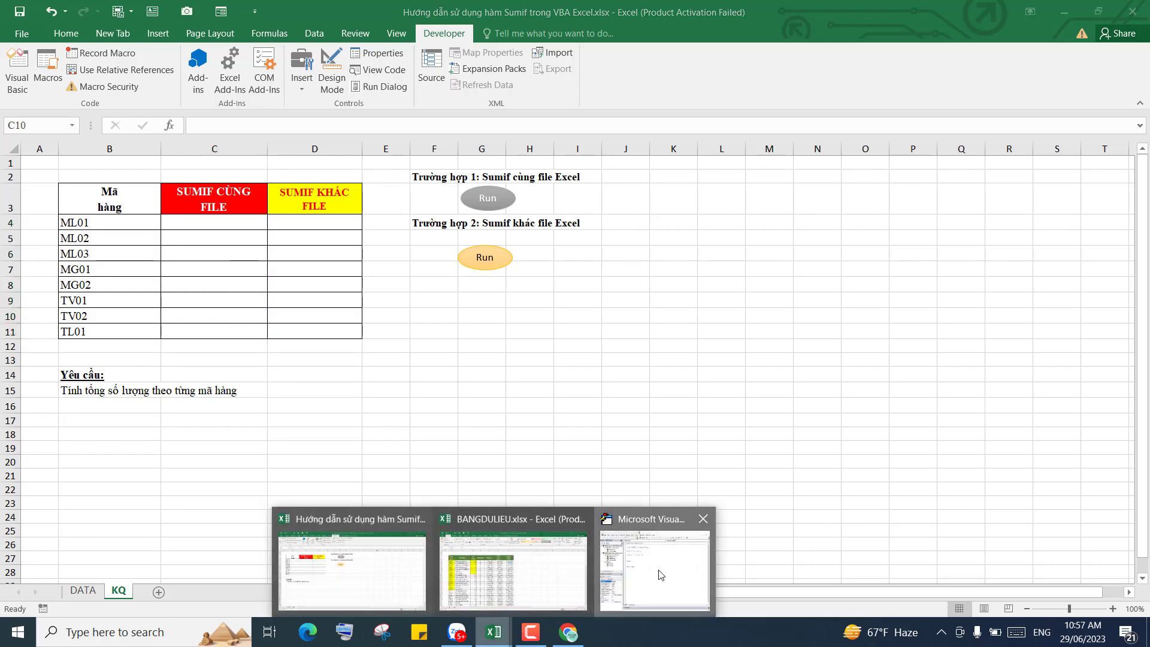
Step: Inside the loop, write Sheet1.Range("C" & i) = Excel.WorksheetFunction.SumIf(
left_click(659, 575)
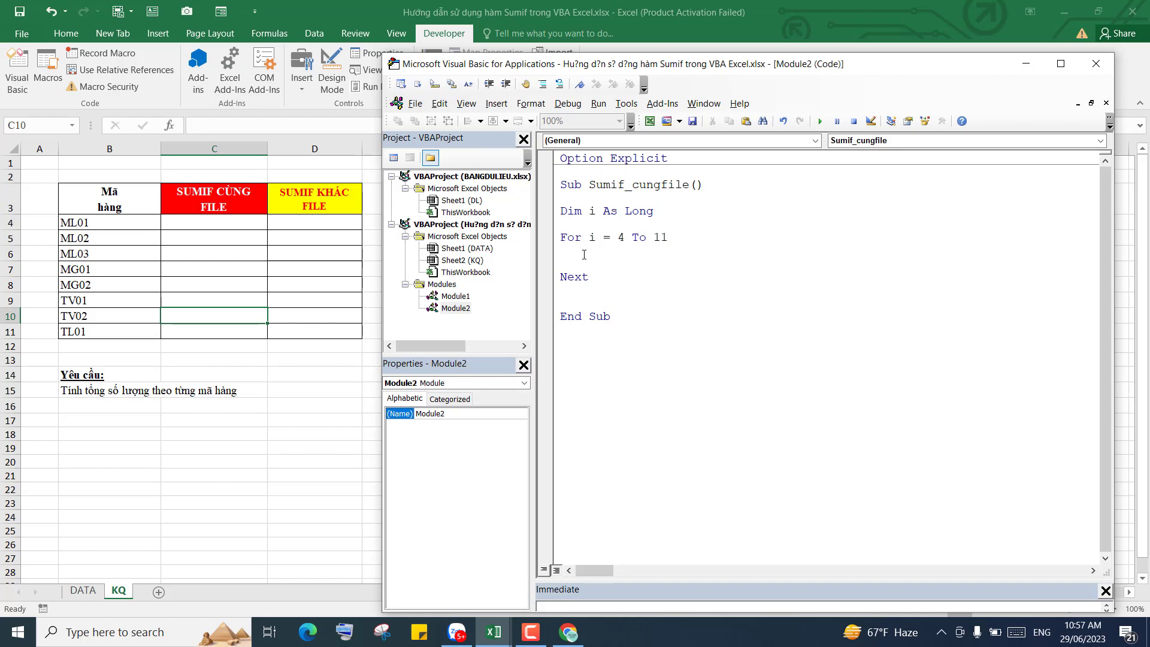
key("Return")
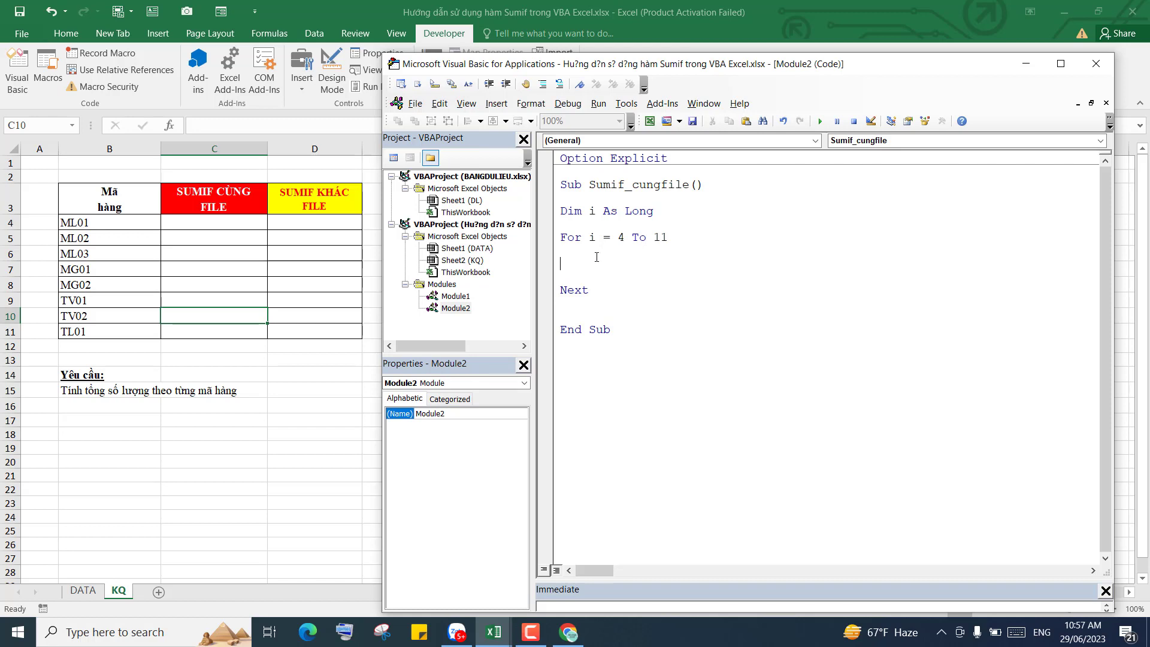
type("Shee")
type("t1.Ra")
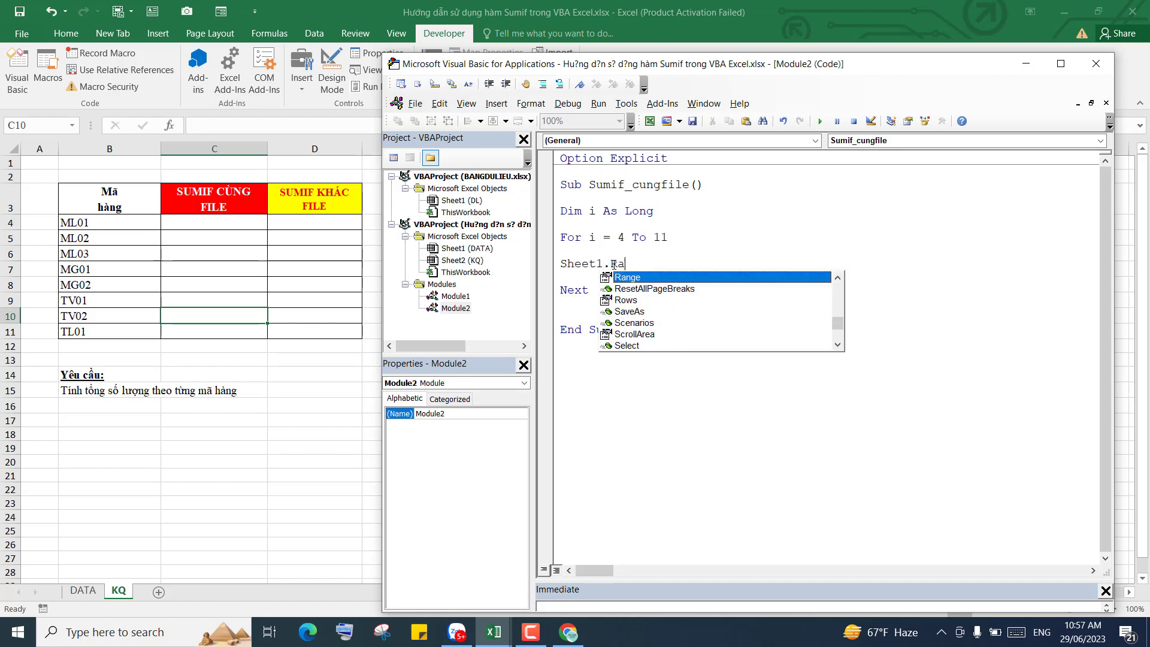
type("nge(\"")
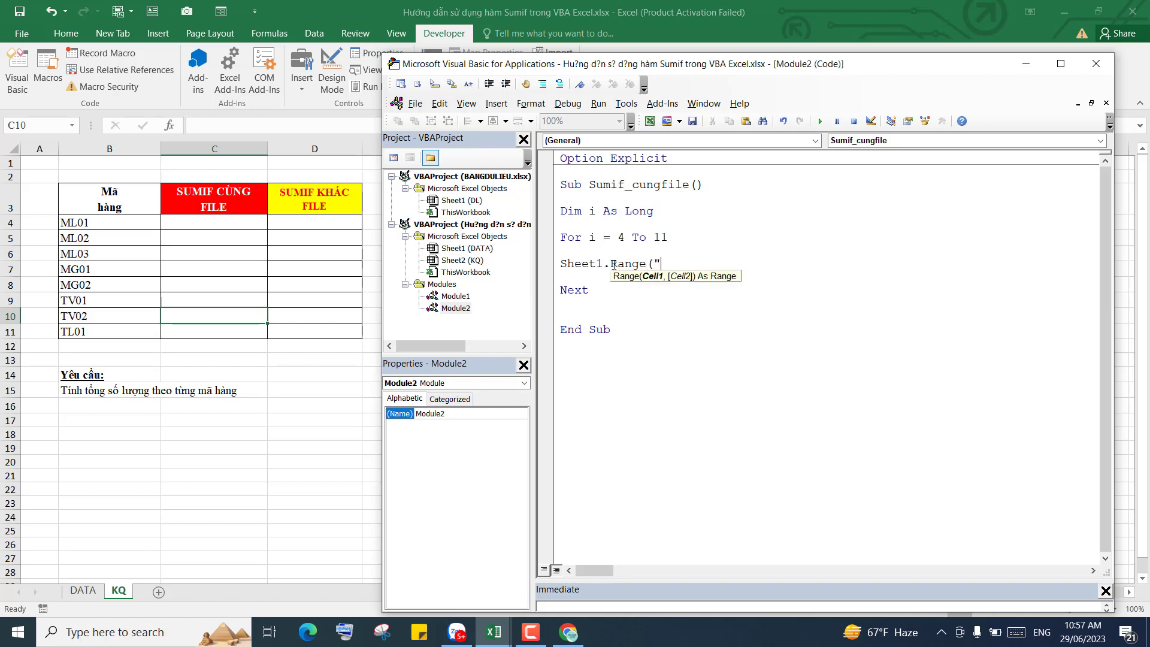
type("C")
type("\"")
type(" & i")
type(")")
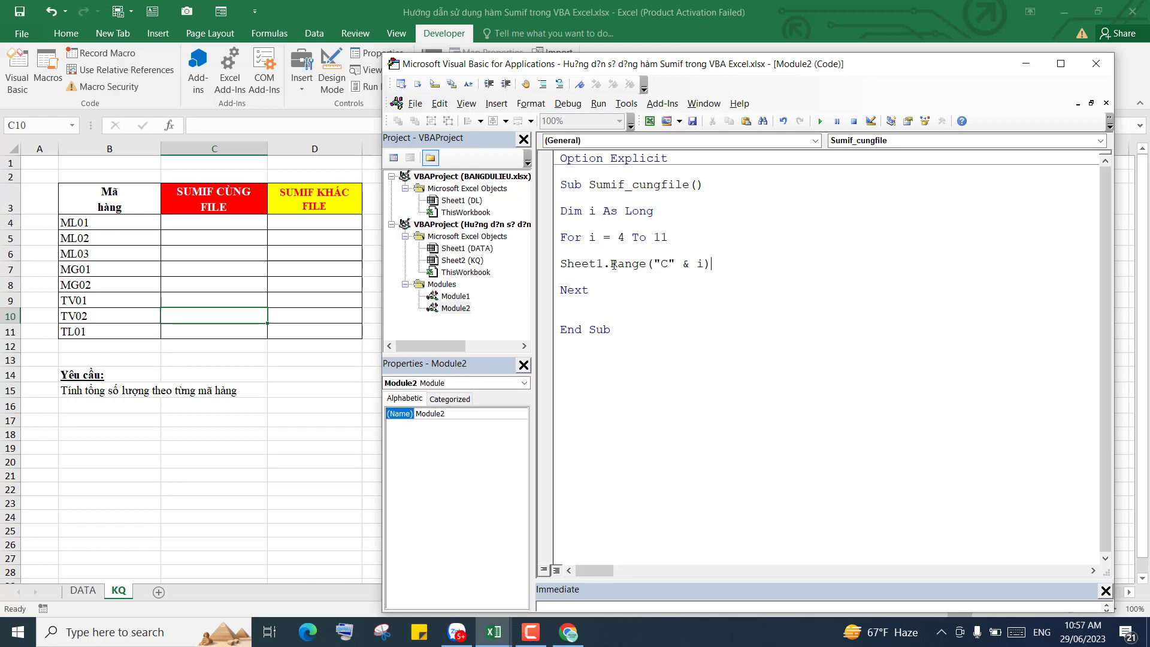
type(" =")
type(" Exce")
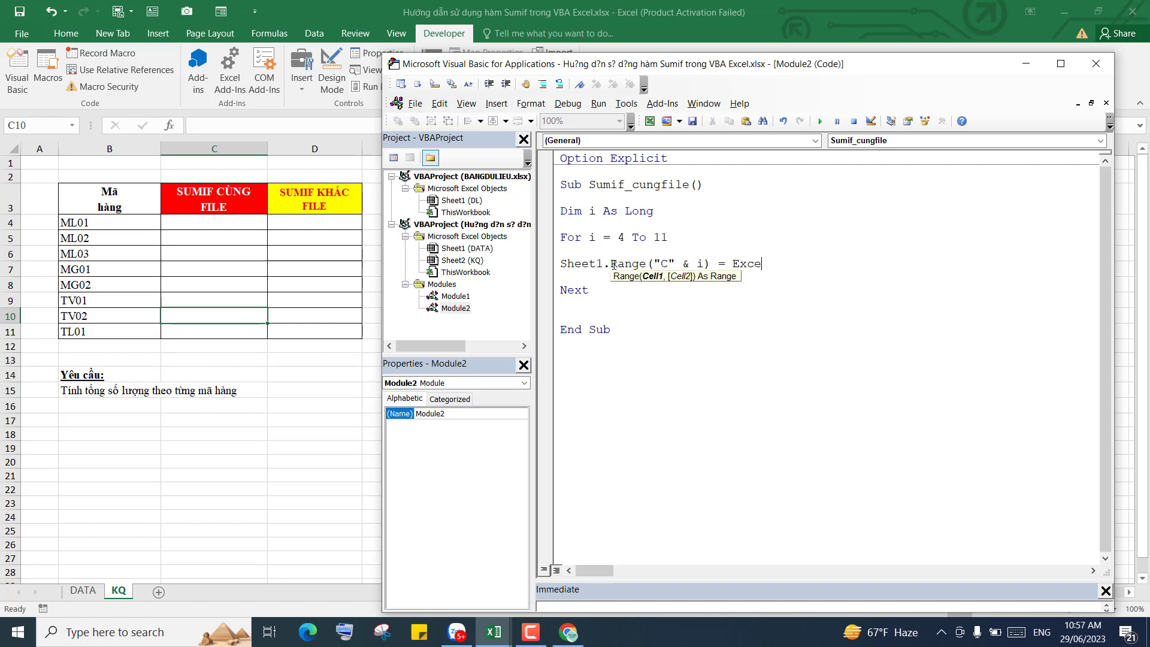
type("l.")
type("w")
type("?")
type("or")
key("ctrl+space")
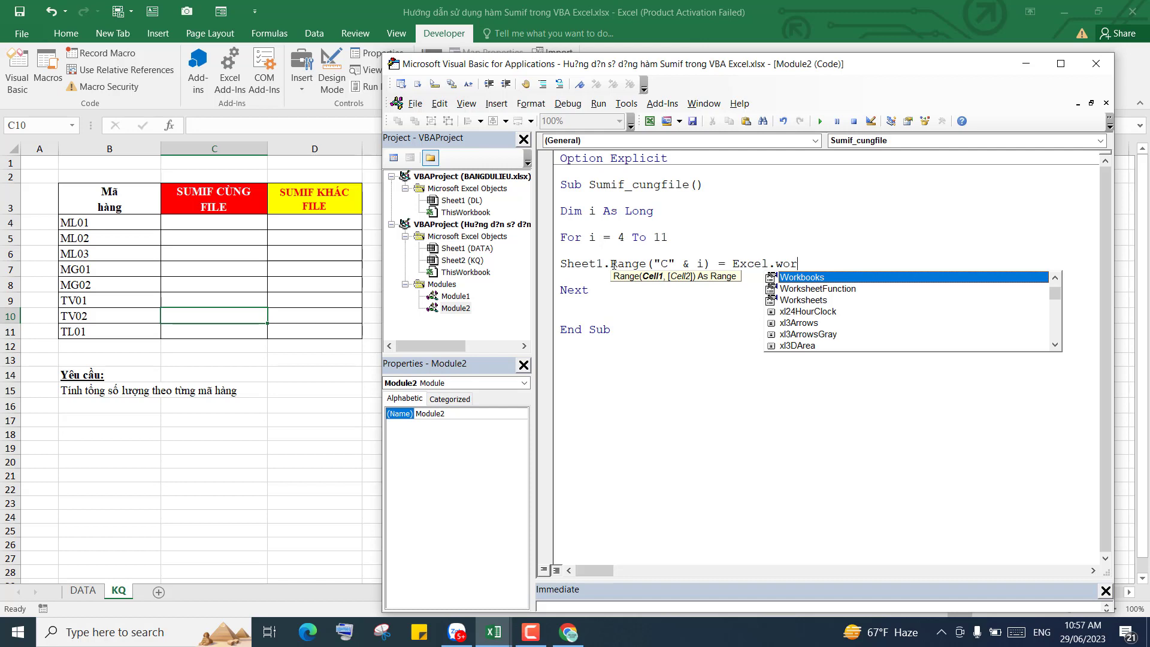
key("Down")
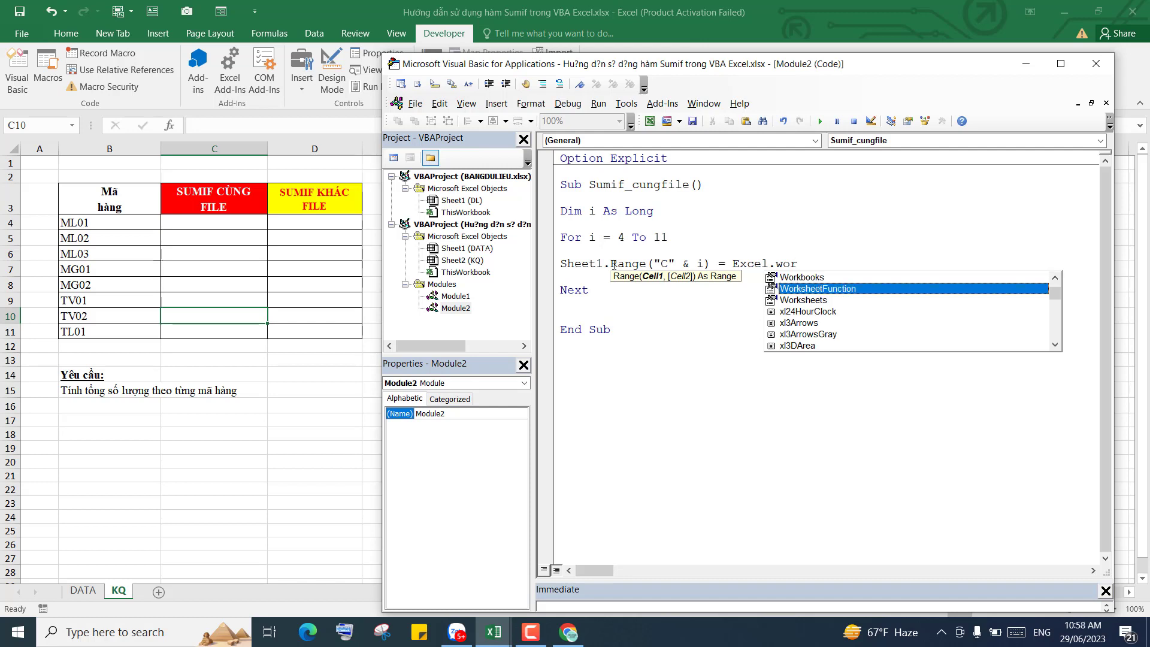
key("Tab")
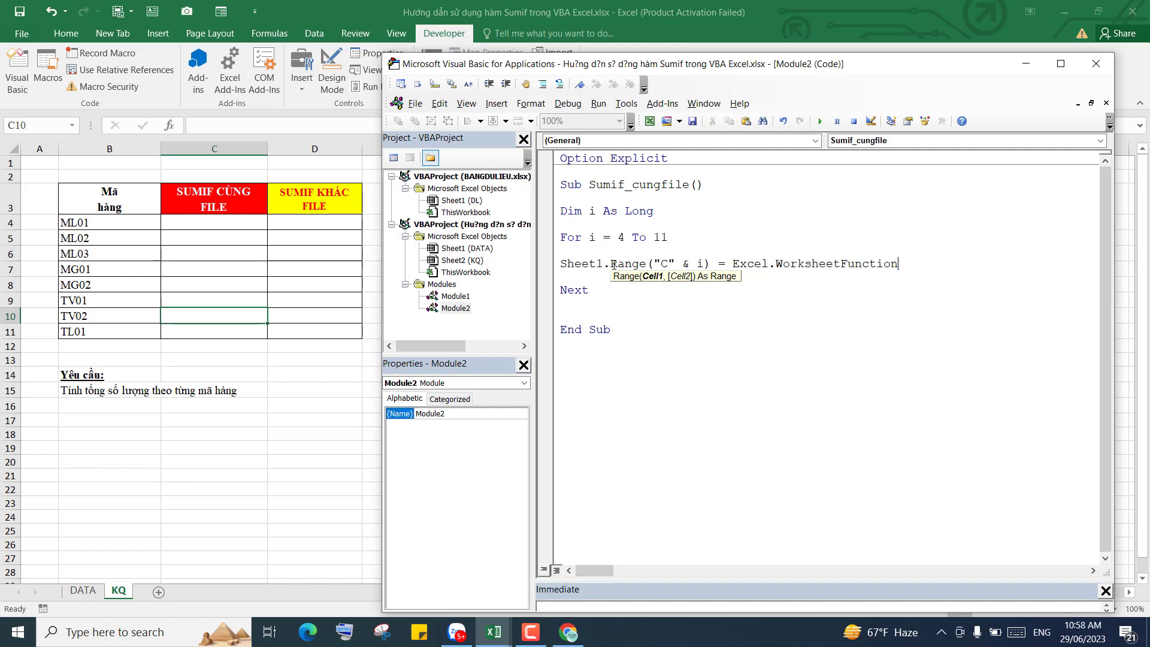
type(".su")
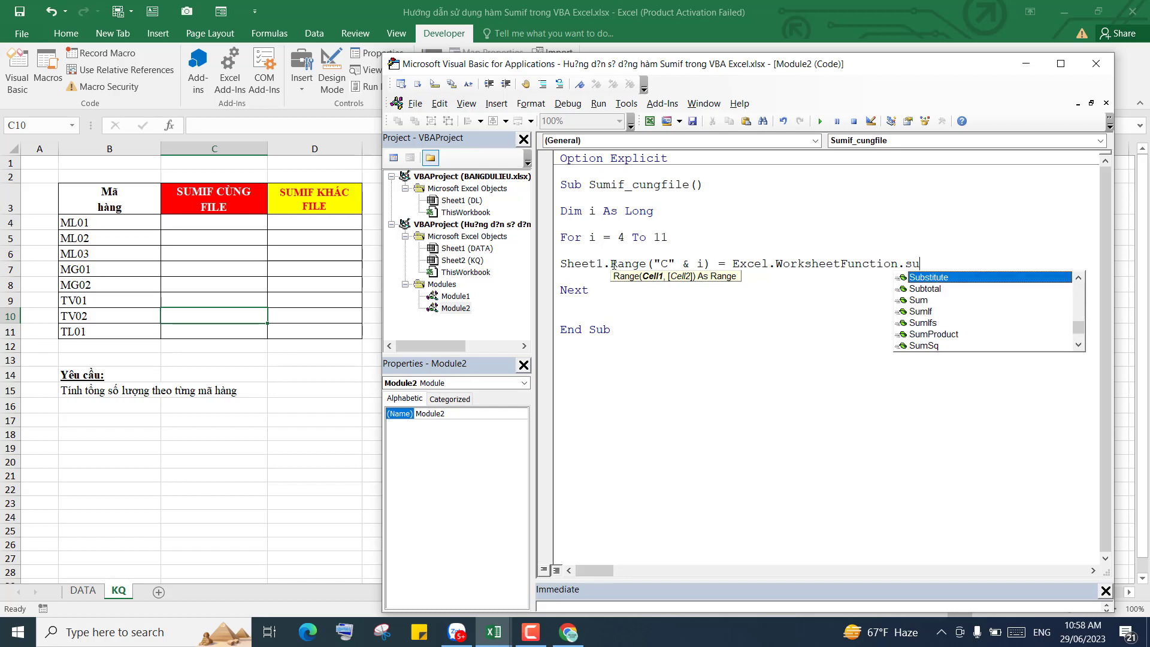
type("mif(")
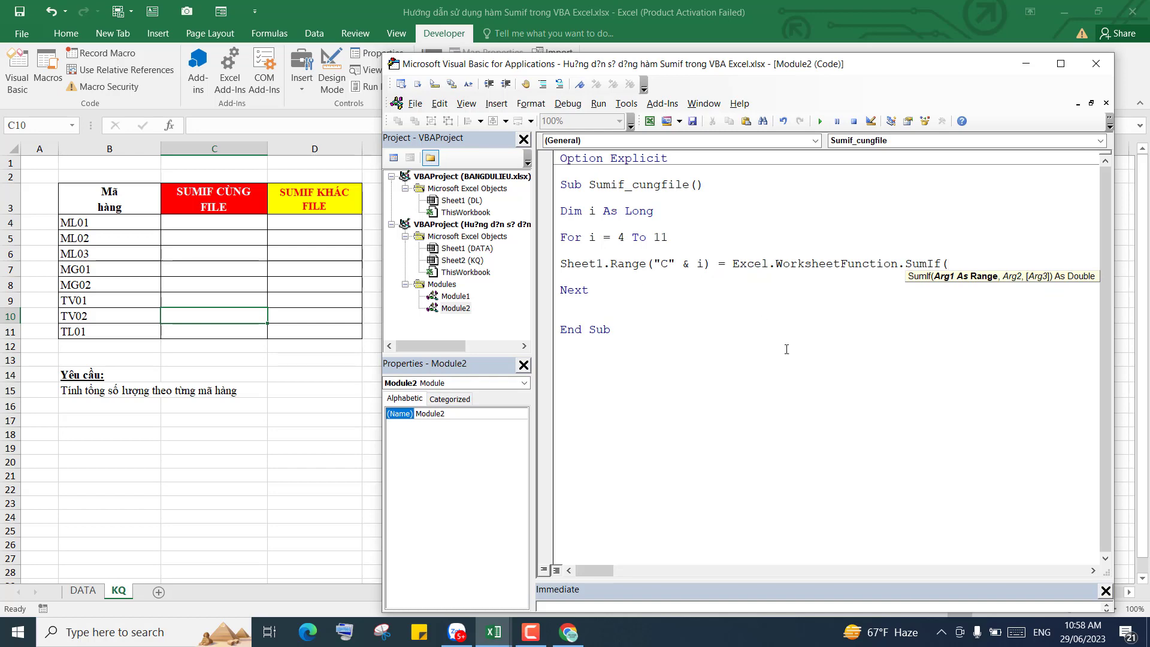
Step: After glancing at the DATA sheet, begin the first SumIf argument with sheet1
left_click(82, 592)
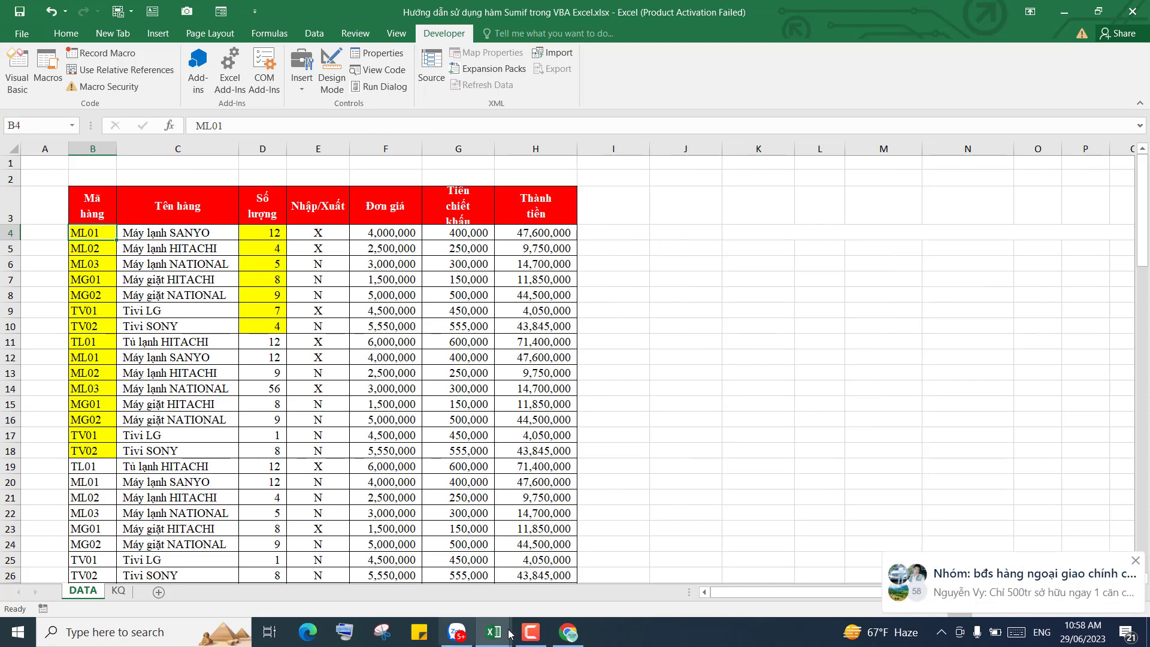
mouse_move(492, 631)
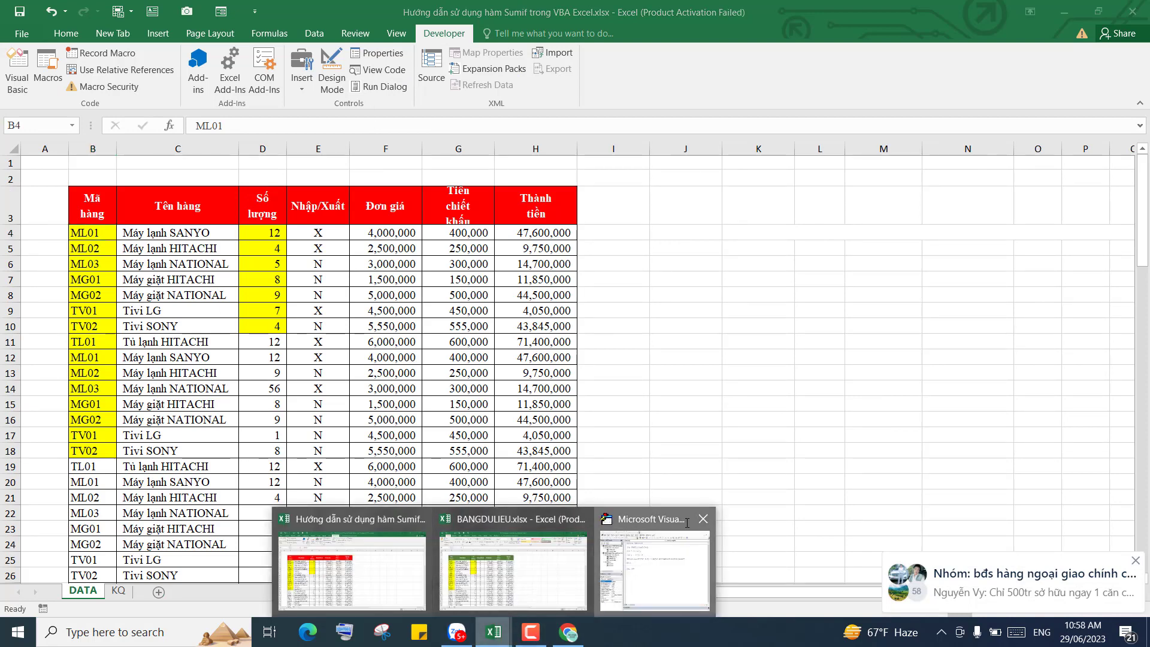
left_click(687, 523)
type("sheetFunction.SumIf(sheet")
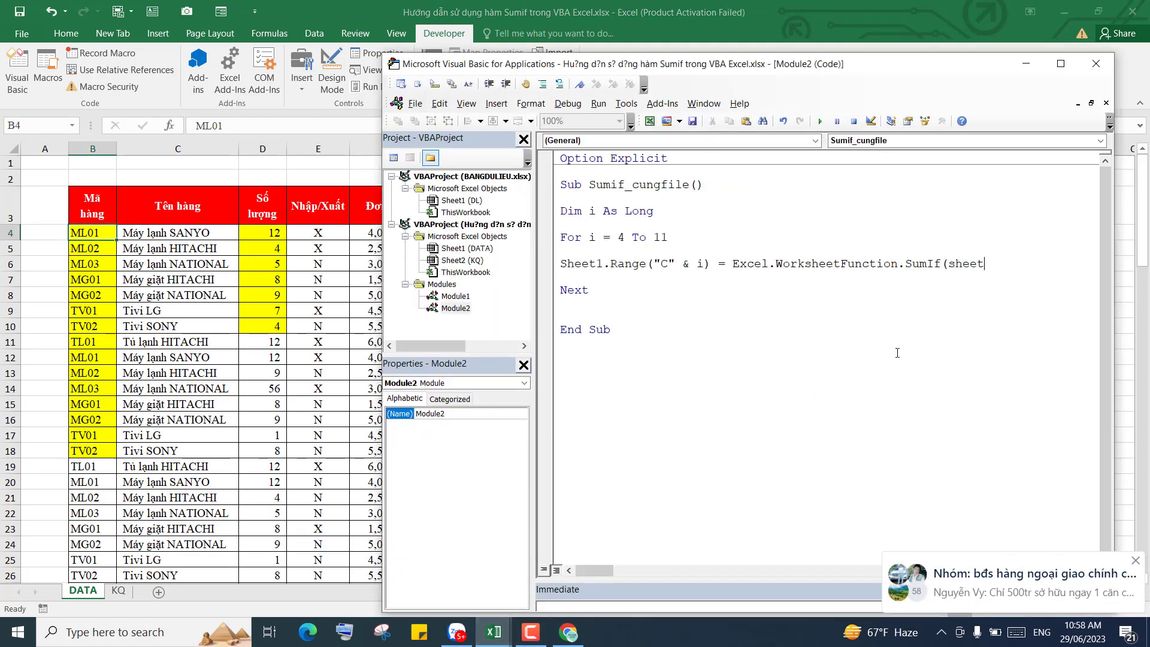
type("1.")
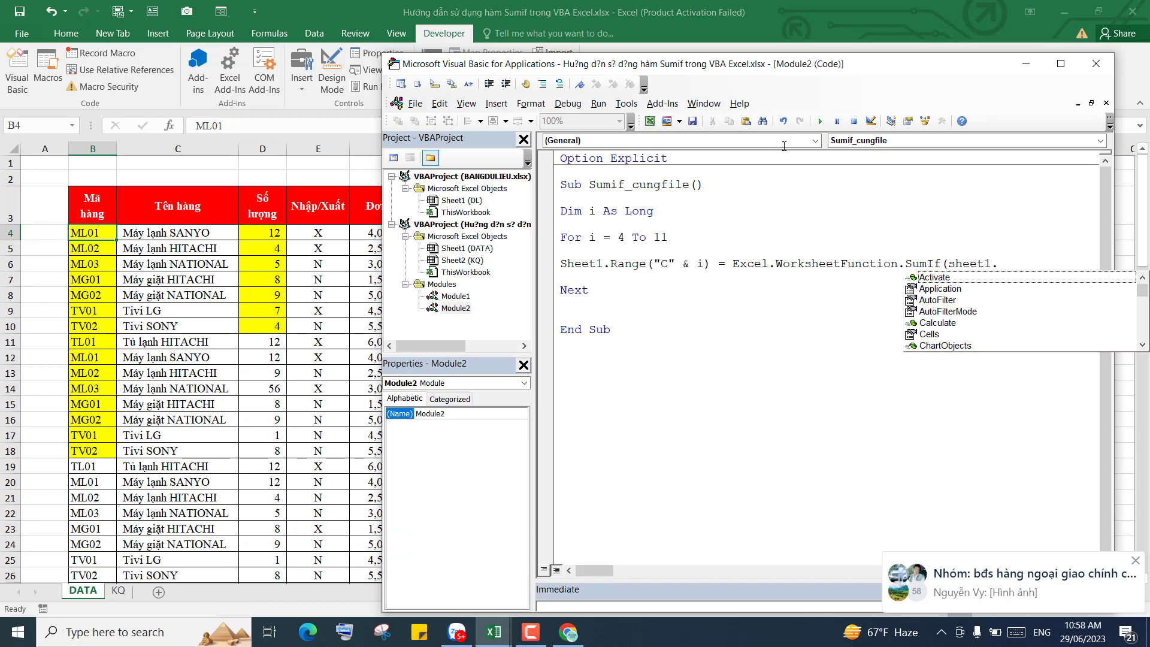
Step: Change the loop line's target from Sheet1 to Sheet2
left_click(601, 266)
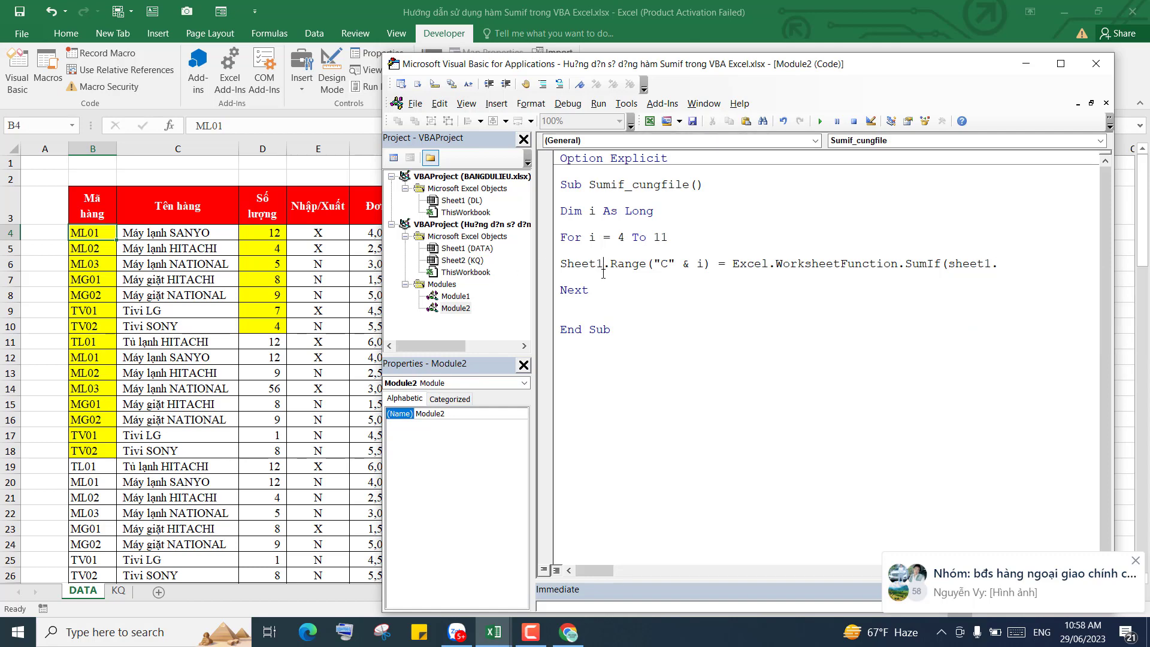
key("BackSpace")
type("2")
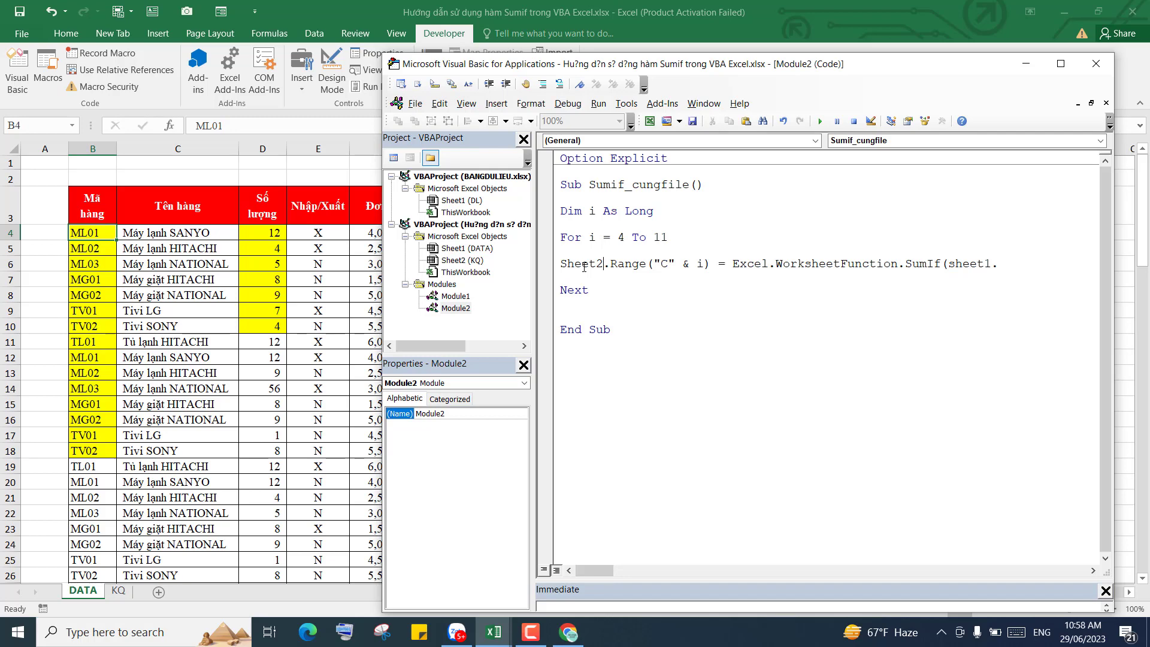
Step: After checking the KQ sheet, start the SumIf's first argument with sheet1.range("
left_click(121, 592)
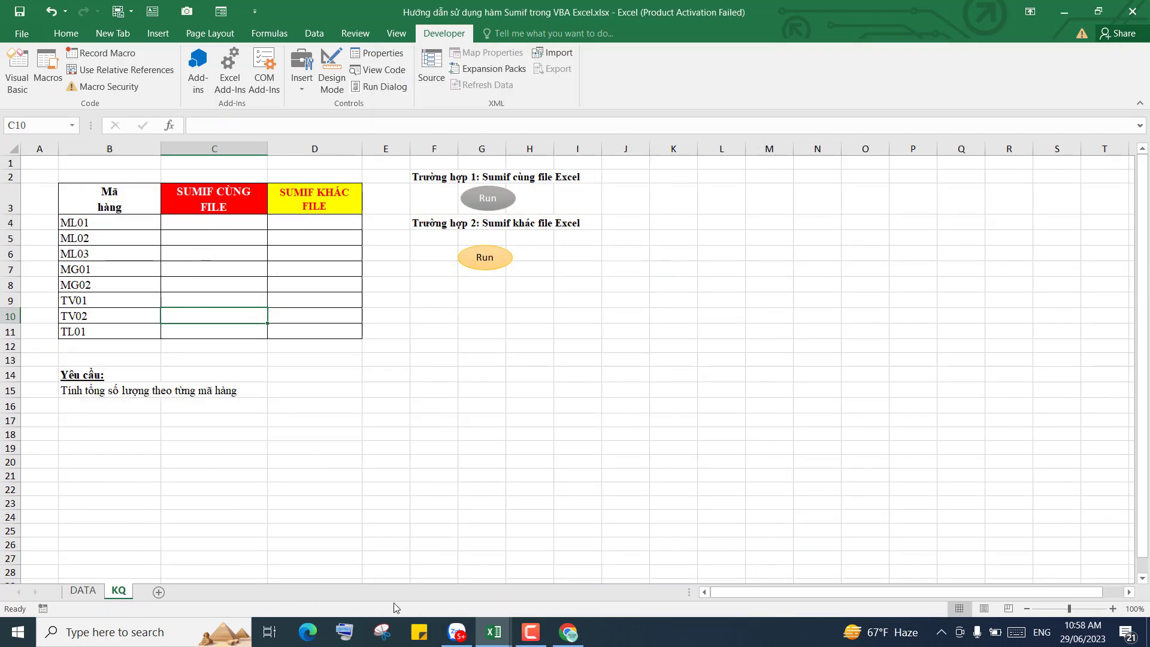
left_click(493, 631)
left_click(654, 550)
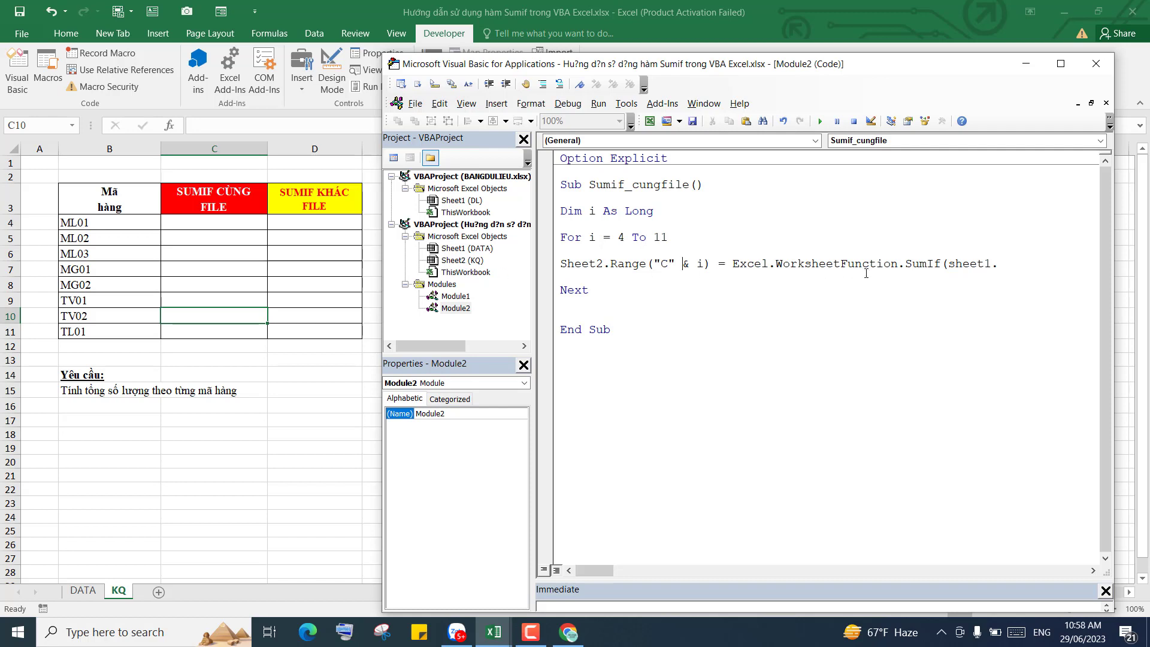
left_click(998, 264)
type("ran")
type("ge(")
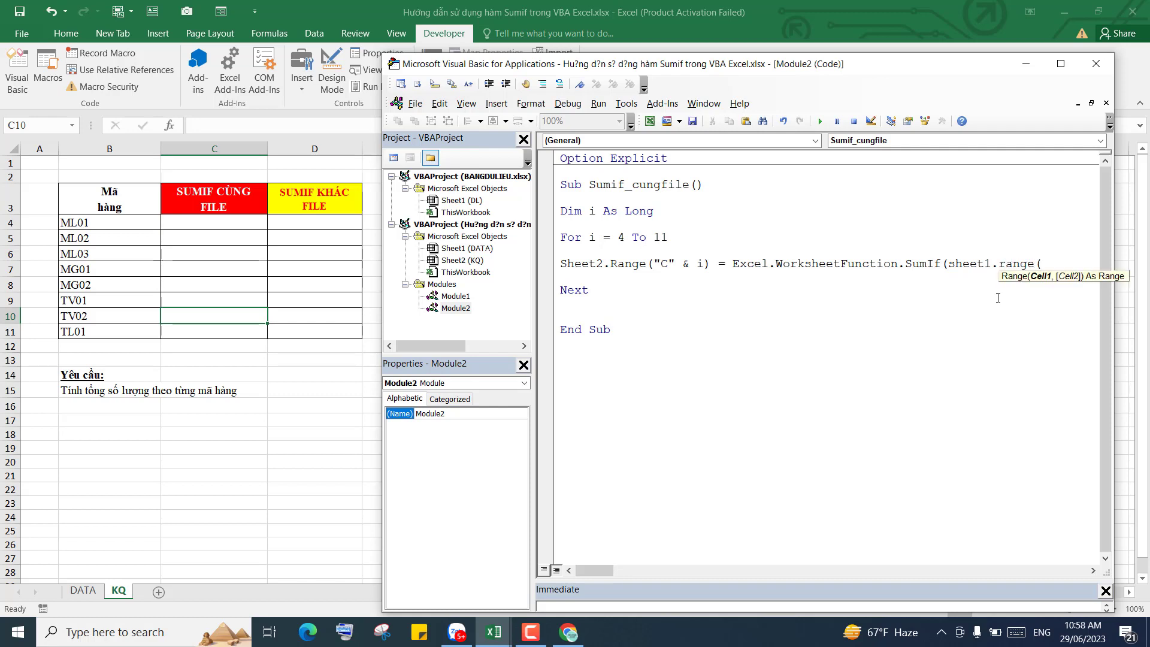
type("'")
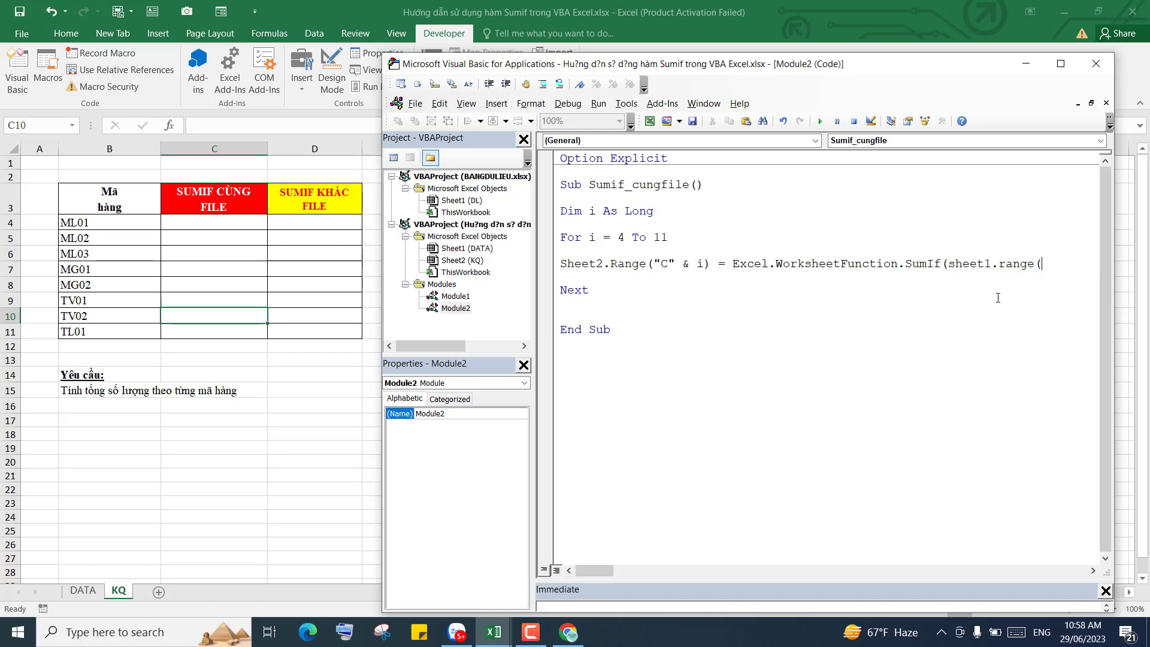
type("\"")
Step: Confirm the DATA sheet's codes span B3:B99, then enter B3:B99 and begin a sheet2.Range argument
left_click(95, 590)
left_click(89, 198)
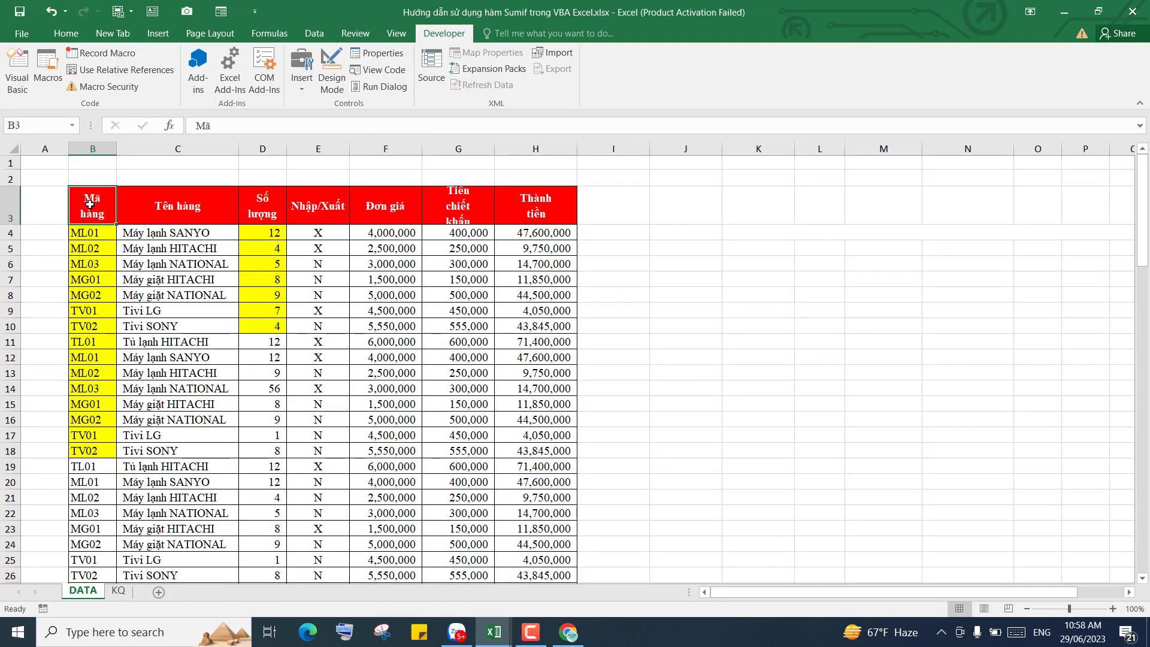
scroll(92, 269, "down", 7)
scroll(99, 366, "down", 5)
scroll(99, 366, "down", 4)
scroll(97, 368, "down", 4)
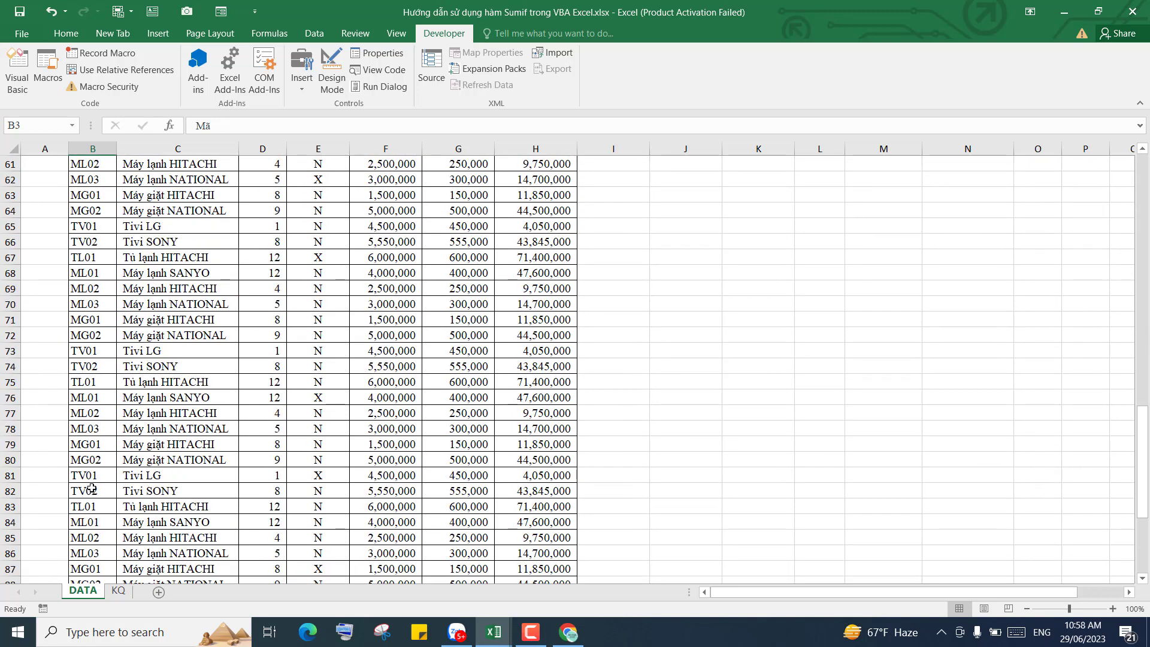
scroll(95, 371, "down", 5)
scroll(94, 379, "down", 3)
left_click(94, 380)
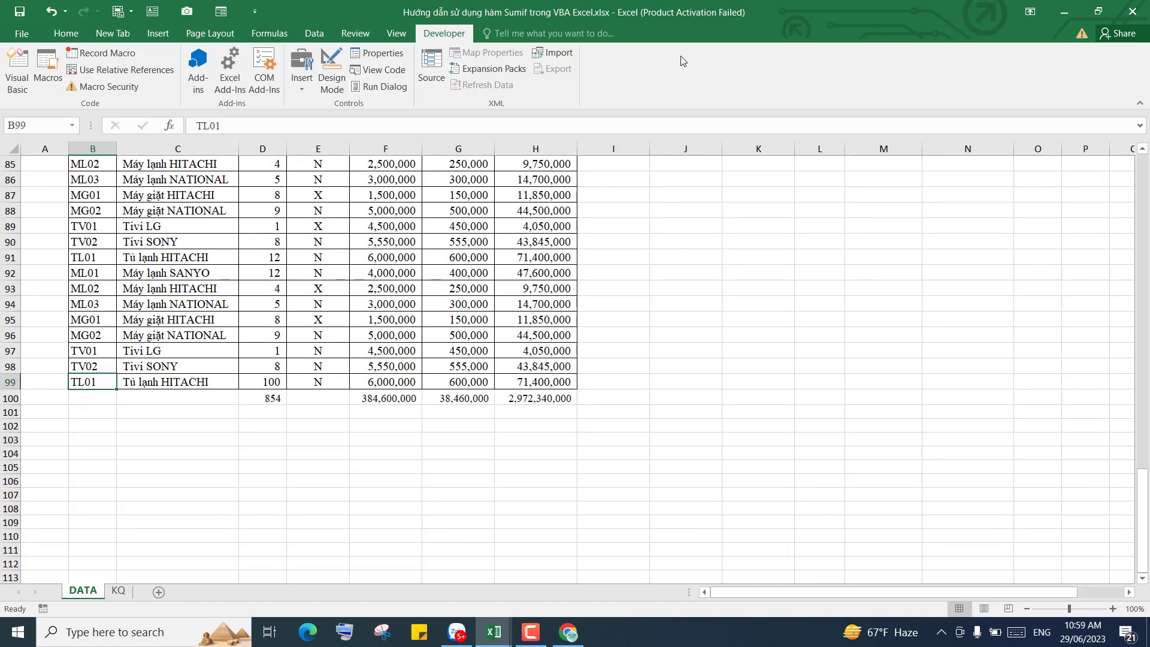
mouse_move(493, 632)
left_click(665, 557)
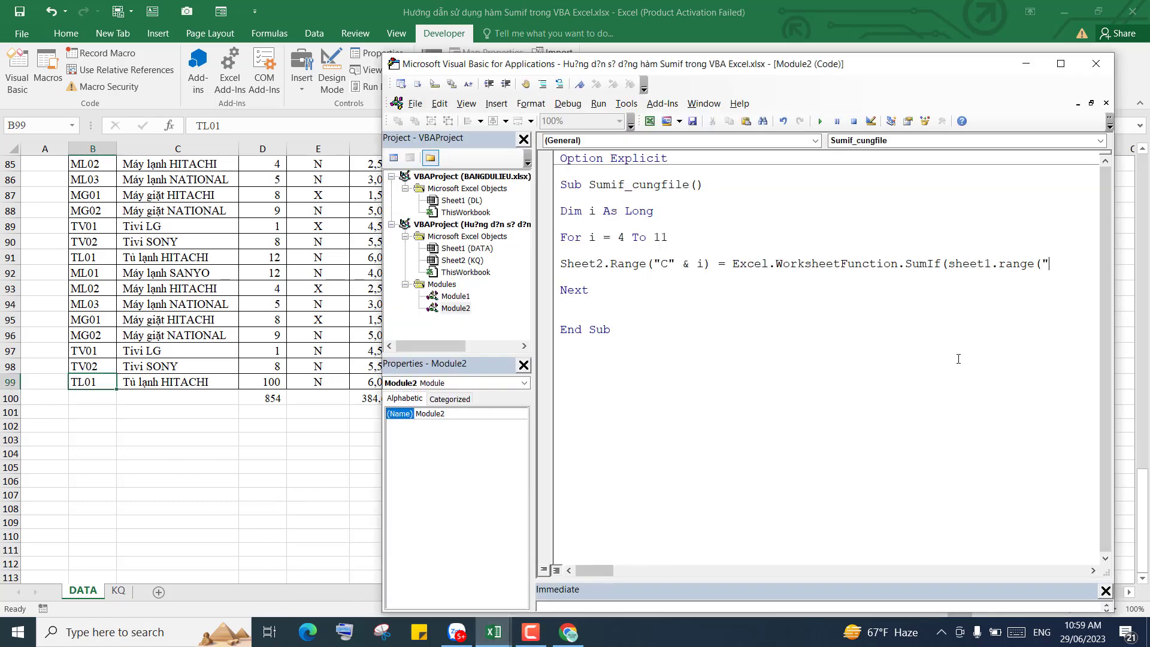
type("B")
type("3:B")
type("99\"")
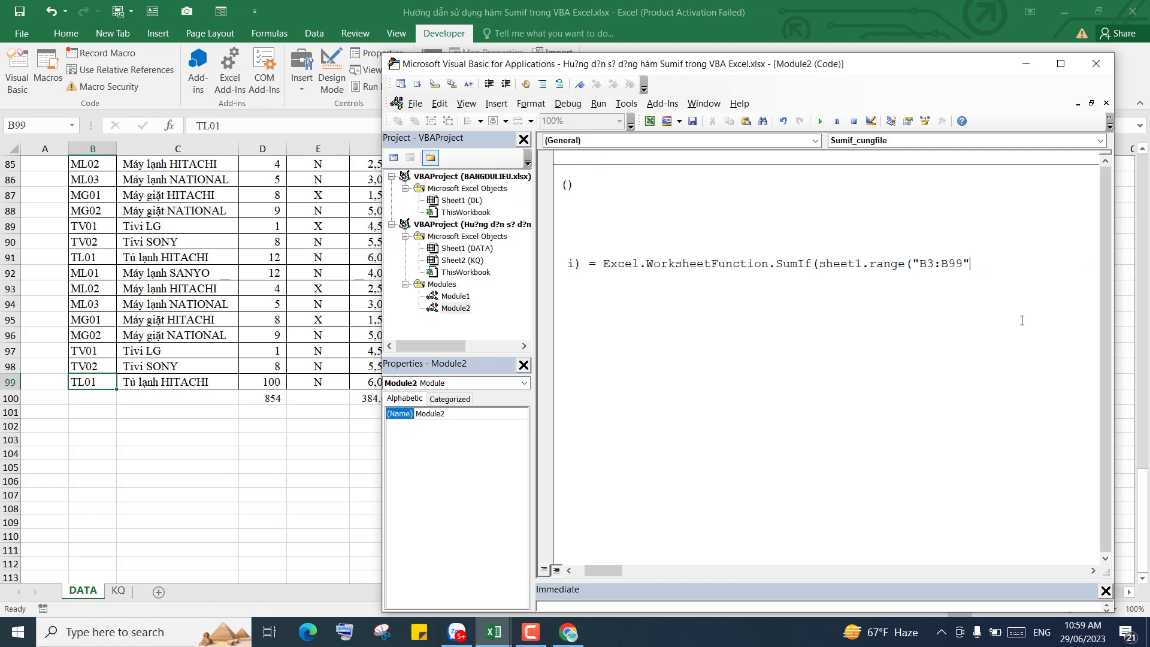
type(")")
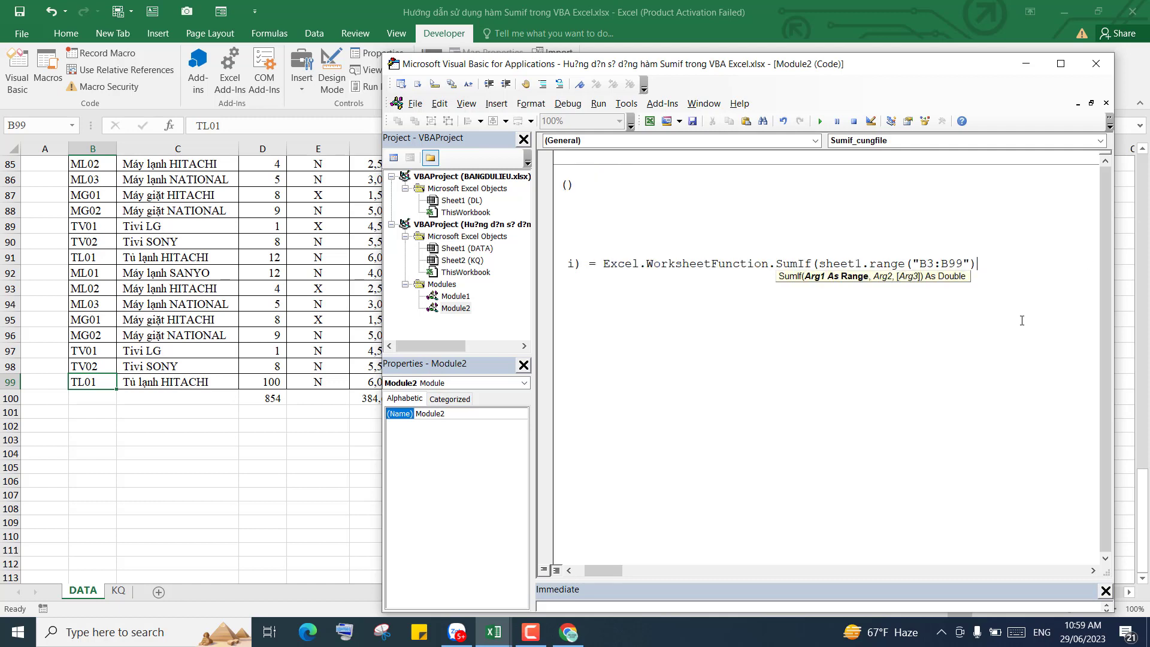
type(",")
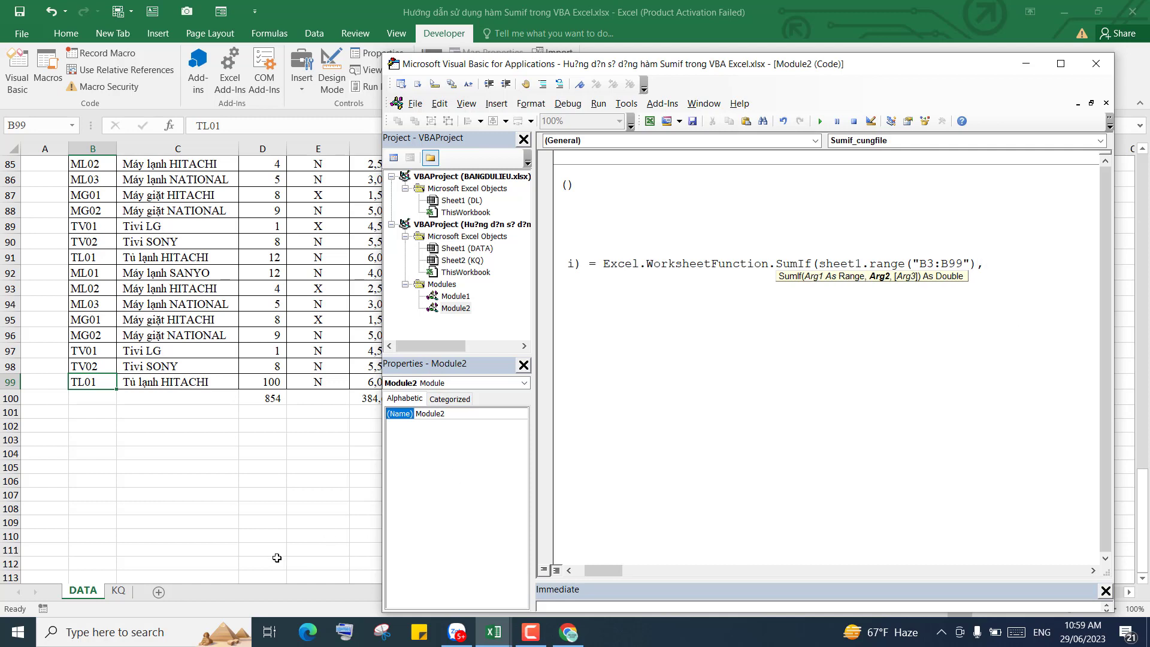
type("shee")
type("t2.")
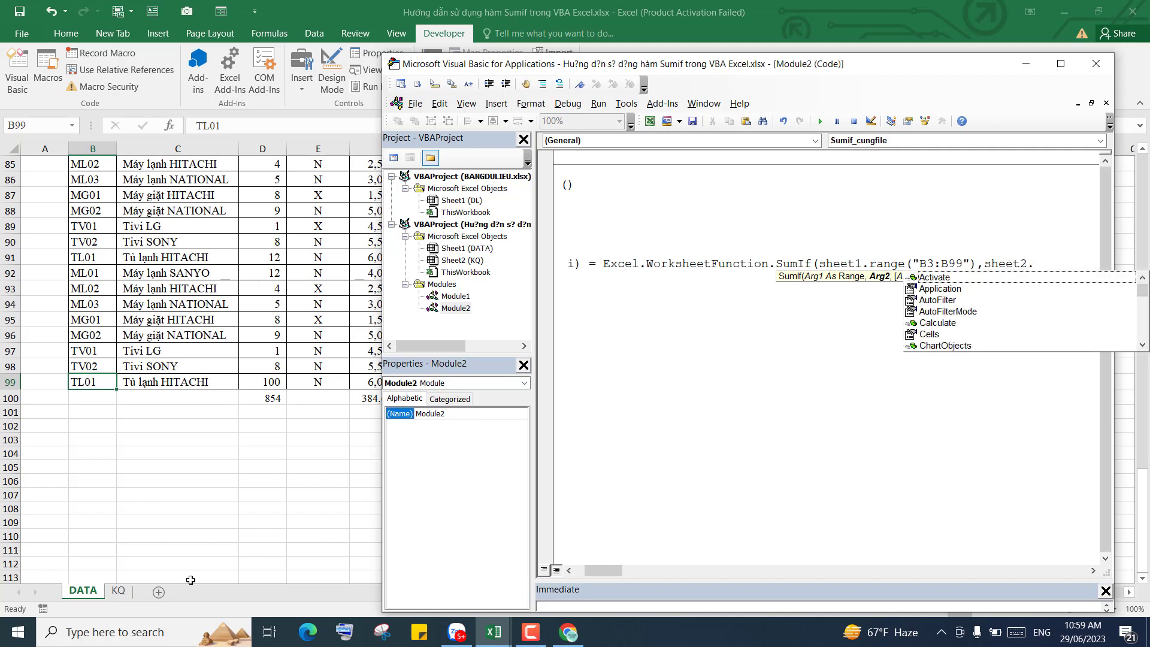
type("Range(")
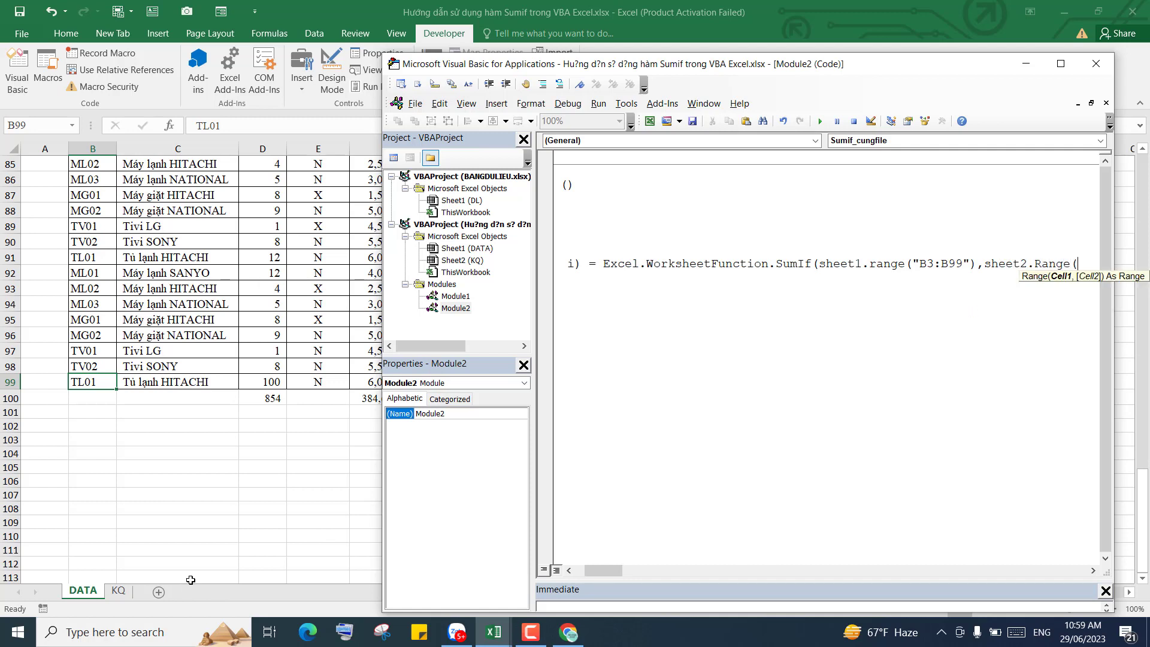
Step: Add the criterion sheet2.Range("B" & i) and begin a third sheet1.Range argument
left_click(119, 590)
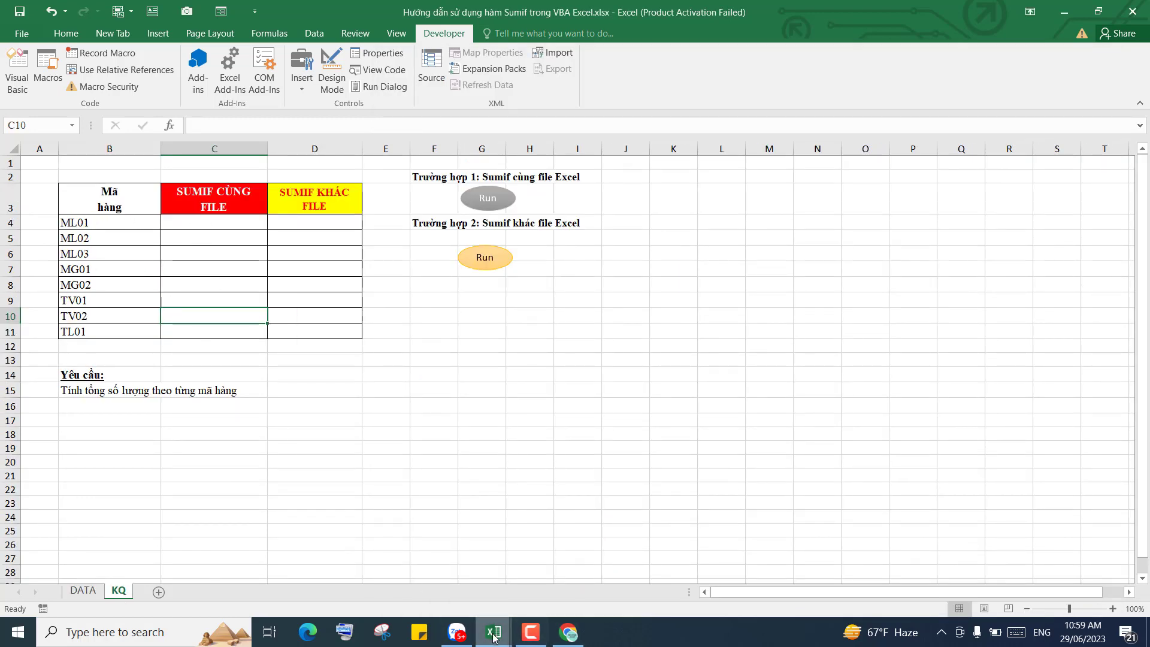
left_click(620, 571)
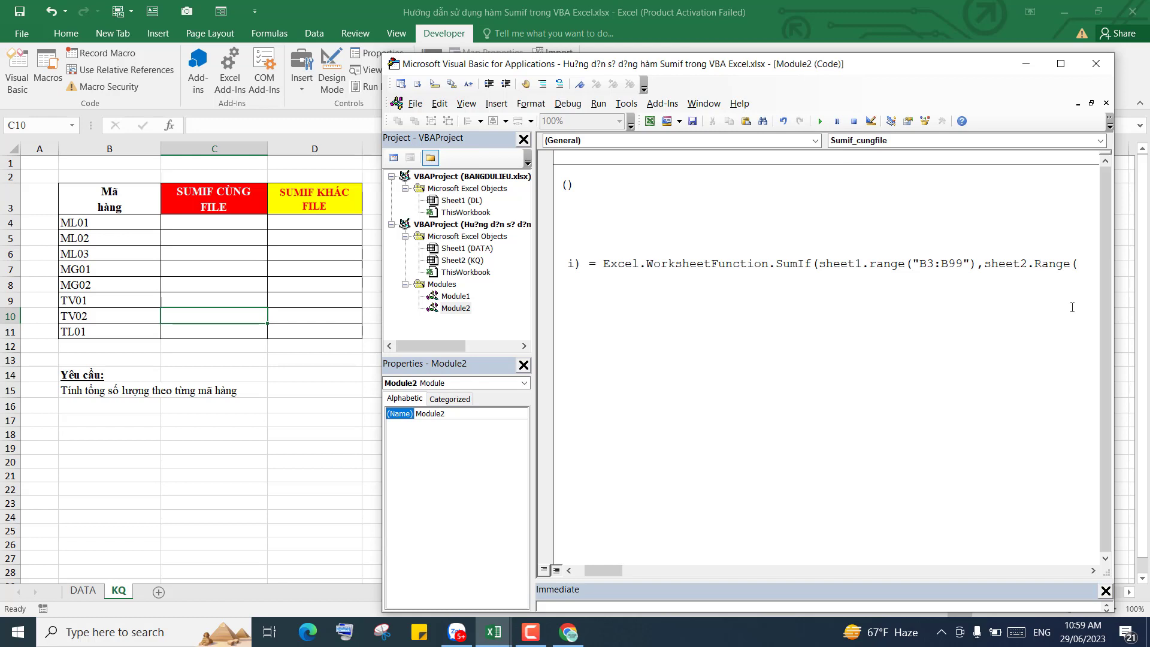
left_click(1093, 570)
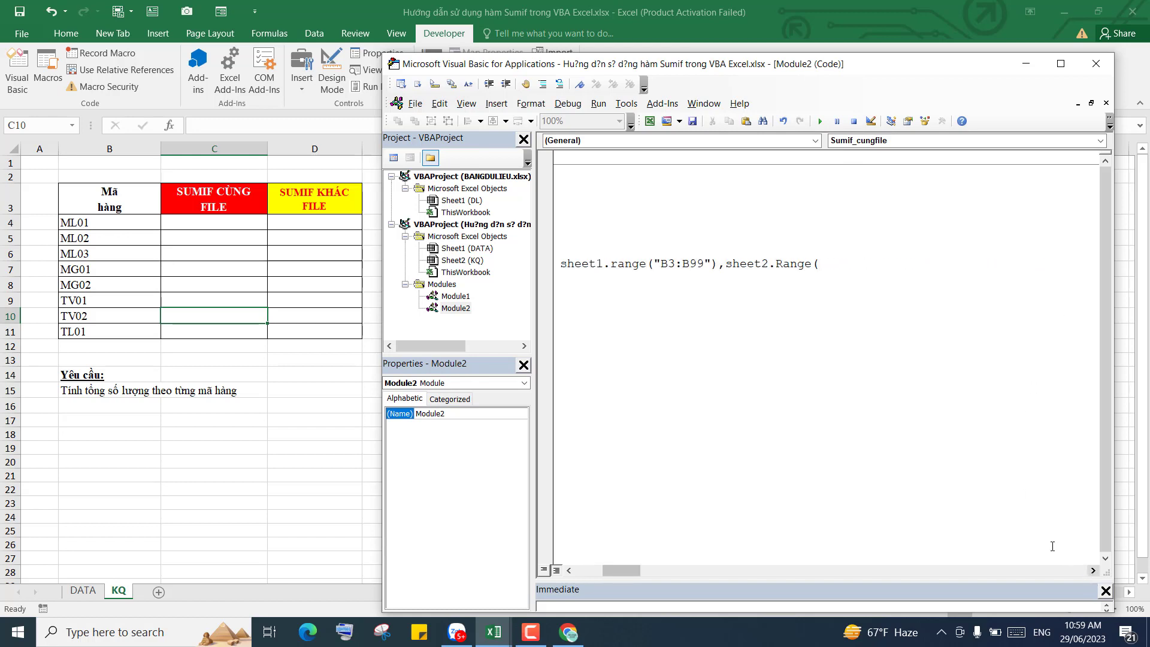
type("\"B\" ")
type("& i")
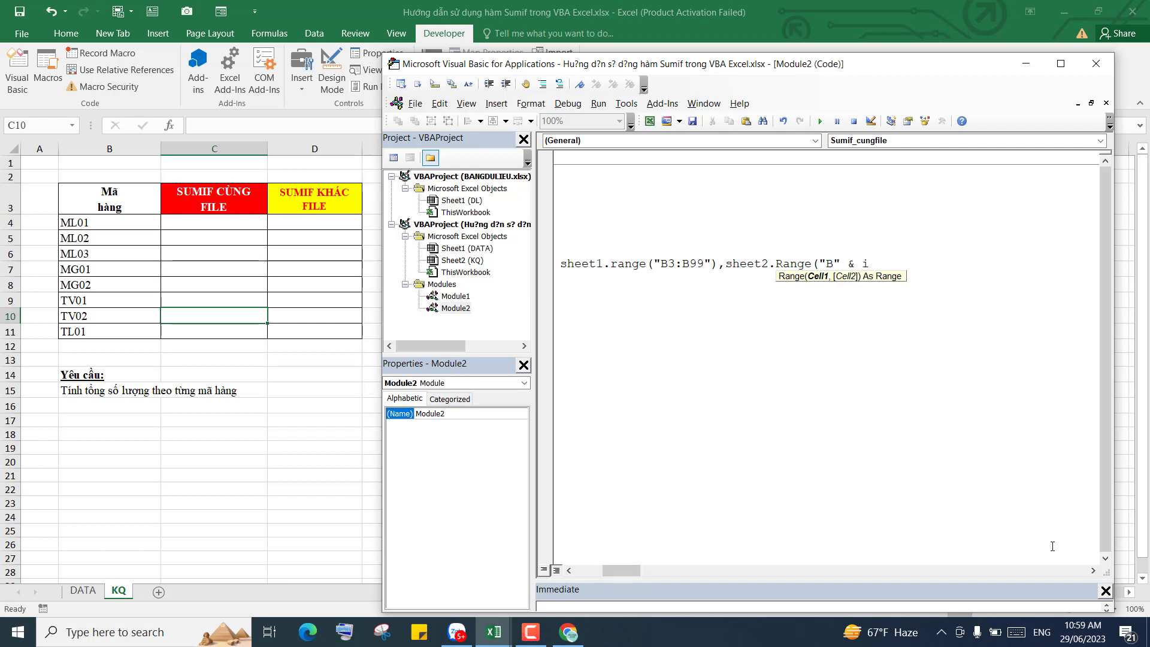
type("),")
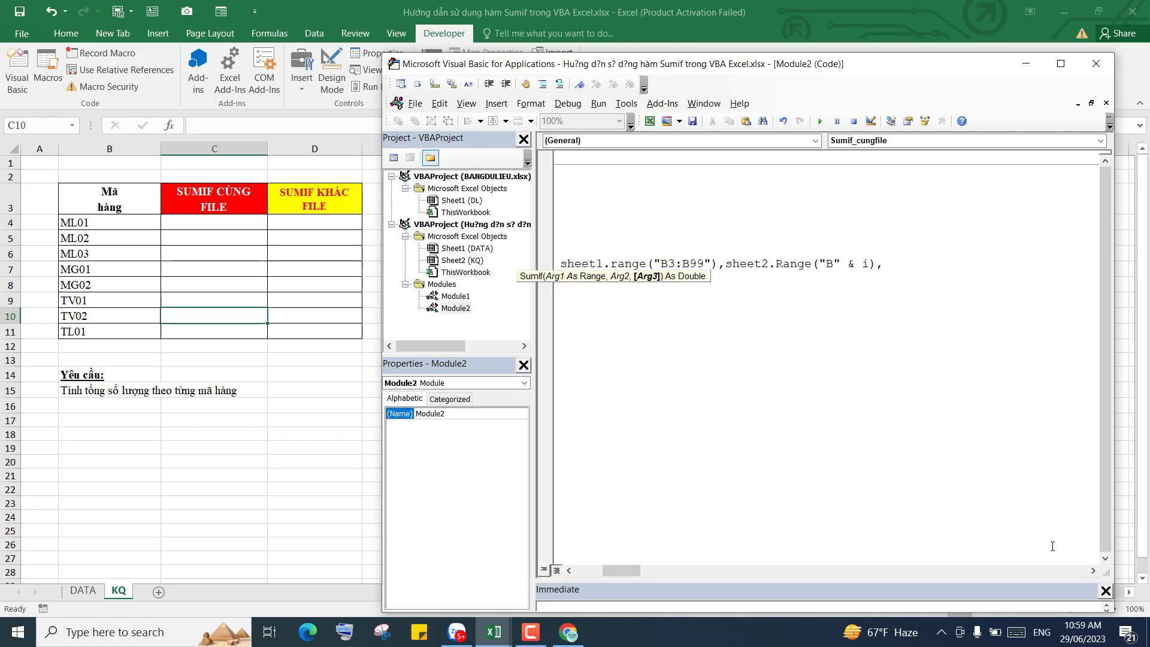
type("sheet")
type("1.")
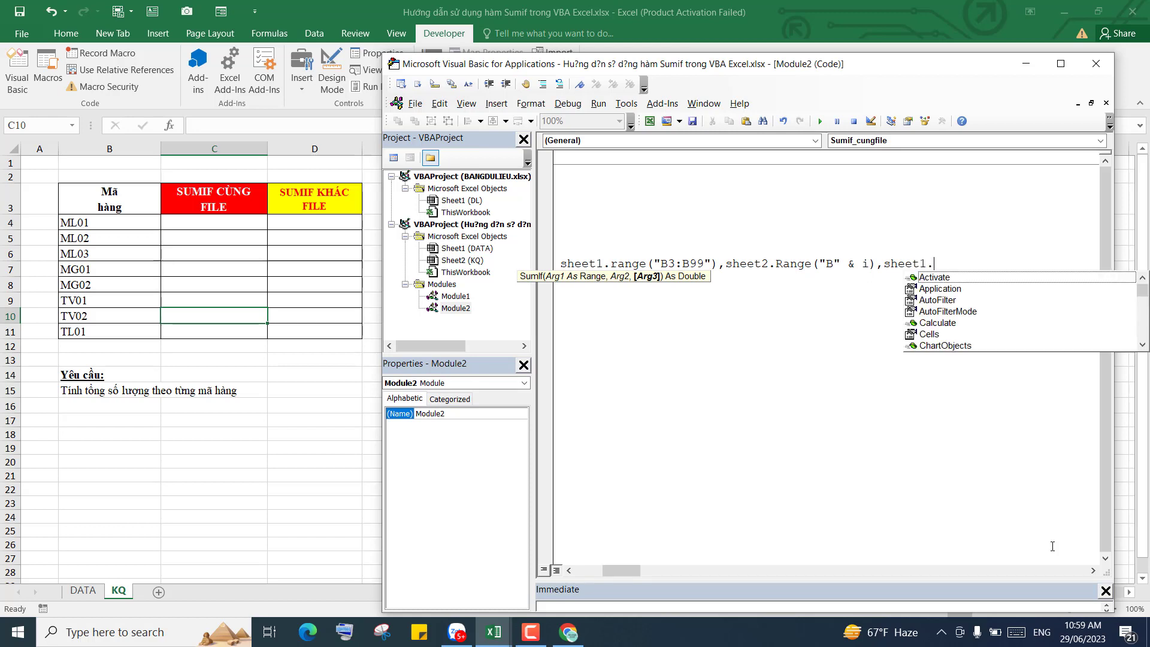
type("Rang")
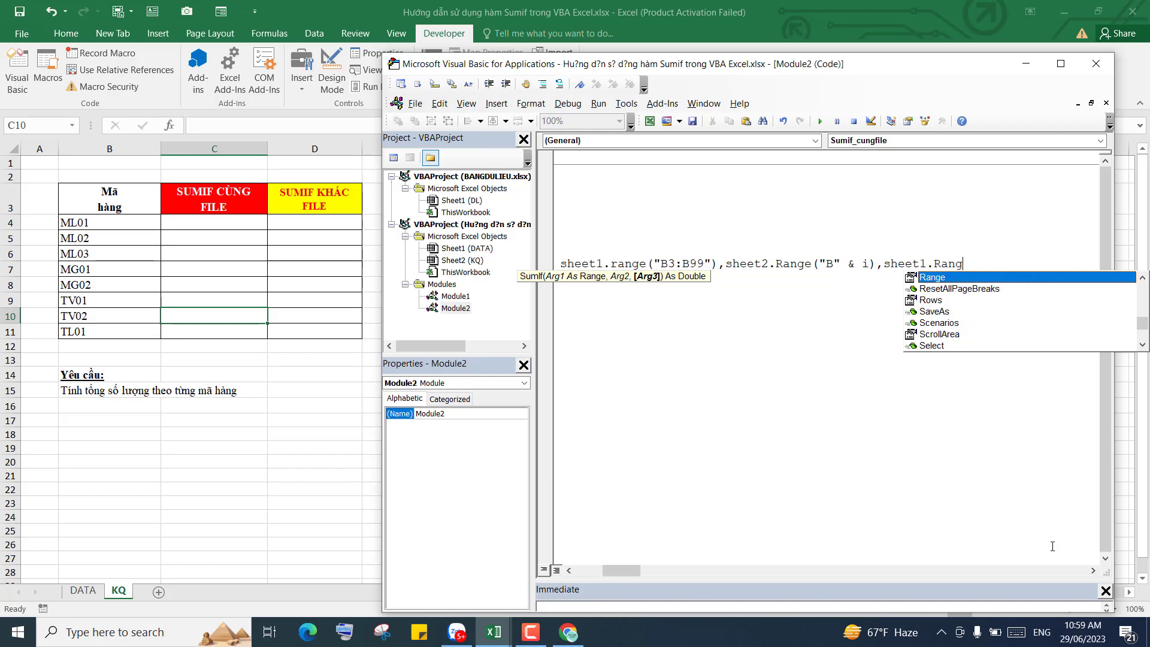
type("e(")
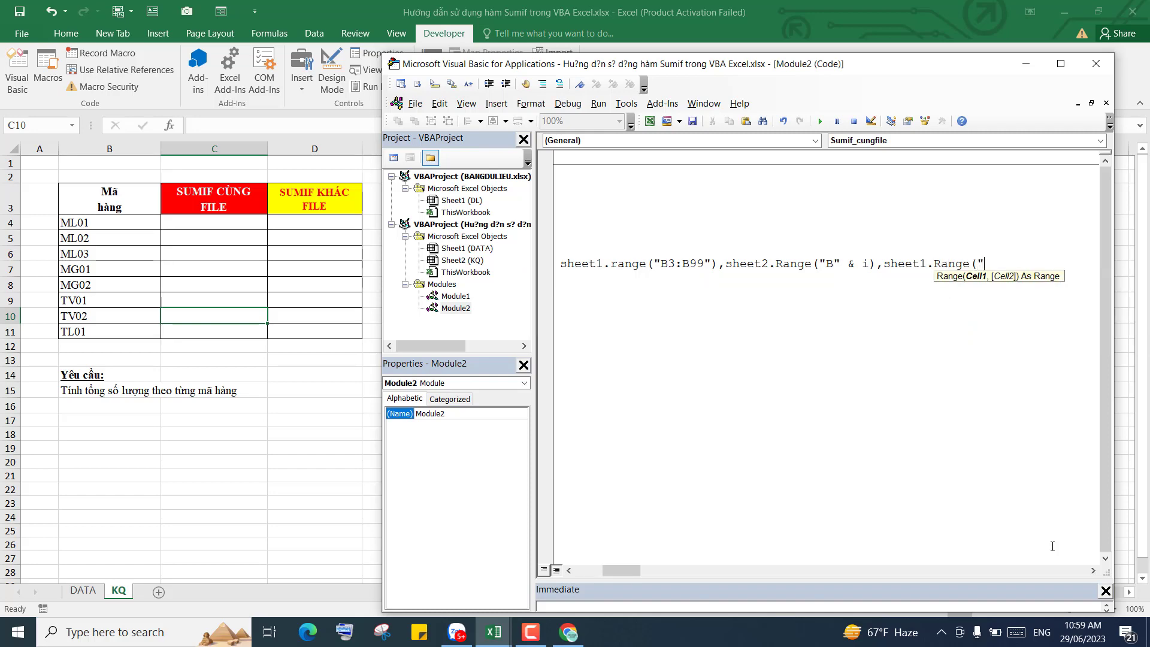
Step: Inspect the DATA sheet's Số lượng quantity column starting at D3
left_click(93, 591)
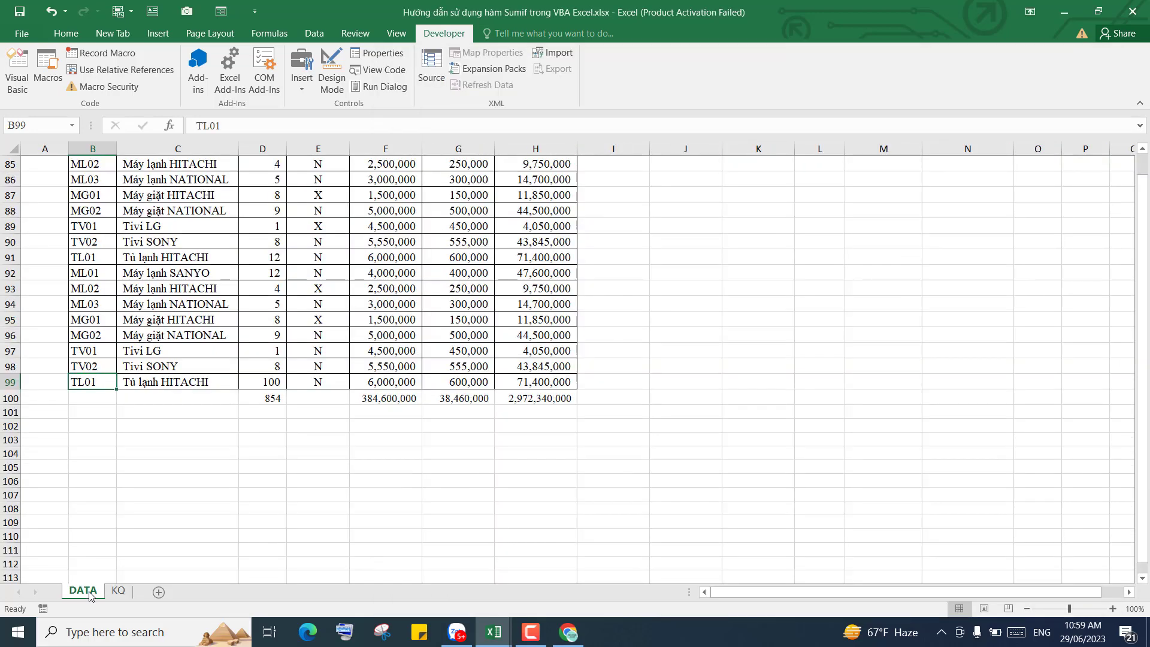
scroll(458, 267, "up", 12)
scroll(458, 266, "up", 11)
scroll(458, 267, "up", 5)
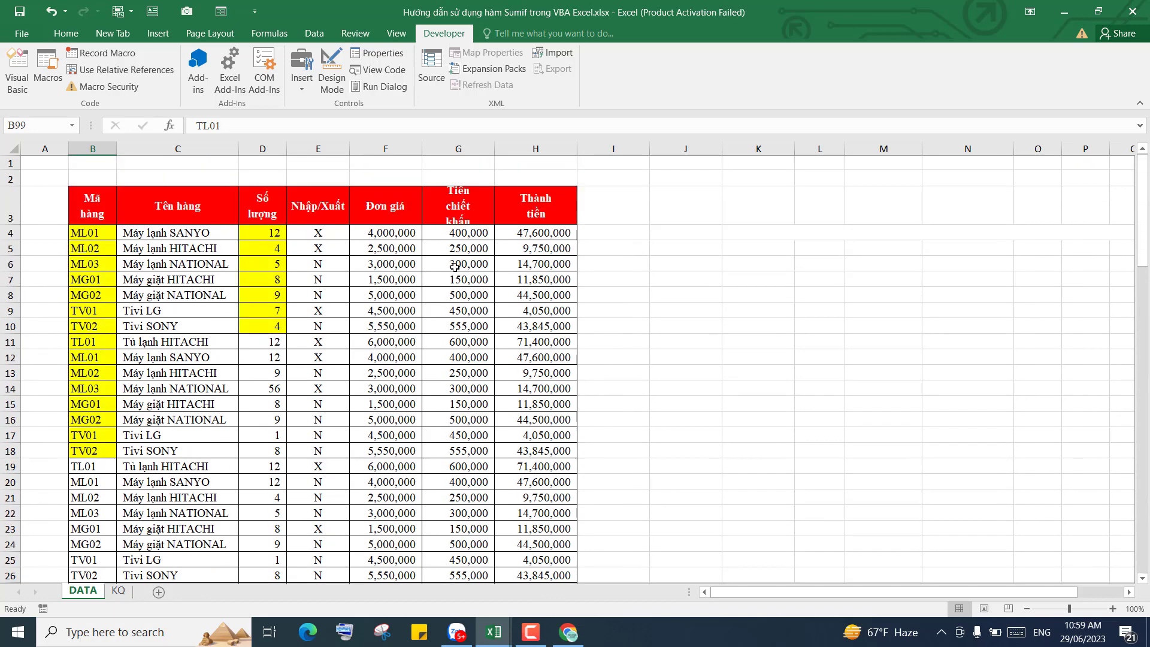
left_click(267, 208)
scroll(282, 260, "down", 8)
scroll(282, 275, "down", 12)
scroll(283, 287, "up", 2)
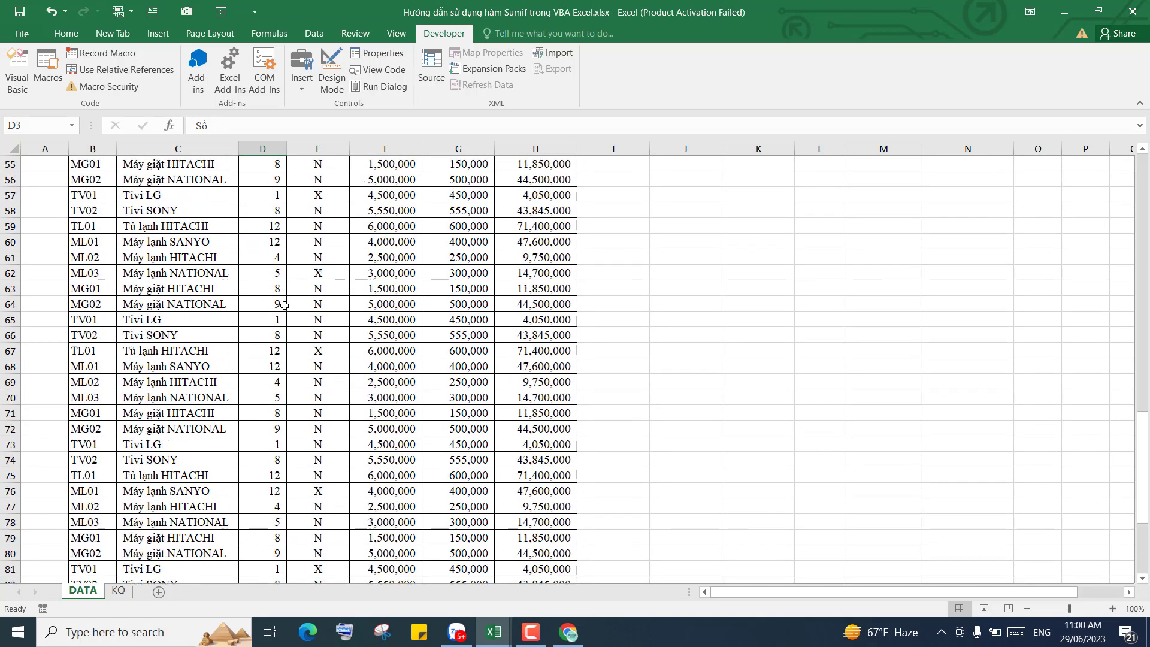
scroll(284, 306, "up", 12)
scroll(284, 305, "up", 6)
Step: Compare the Mã hàng header B3 with the Số lượng header D3, then return to the macro editor
left_click(95, 210)
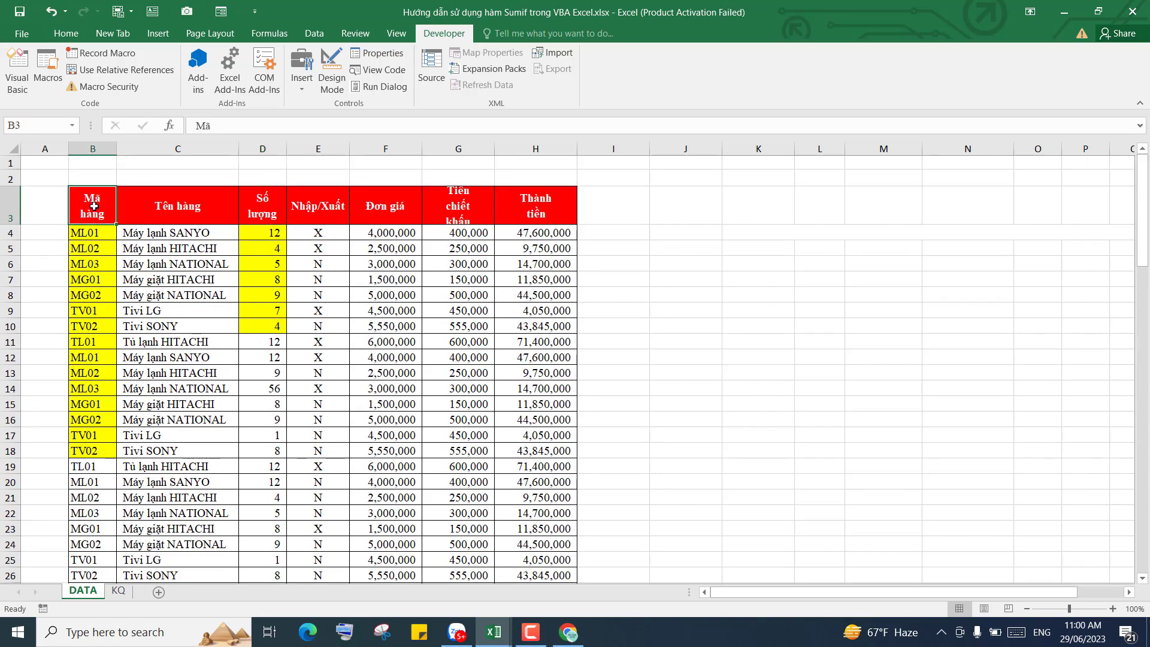
left_click(272, 205)
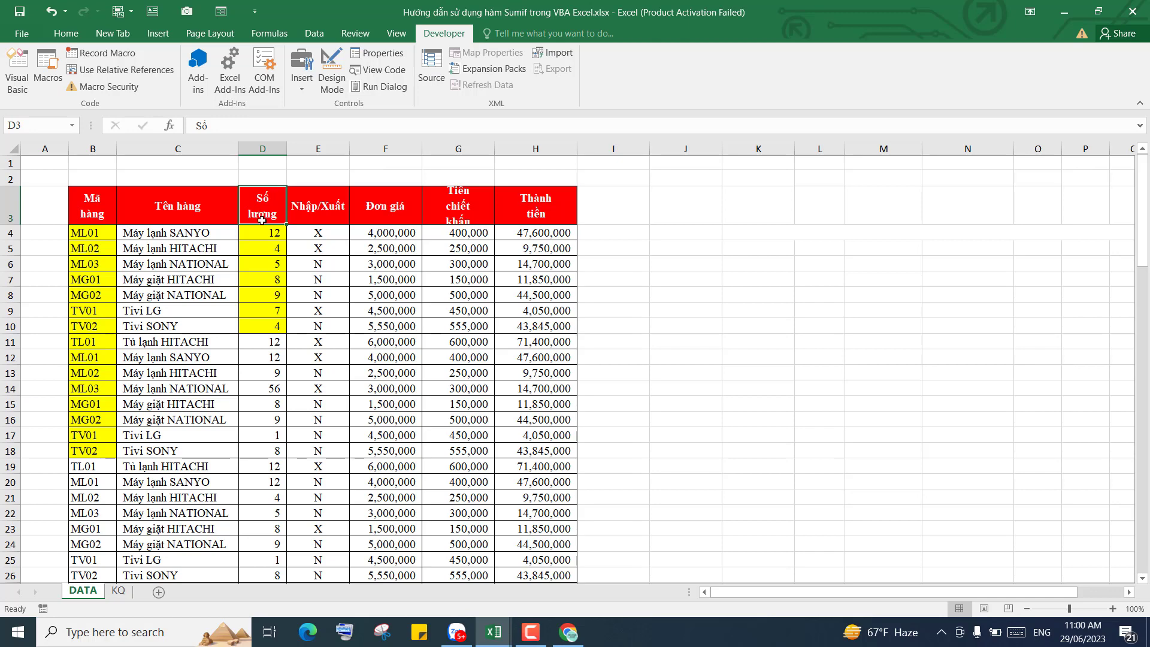
scroll(261, 221, "down", 8)
scroll(262, 221, "up", 7)
scroll(262, 220, "up", 1)
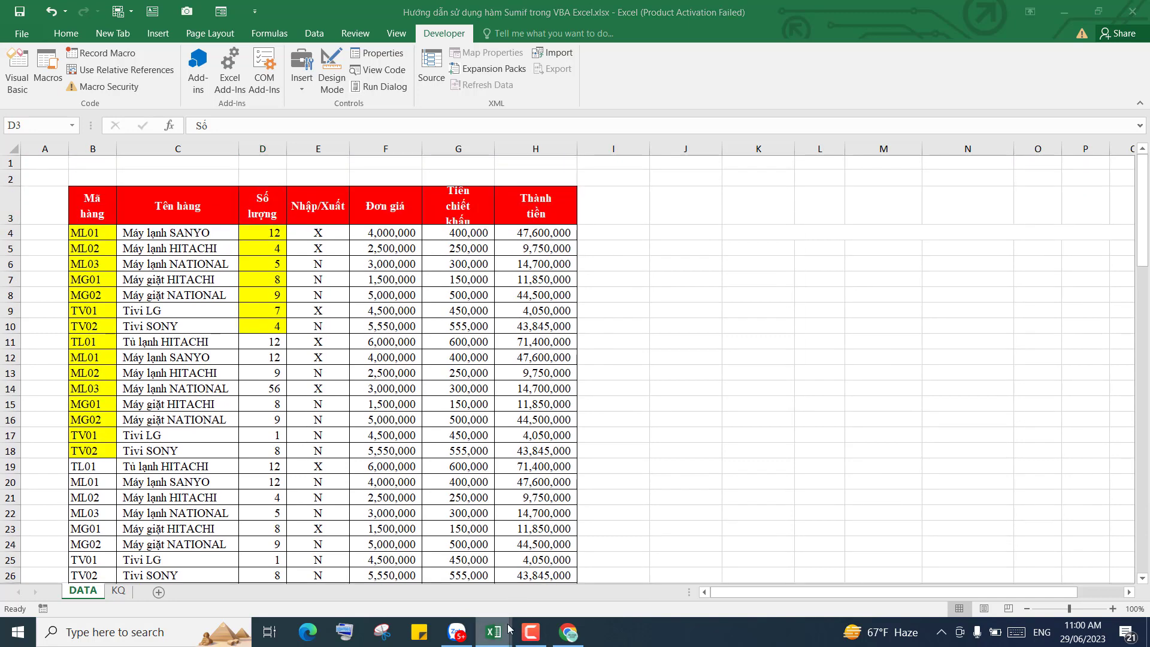
left_click(646, 572)
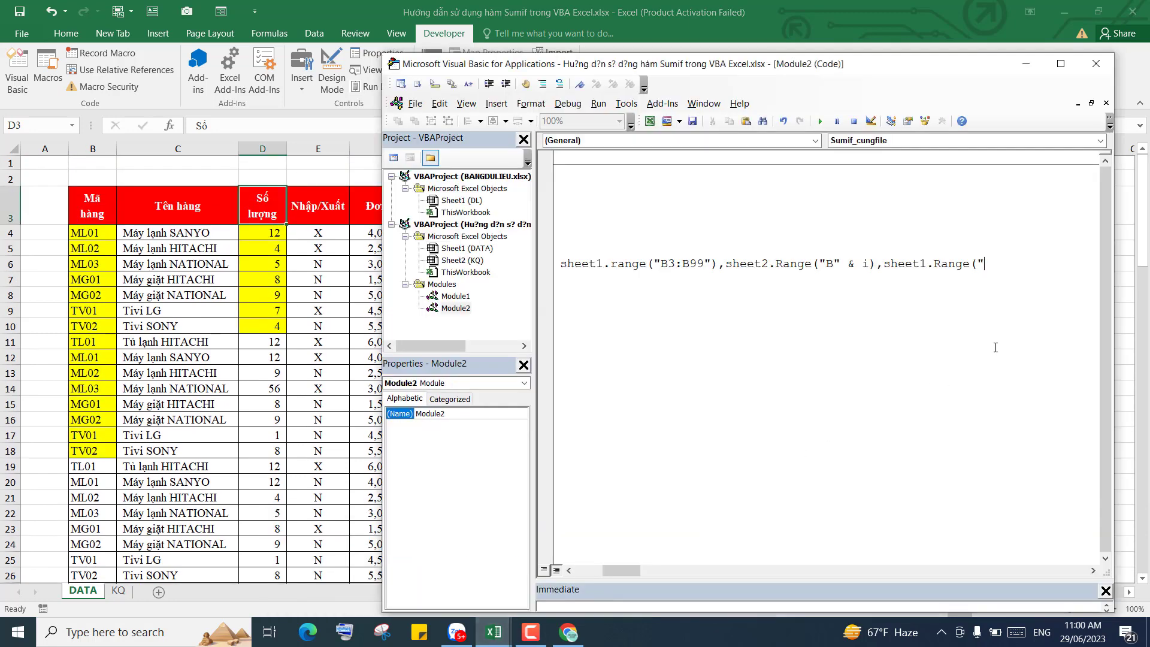
Step: Close the SumIf with sum range D3:D99 and review the finished line in the maximized editor
type("D3:D")
type("99\"")
type(")")
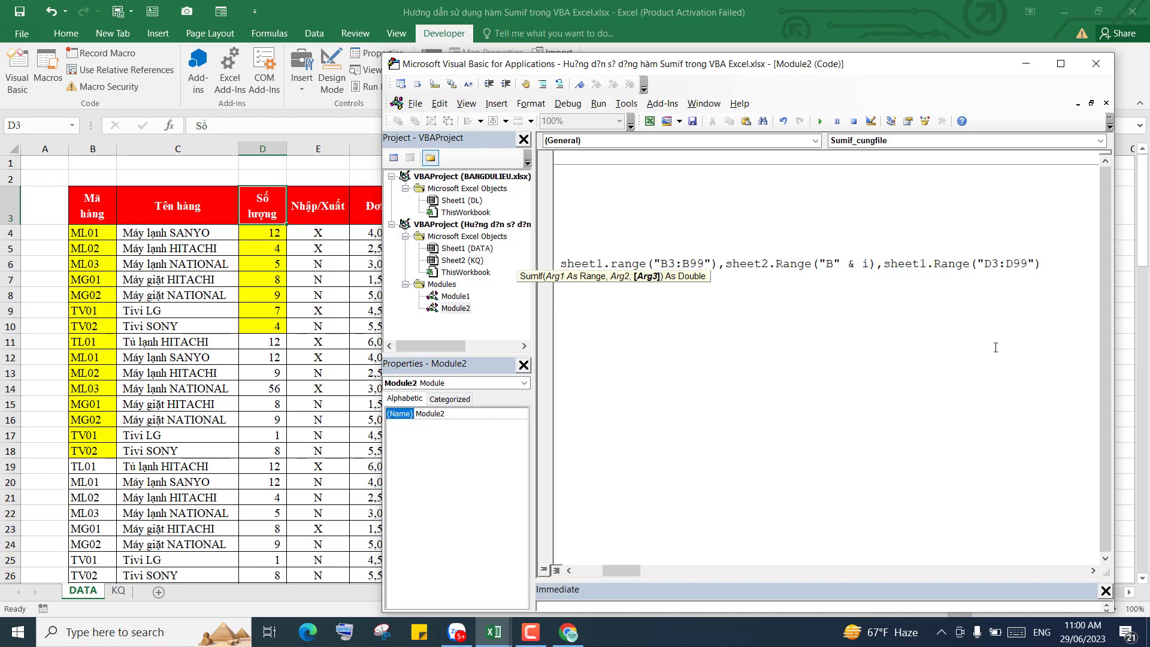
type(")")
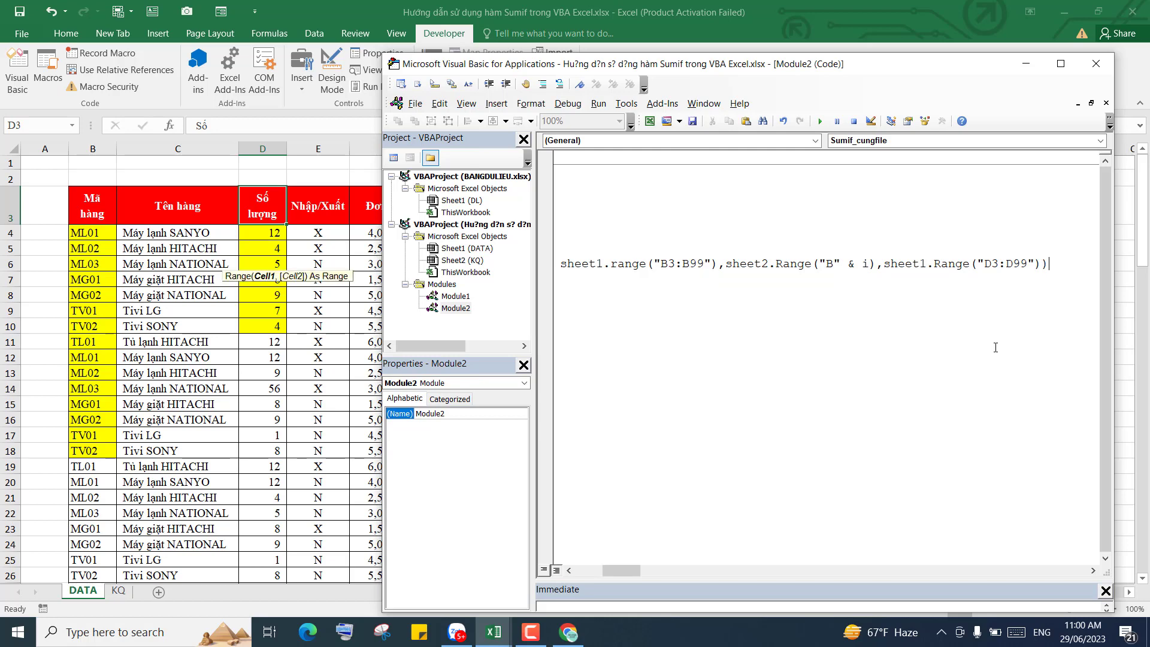
left_click(889, 331)
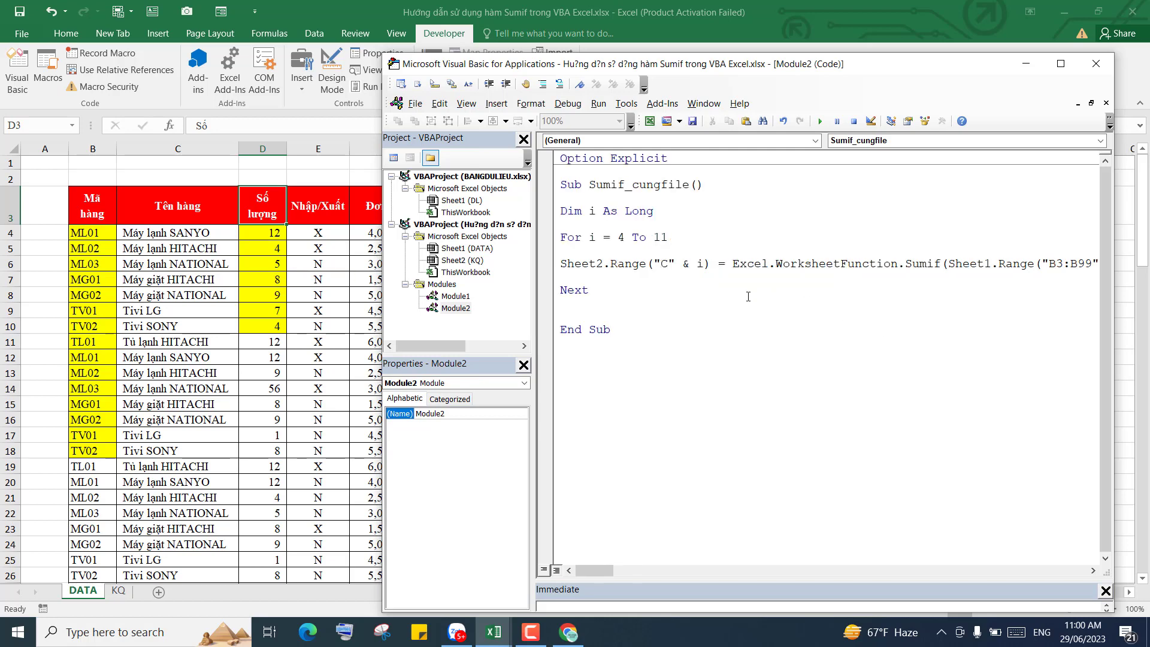
left_click(1060, 64)
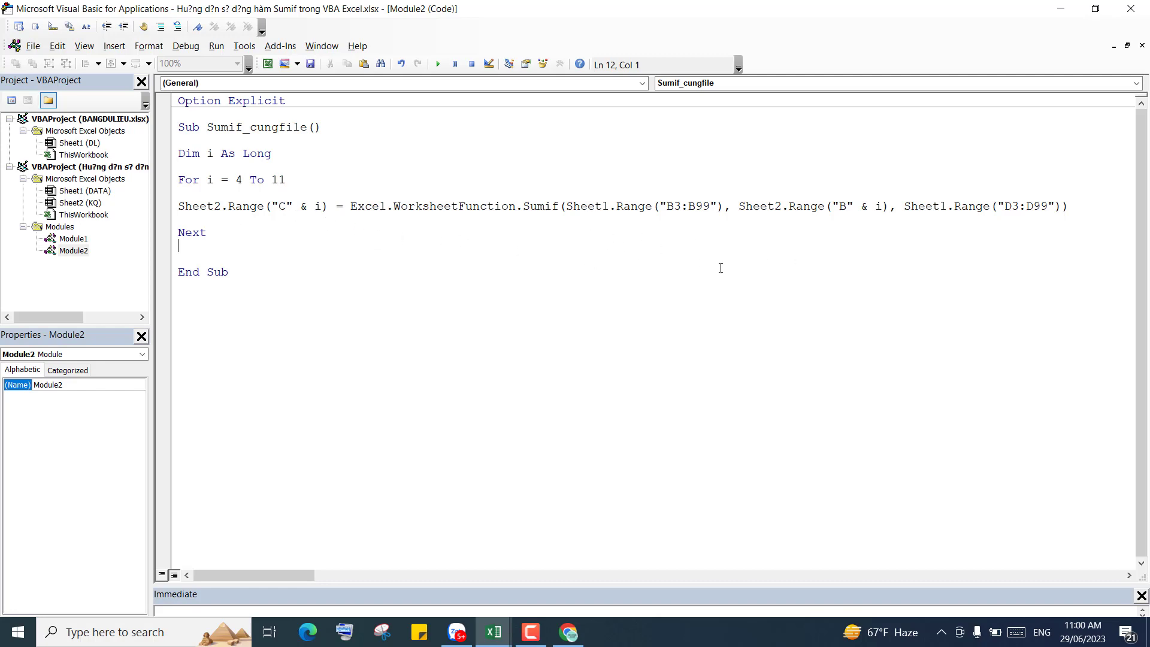
left_click(1095, 8)
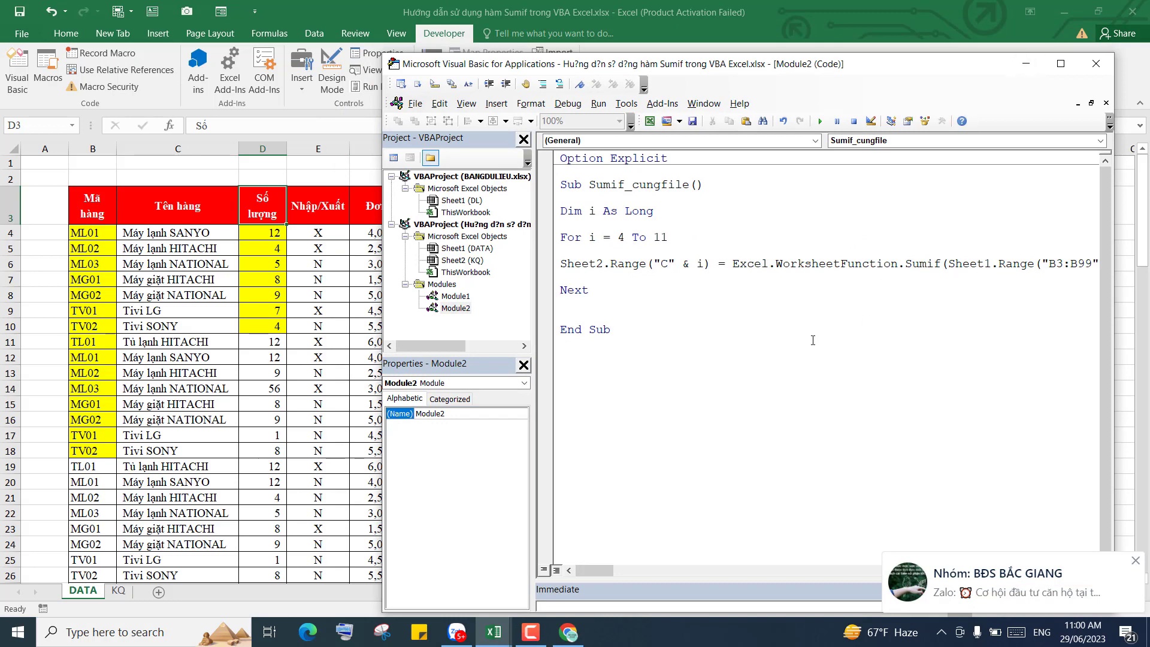
Step: Run Sumif_cungfile, filling KQ cells C4:C11 with 144, 53, 111, 96, 108, 18, 92, 232
left_click(118, 591)
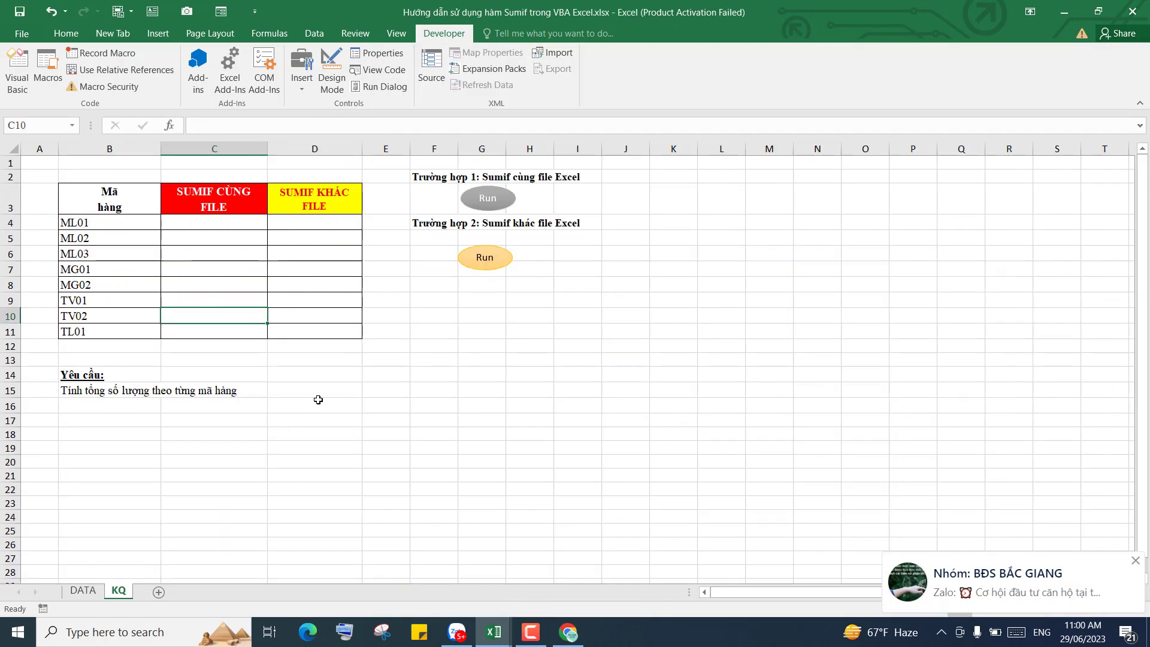
left_click(465, 357)
left_click(223, 242)
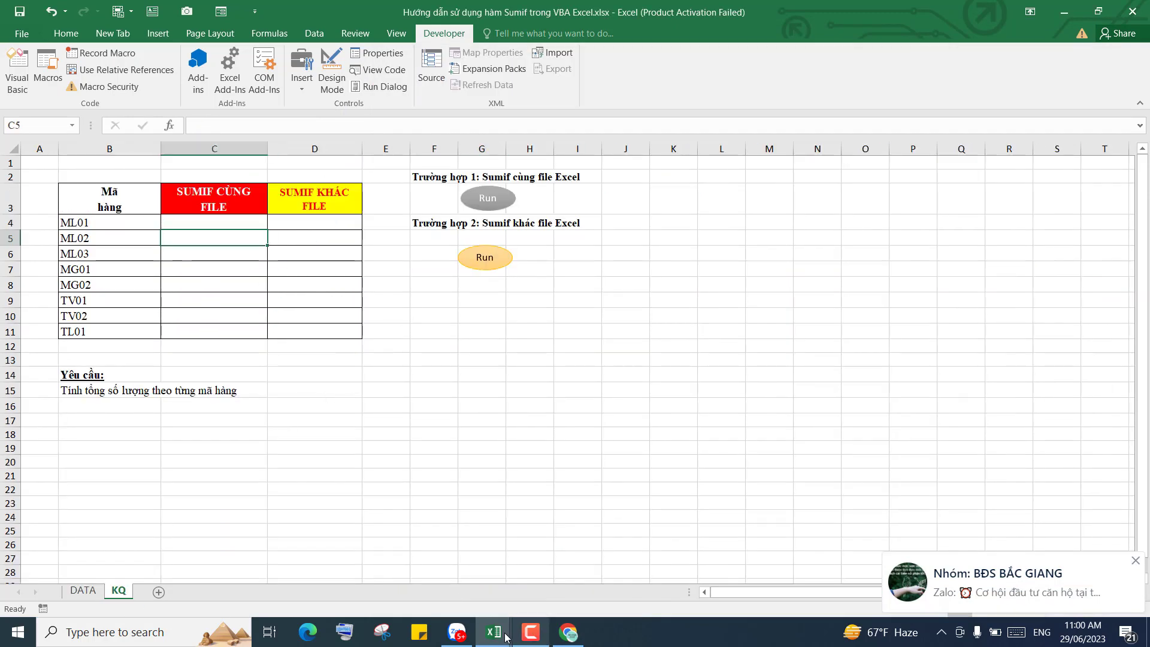
mouse_move(493, 632)
left_click(668, 569)
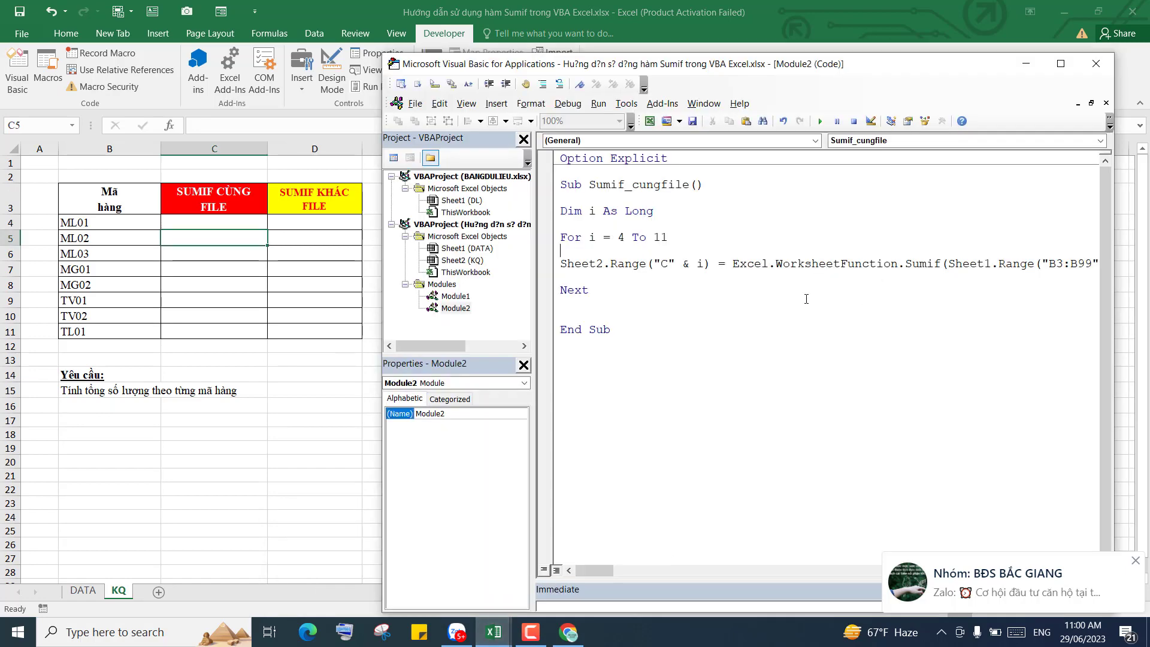
left_click(744, 226)
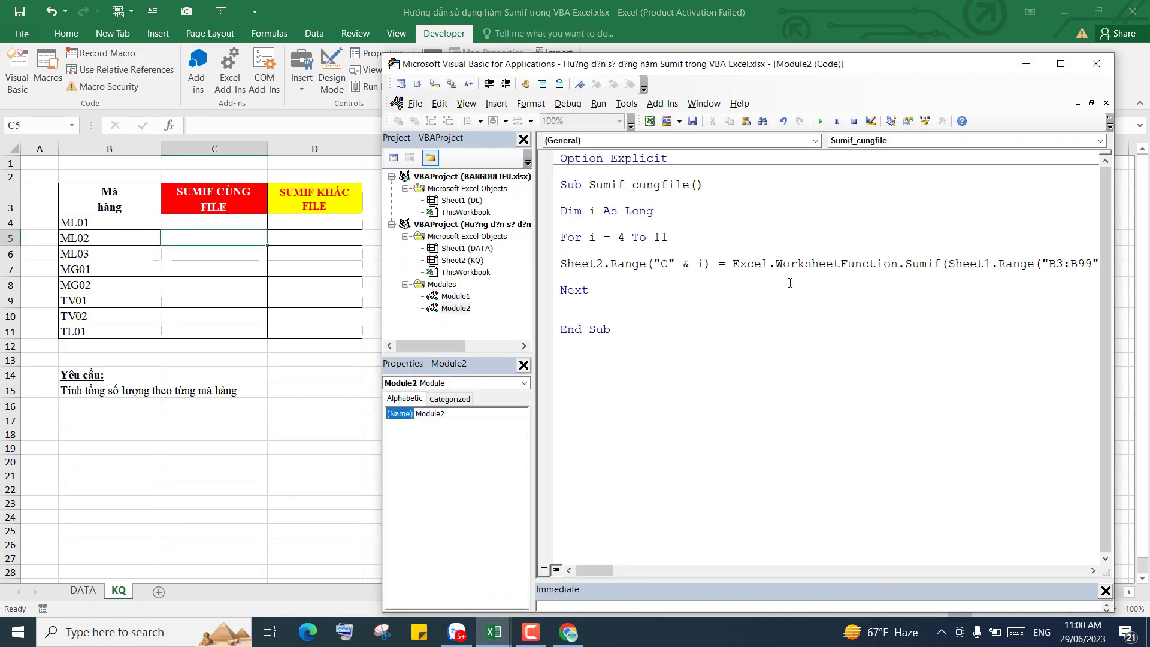
left_click(678, 250)
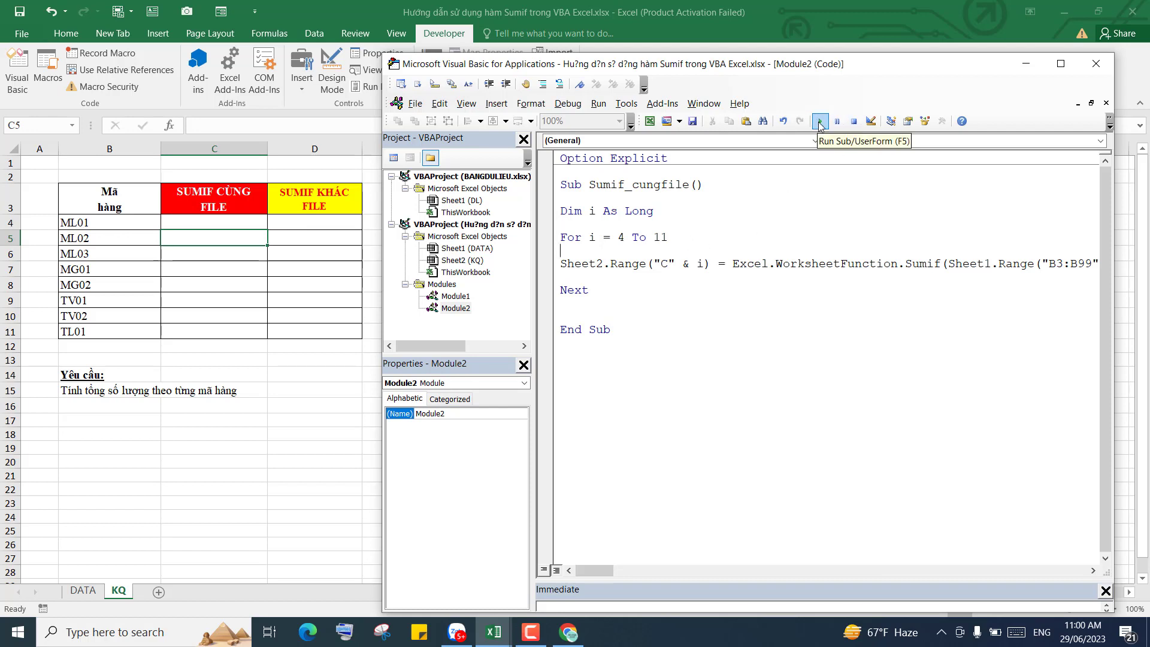
left_click(820, 122)
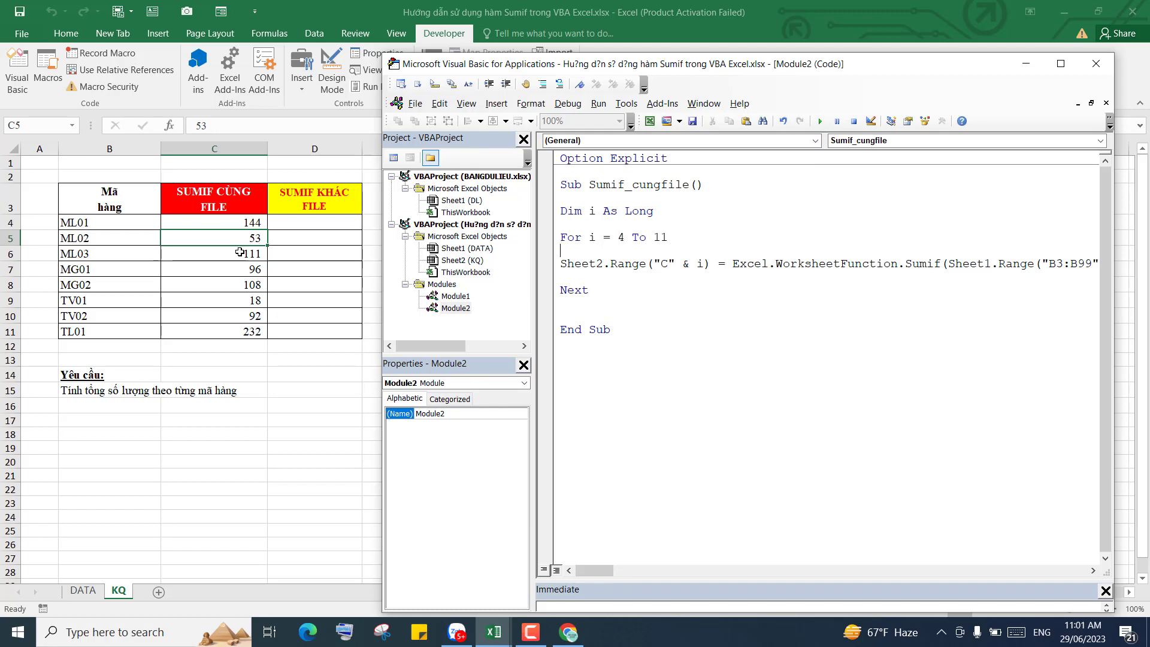
left_click(732, 349)
key("Return")
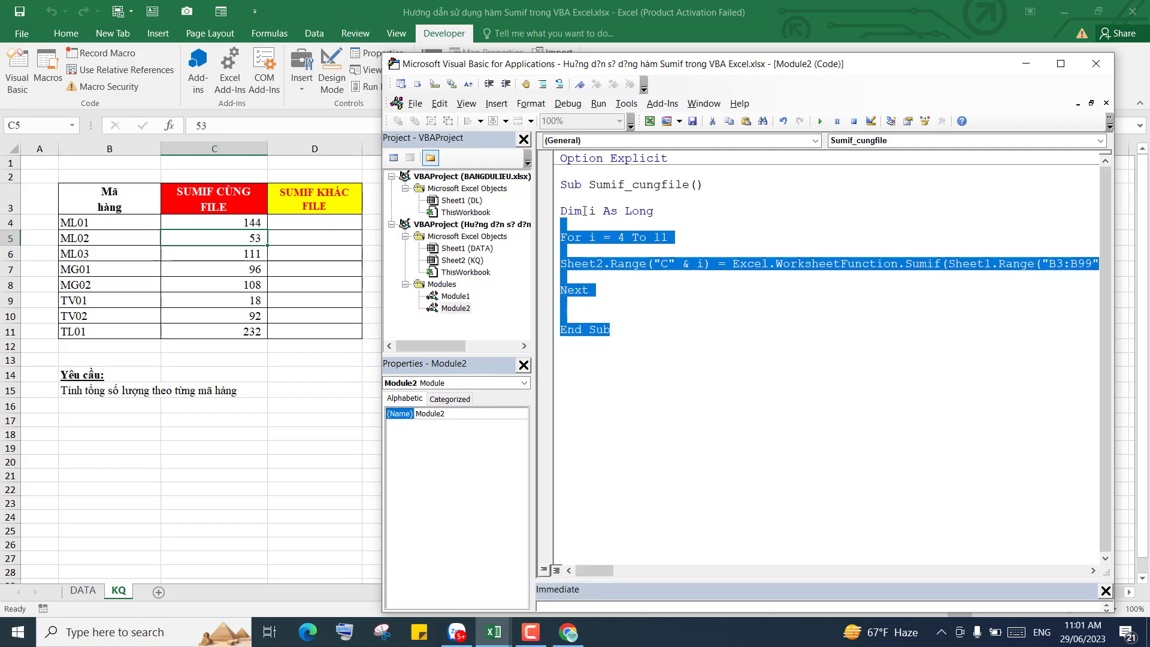
Step: Duplicate the Sumif_cungfile procedure below its End Sub
left_click_drag(622, 328, 560, 184)
right_click(604, 217)
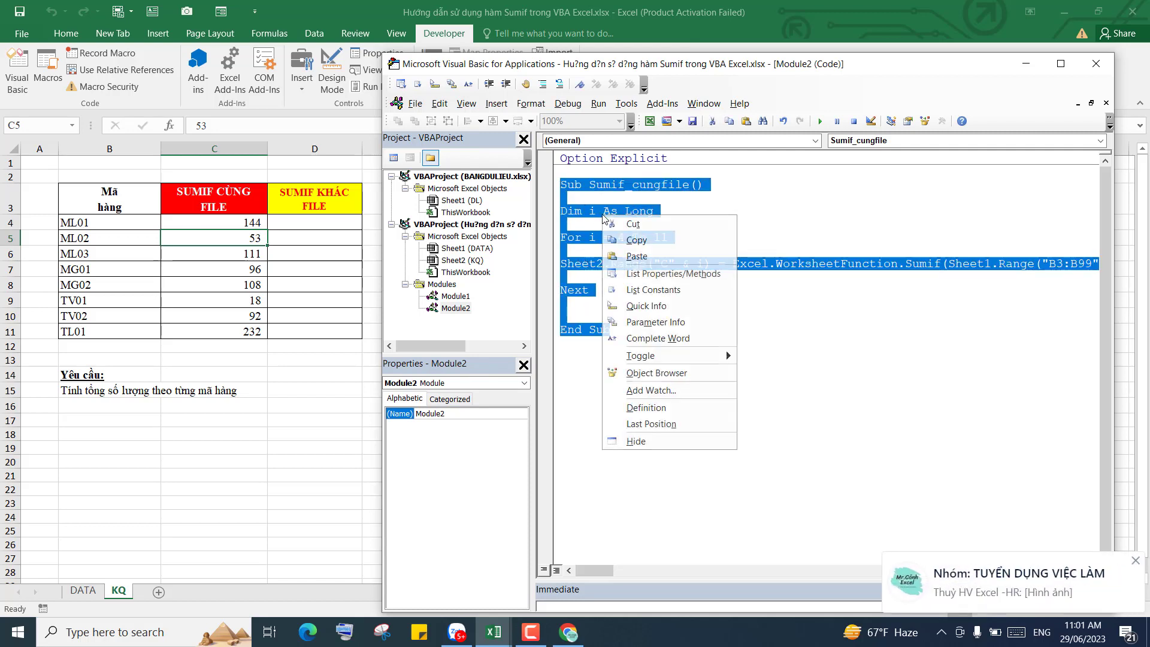
left_click(634, 240)
left_click(589, 361)
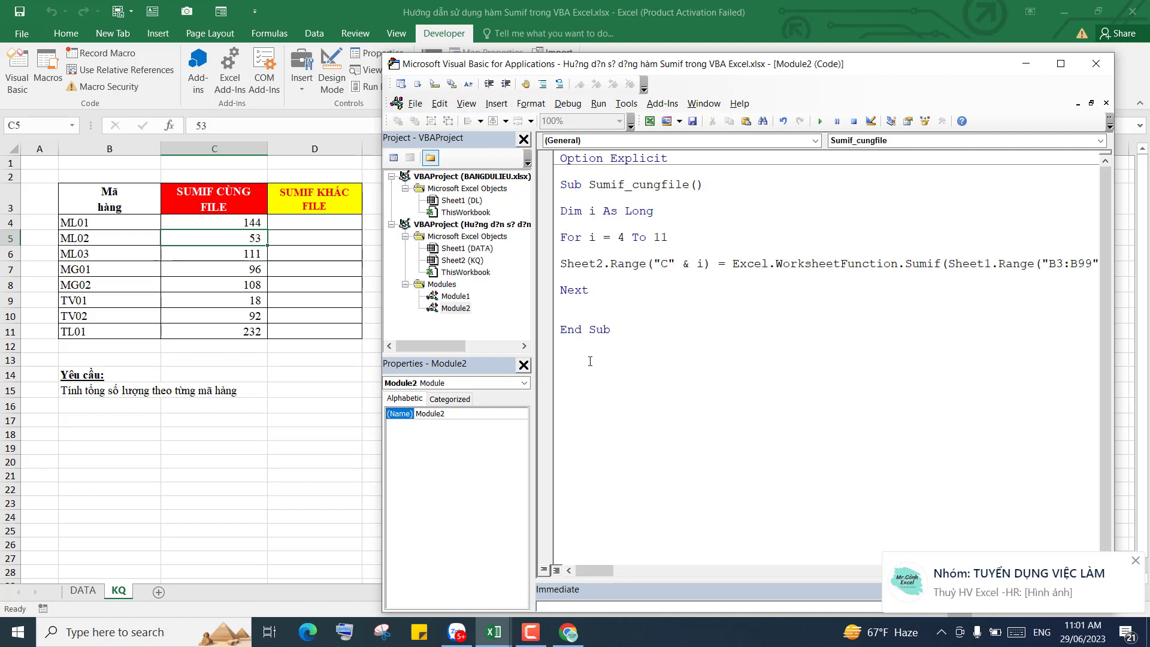
key("ctrl+v")
left_click(748, 397)
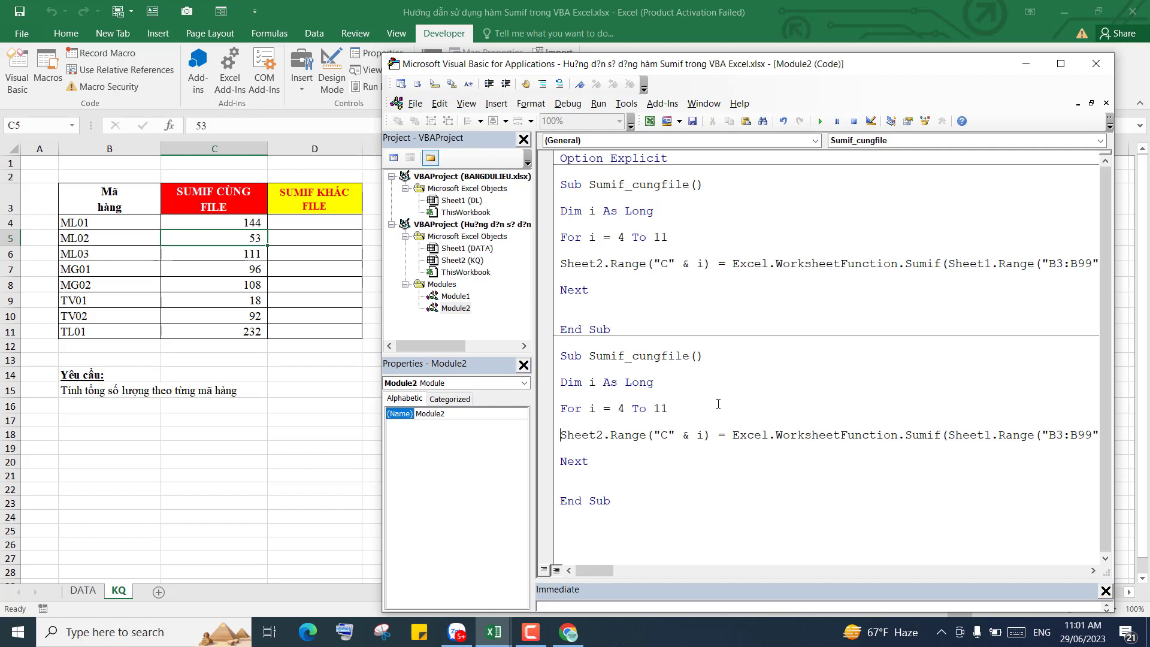
Step: Remove the Dim, For and Next lines from the copied procedure
left_click_drag(668, 408, 558, 379)
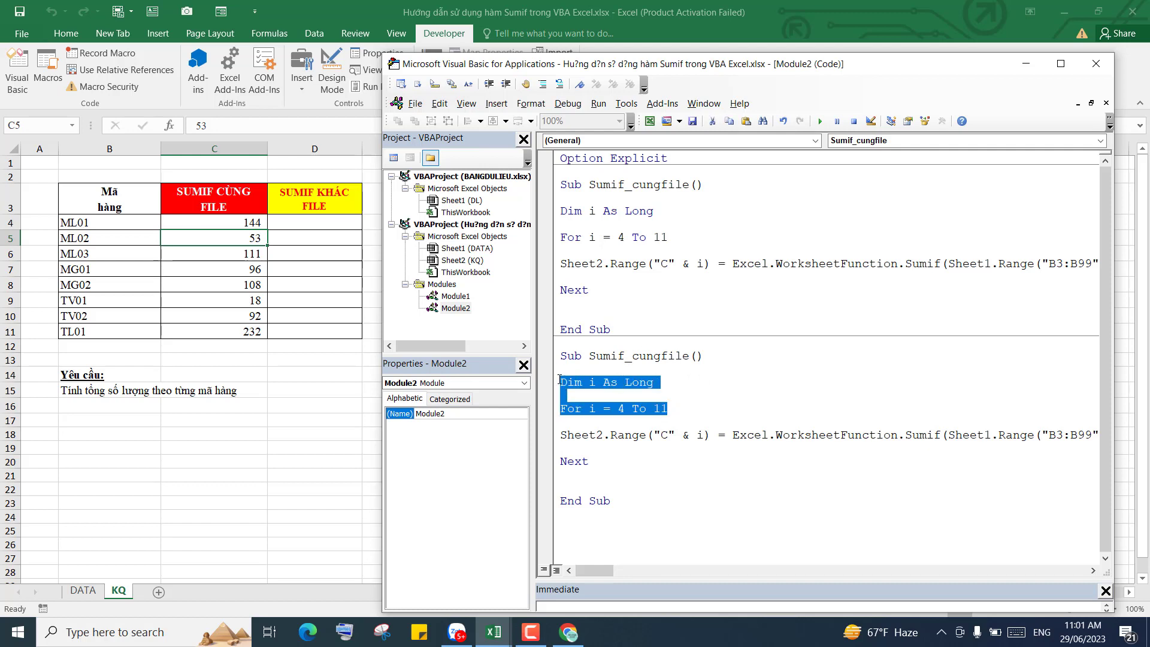
key("Delete")
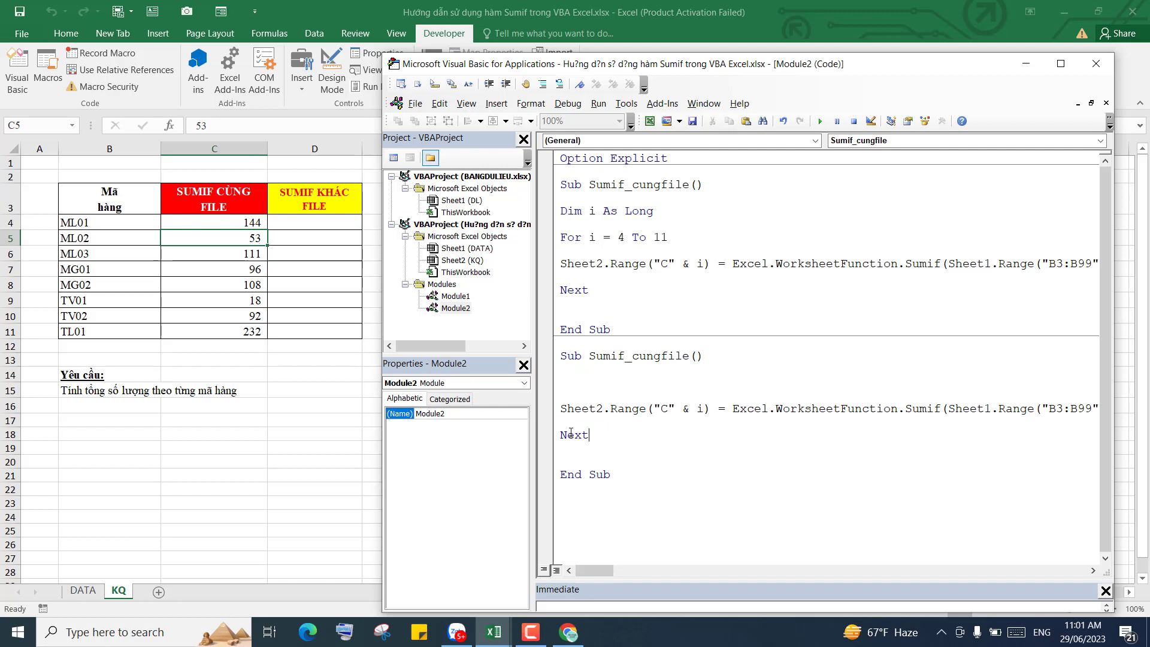
double_click(571, 433)
key("Delete")
Step: Rename the copied procedure to Sumif_khacfileexcel
key("BackSpace")
key("BackSpace")
key("BackSpace")
key("BackSpace")
type("khc")
type("a")
left_click(690, 356)
type("excel")
left_click(699, 417)
left_click(686, 438)
Step: Select cell D4 on the KQ sheet and glance at the BANGDULIEU.xlsx workbook
left_click(323, 402)
left_click(331, 226)
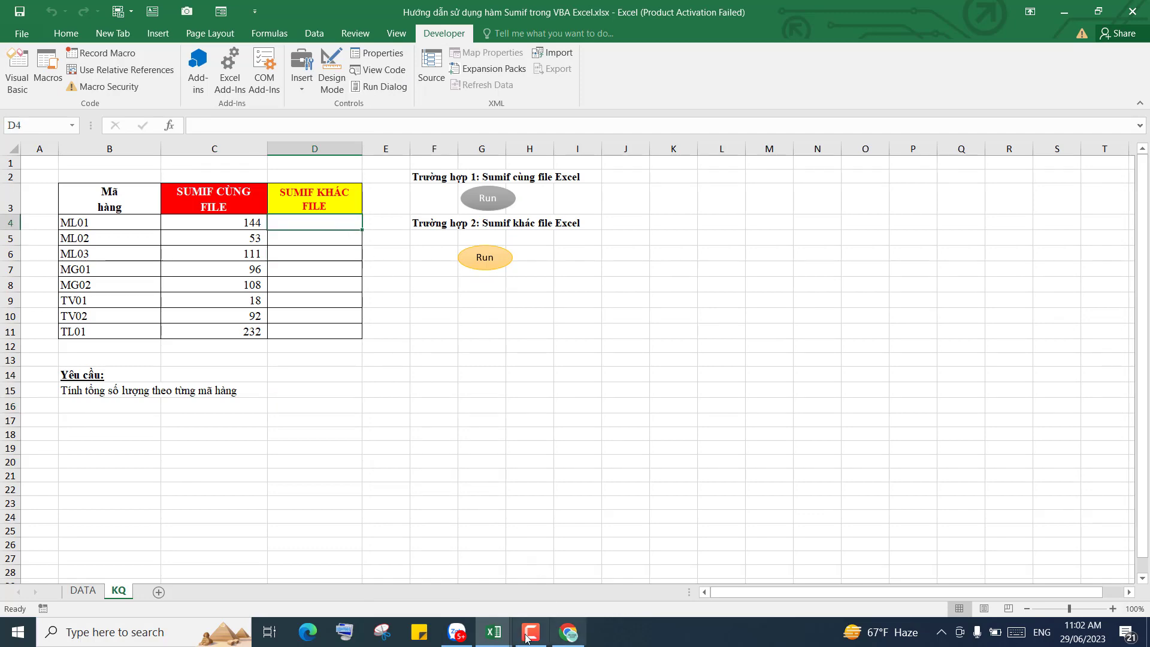
left_click(493, 631)
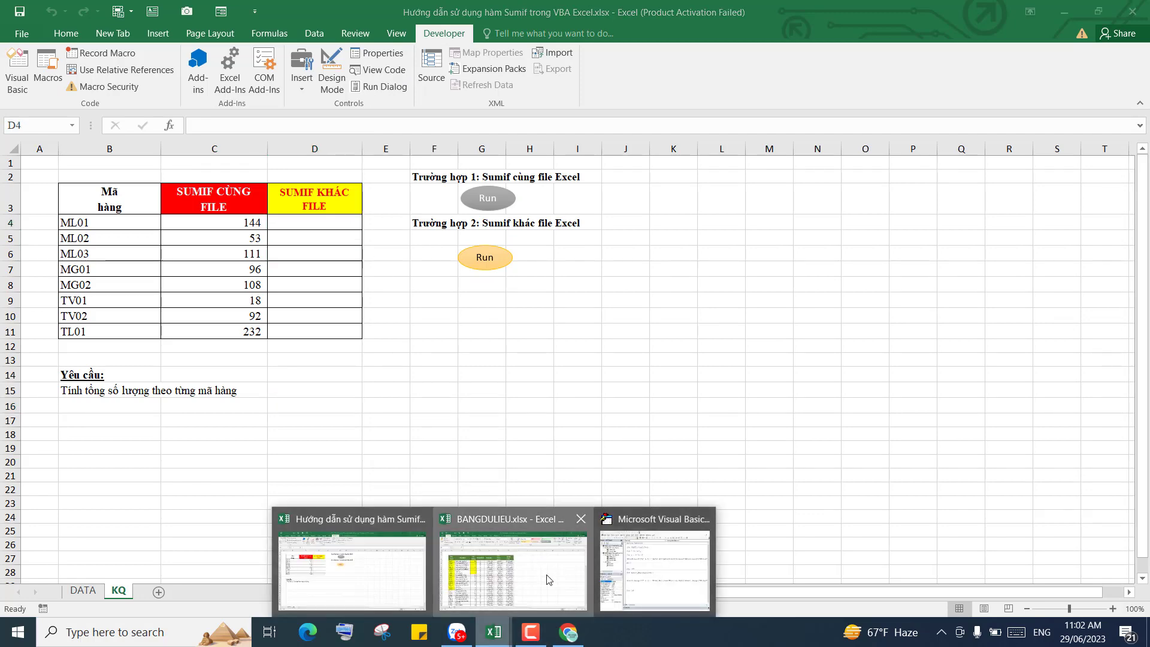
left_click(550, 581)
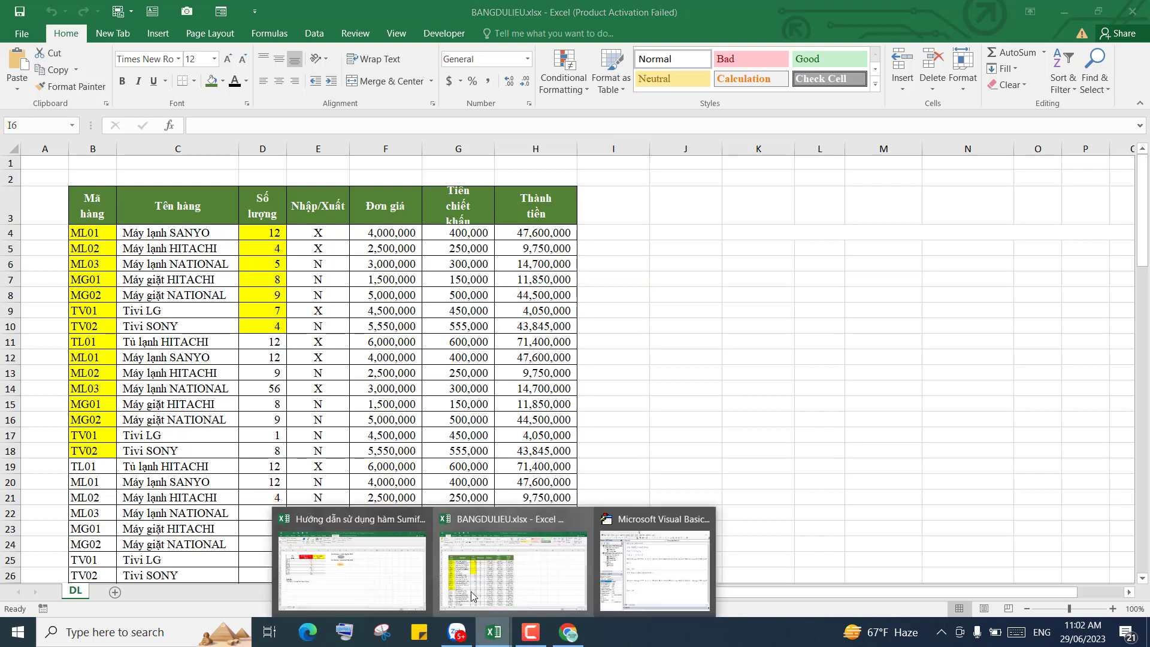
left_click(341, 569)
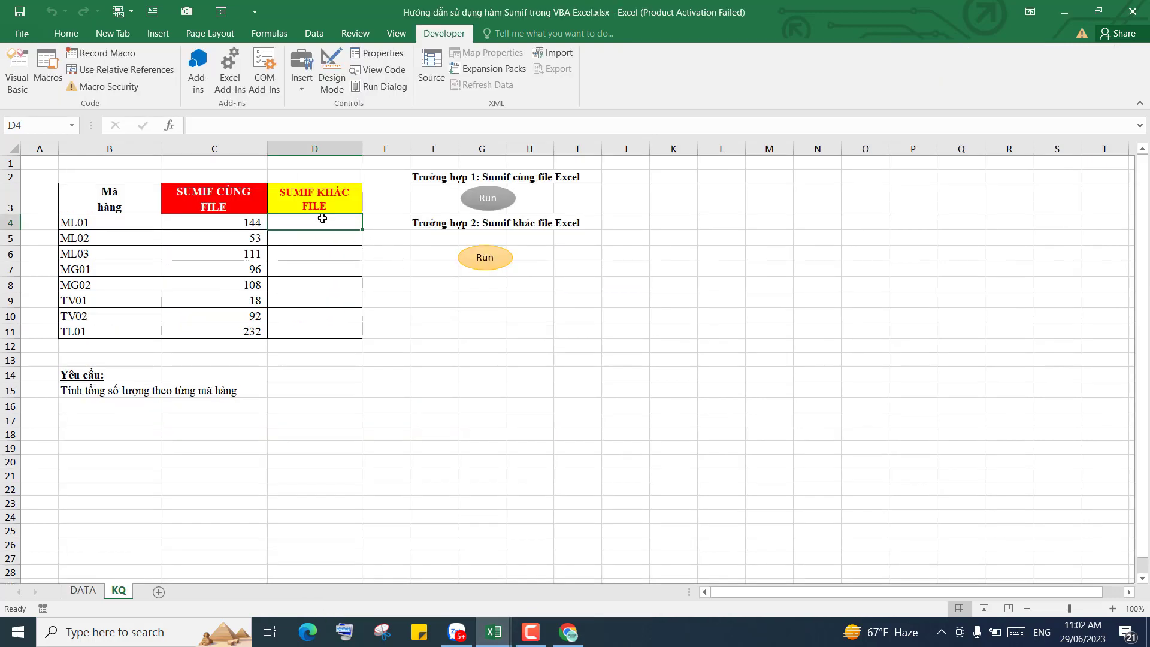
Step: Start a SUMIF in D4 with range [BANGDULIEU.xlsx]DL!$B$3:$B$99
type("=")
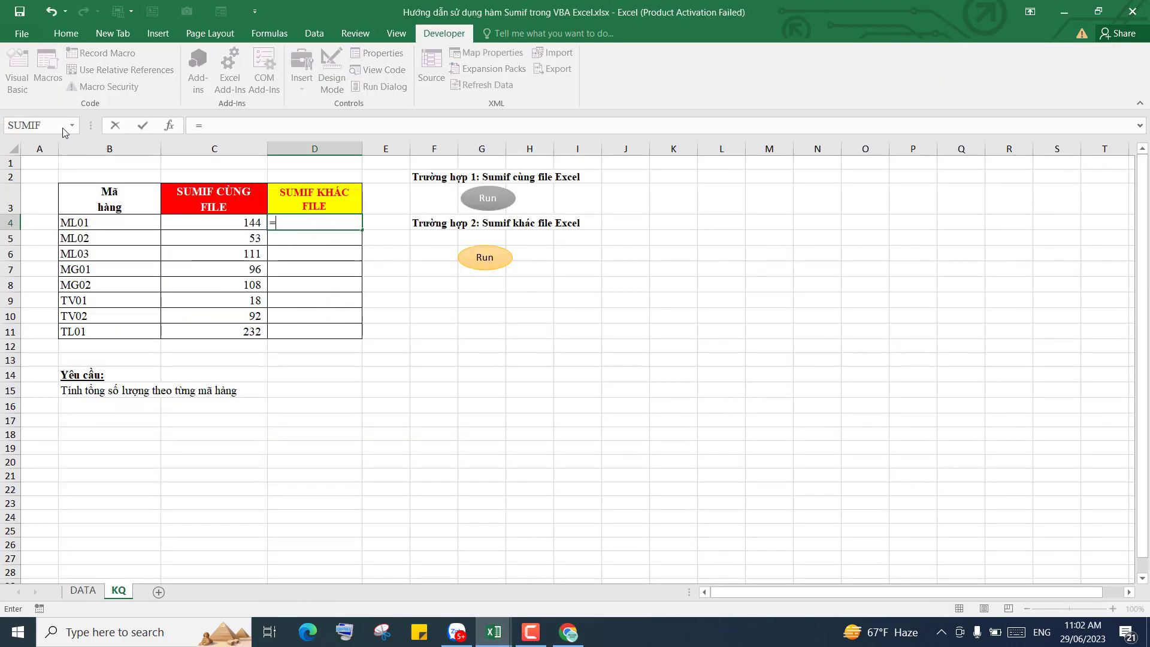
left_click(72, 125)
left_click(46, 143)
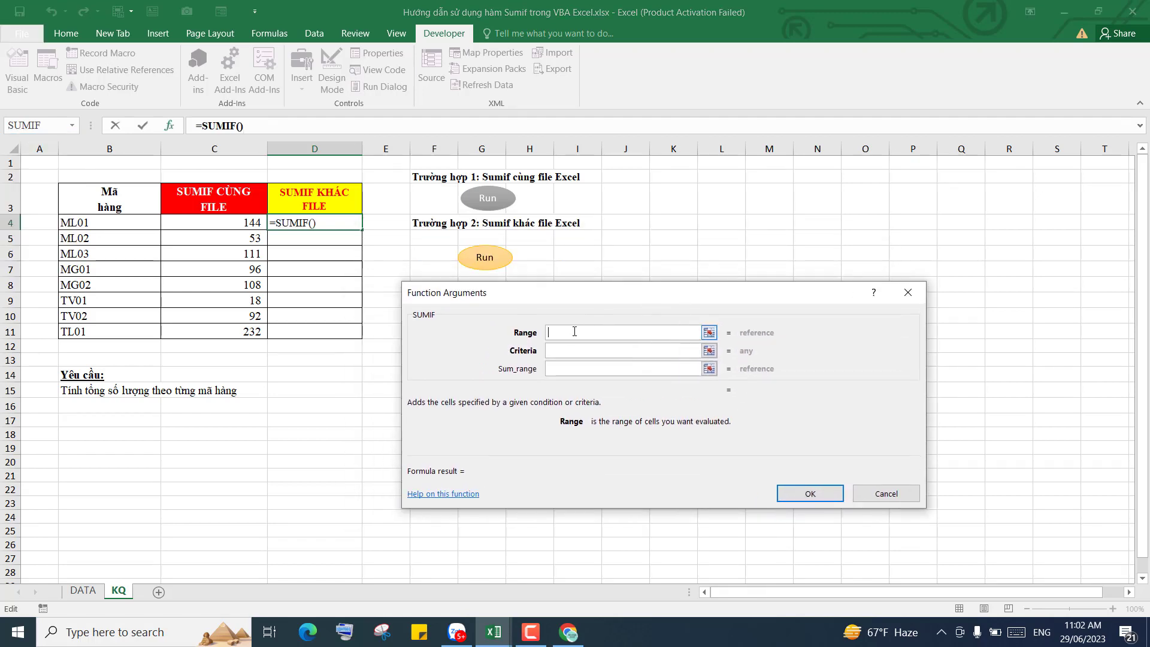
left_click(494, 637)
left_click(557, 518)
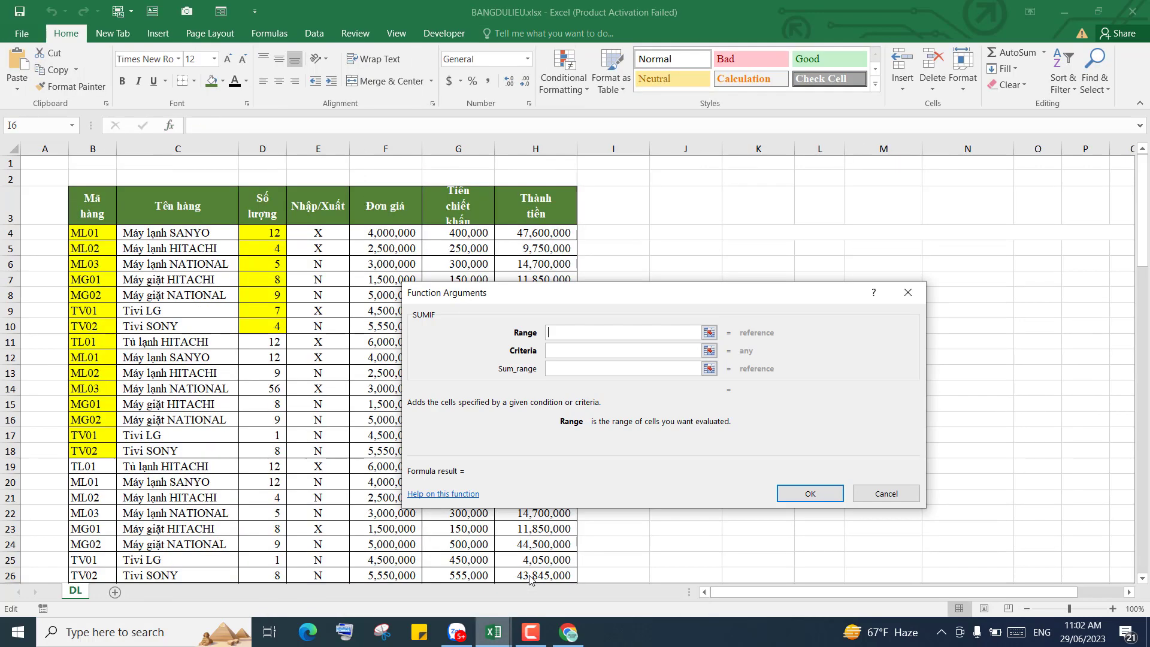
left_click_drag(93, 196, 90, 257)
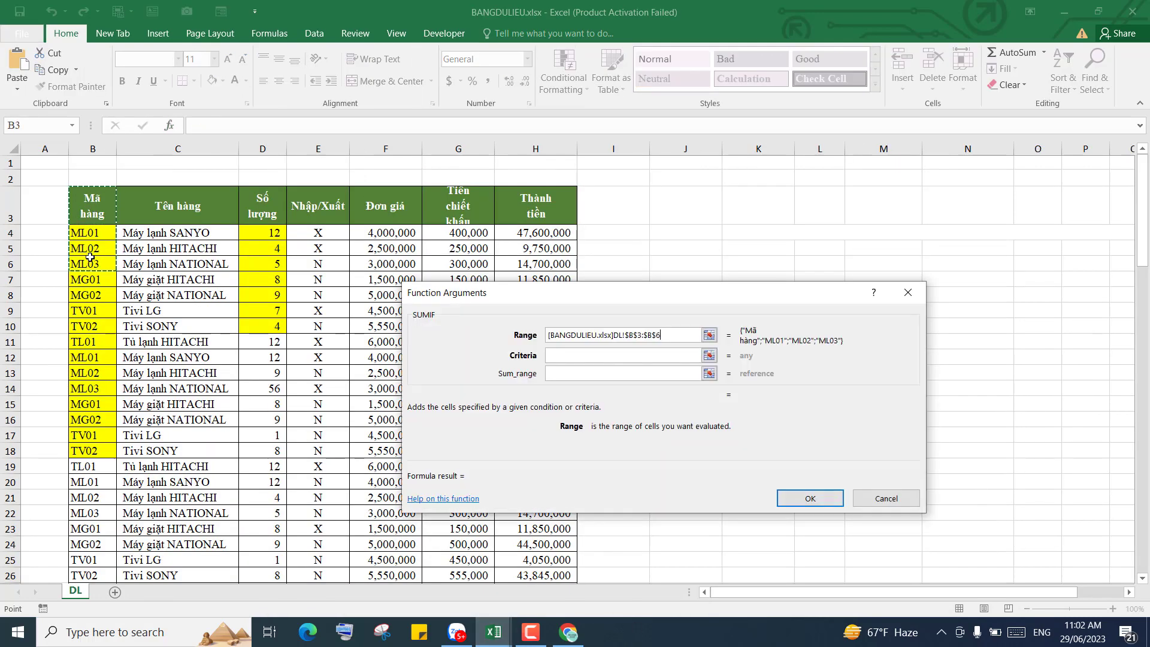
key("ctrl+shift+Down")
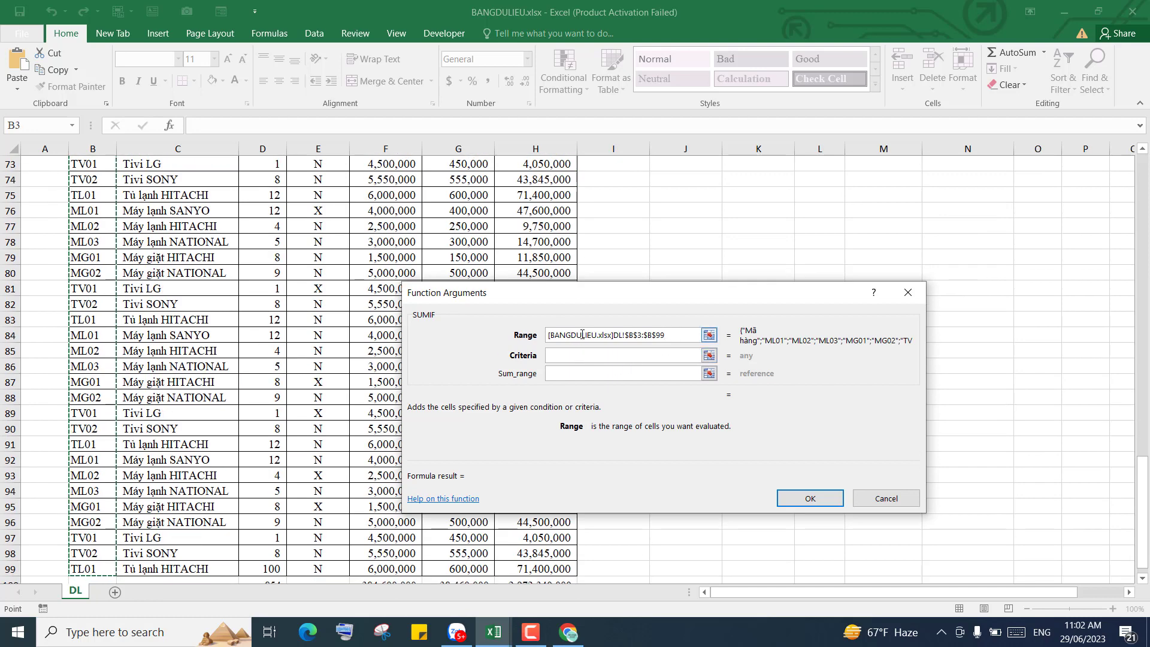
left_click(616, 358)
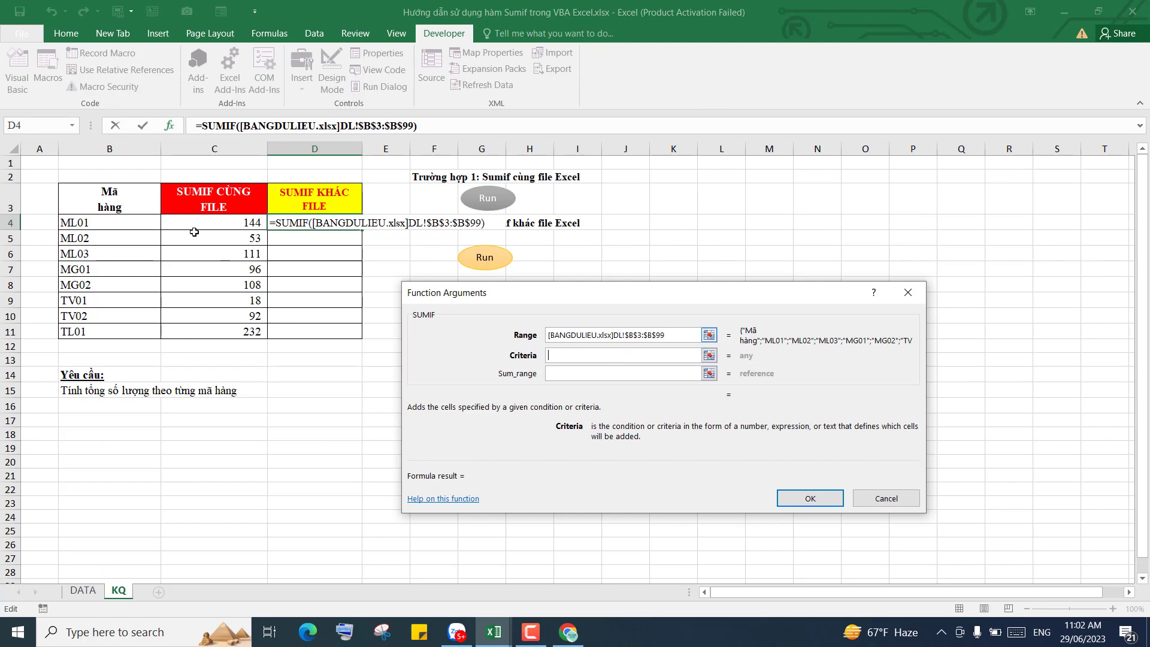
Step: Set the criterion to B4 and pick BANGDULIEU.xlsx's quantity column D as sum range
left_click(119, 222)
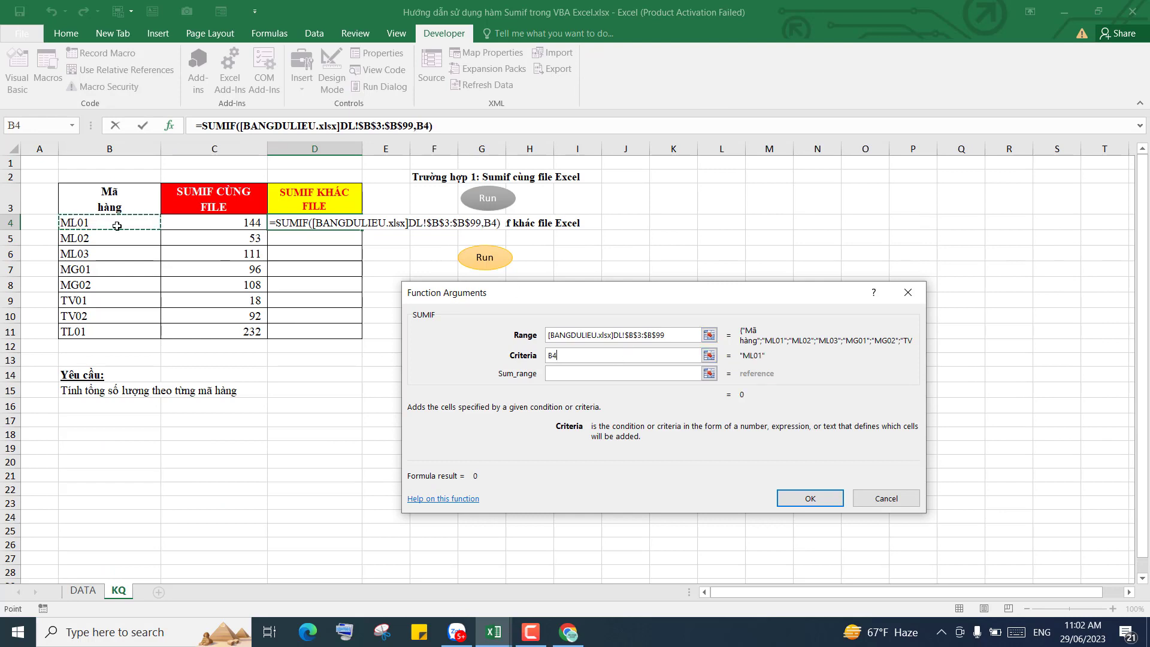
left_click(578, 374)
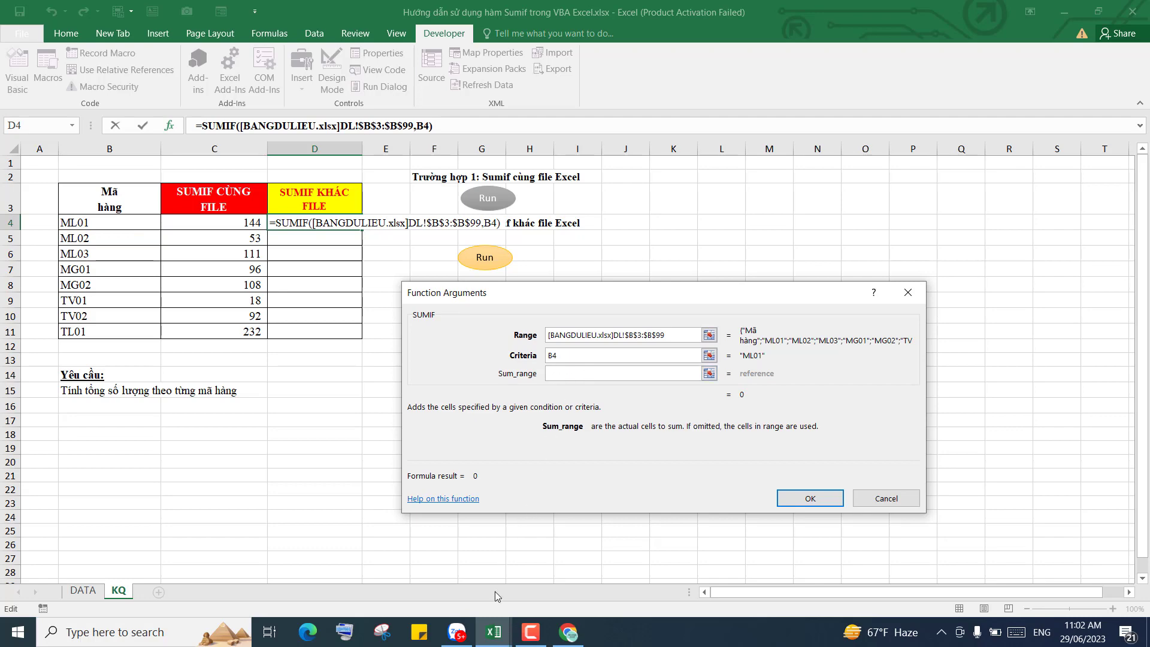
left_click(493, 630)
left_click(511, 572)
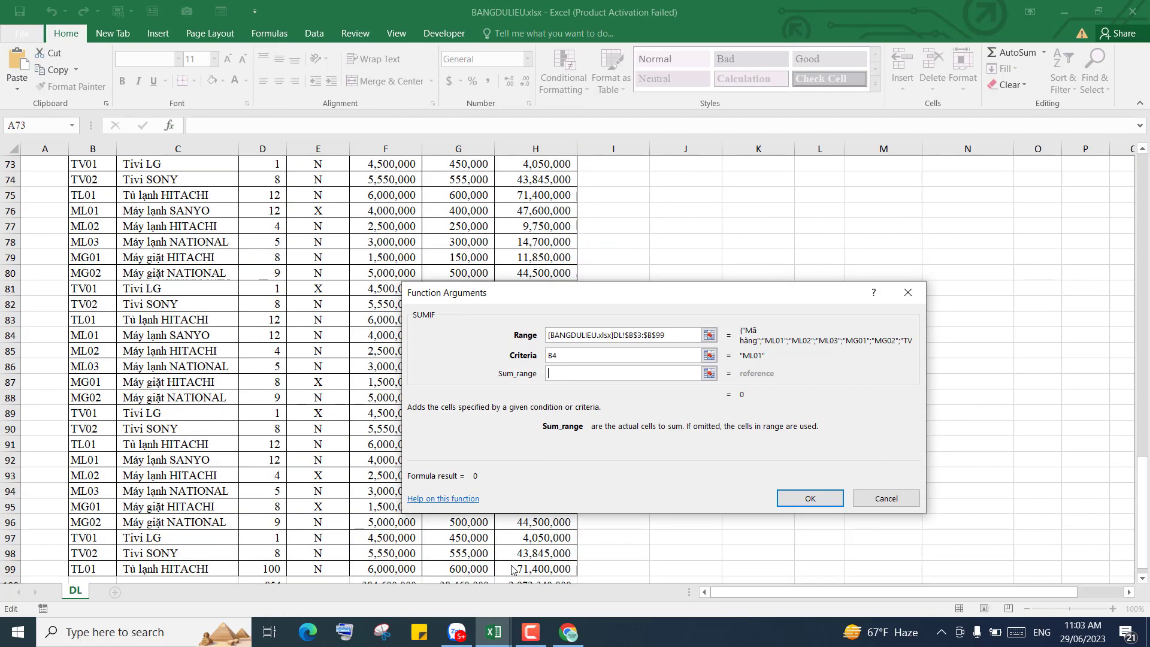
scroll(220, 324, "up", 7)
scroll(221, 323, "up", 7)
scroll(220, 323, "up", 10)
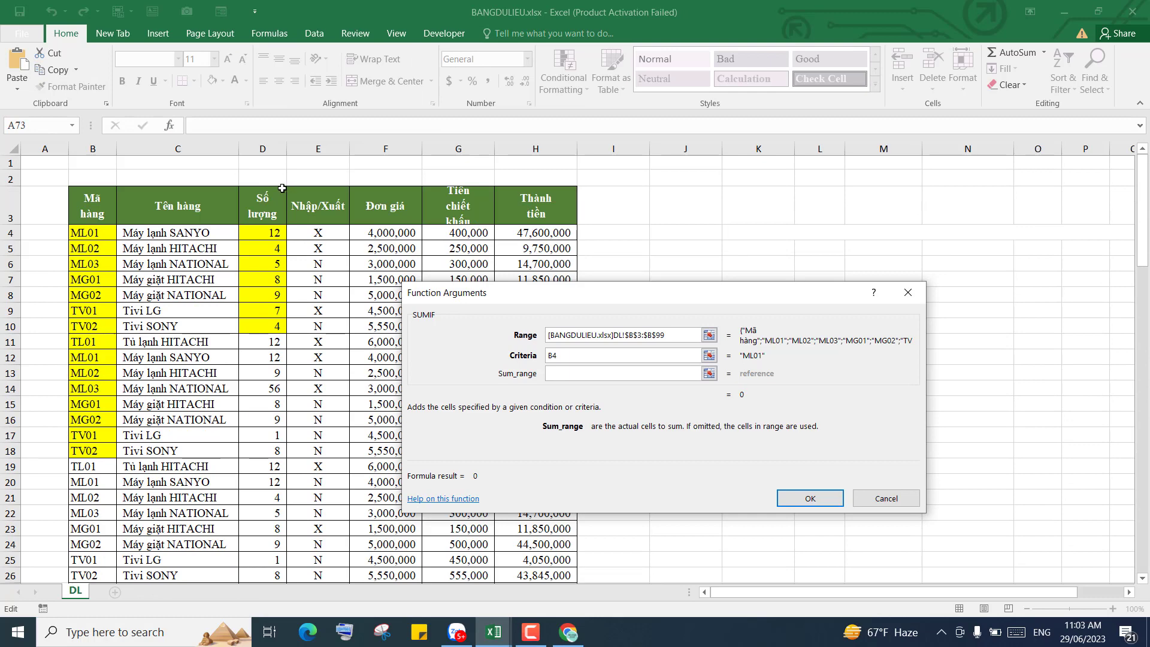
left_click_drag(262, 206, 267, 271)
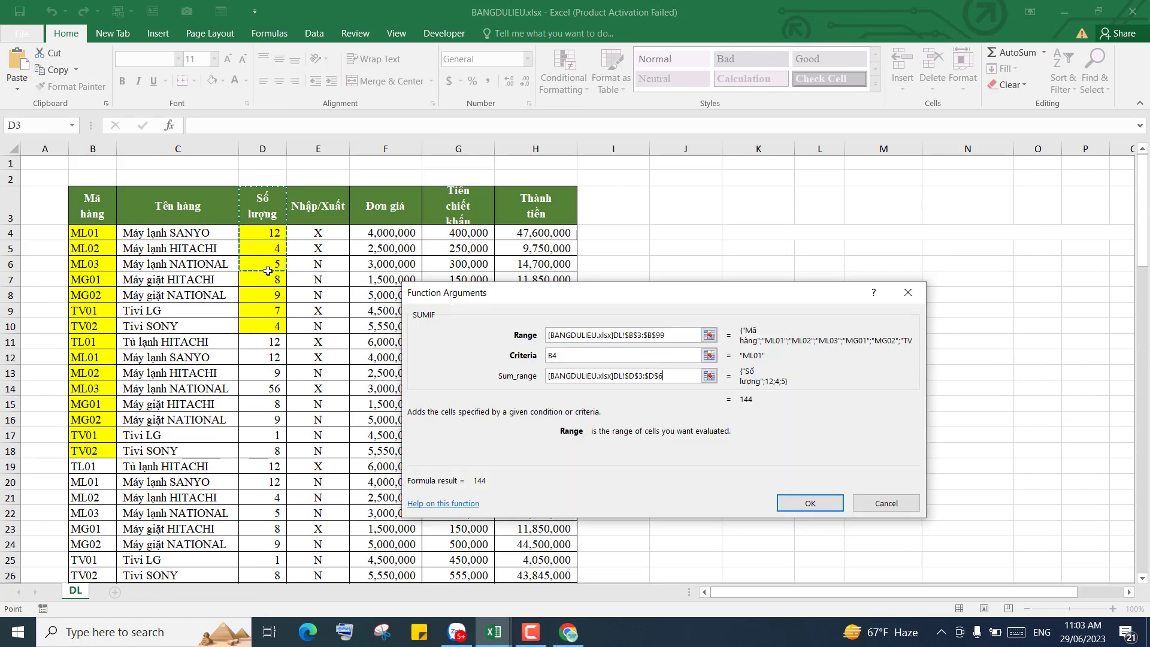
key("ctrl+shift+Down")
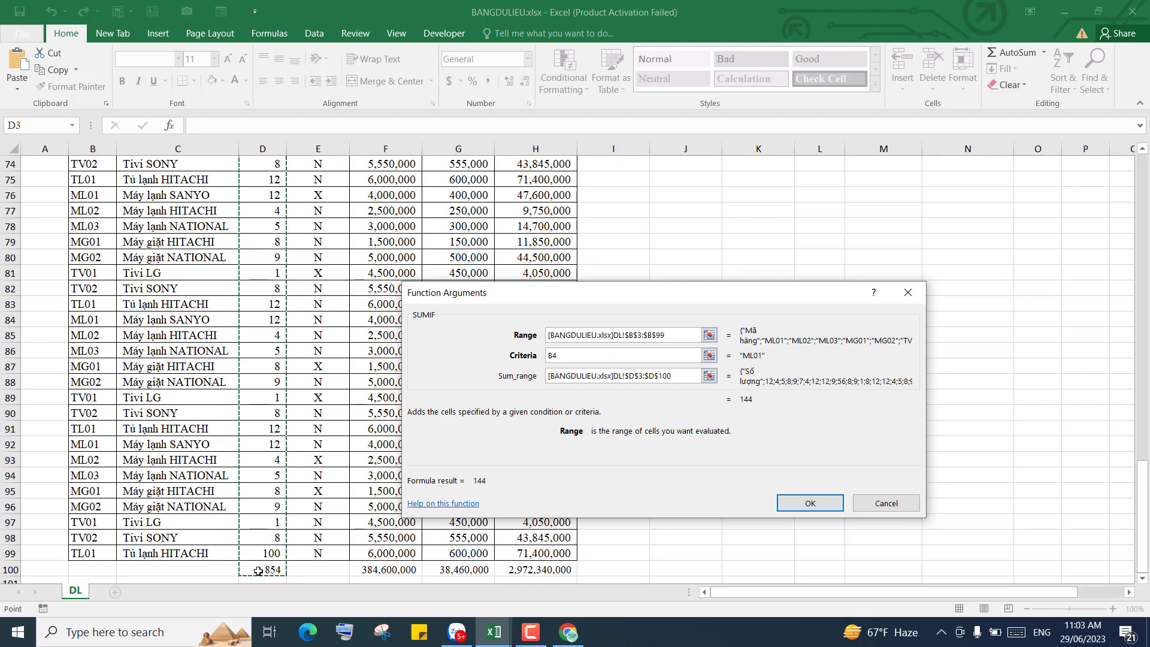
Step: Fix the sum range to $D$3:$D$99 and confirm, giving 144 in D4
left_click(679, 377)
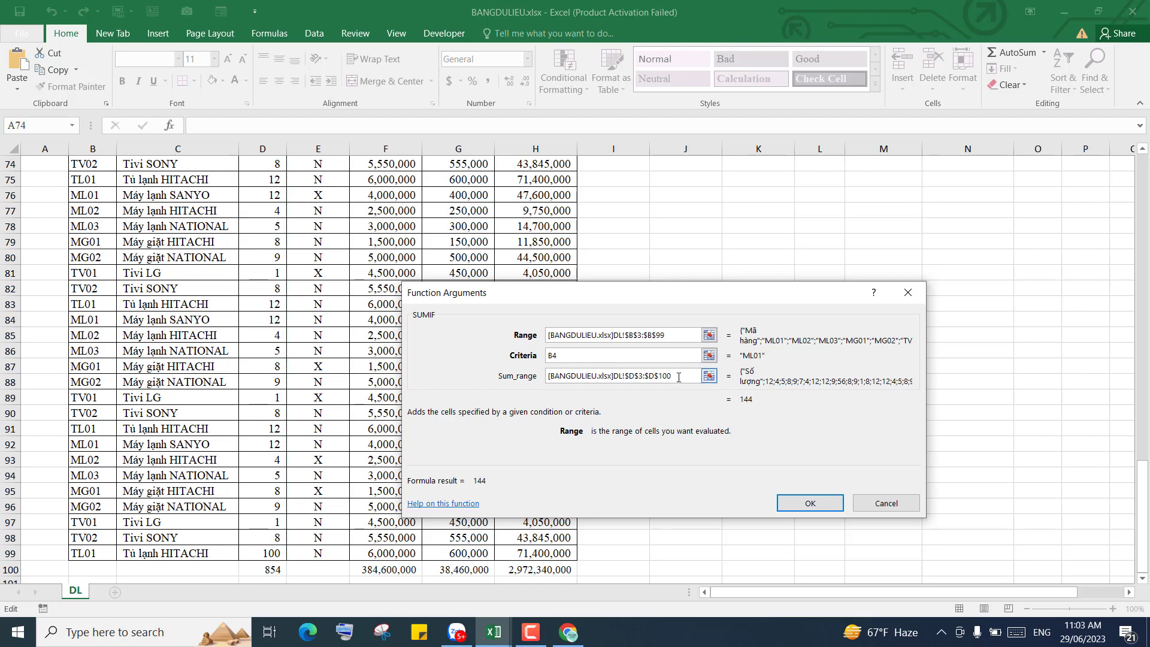
key("BackSpace")
key("BackSpace")
key("BackSpace")
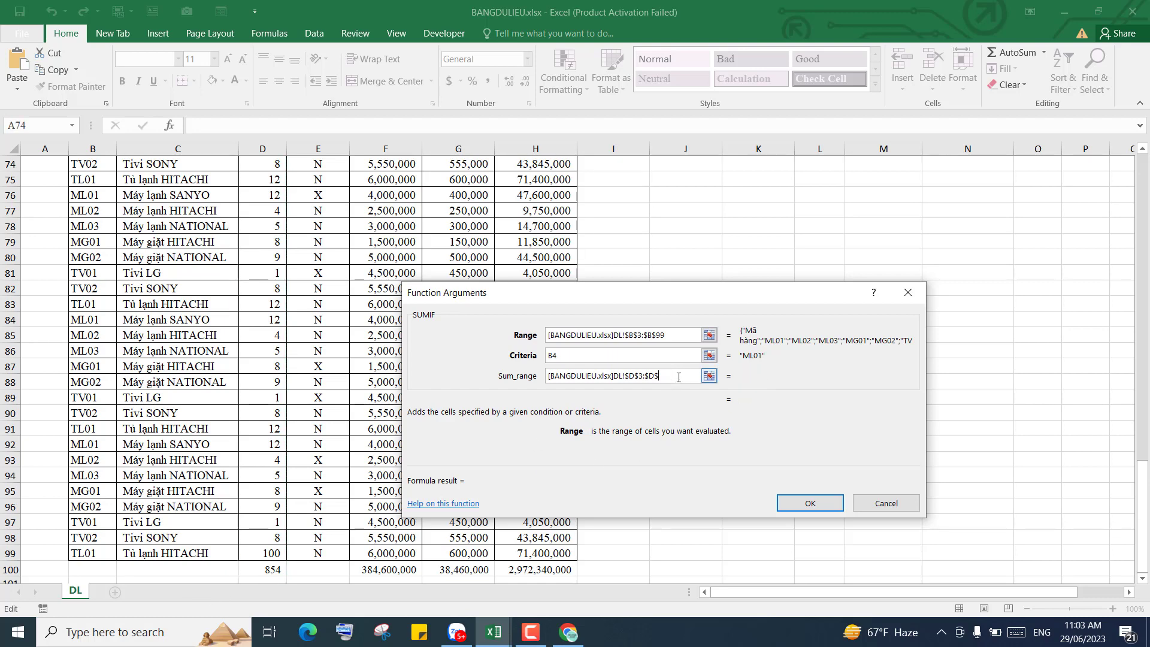
type("99")
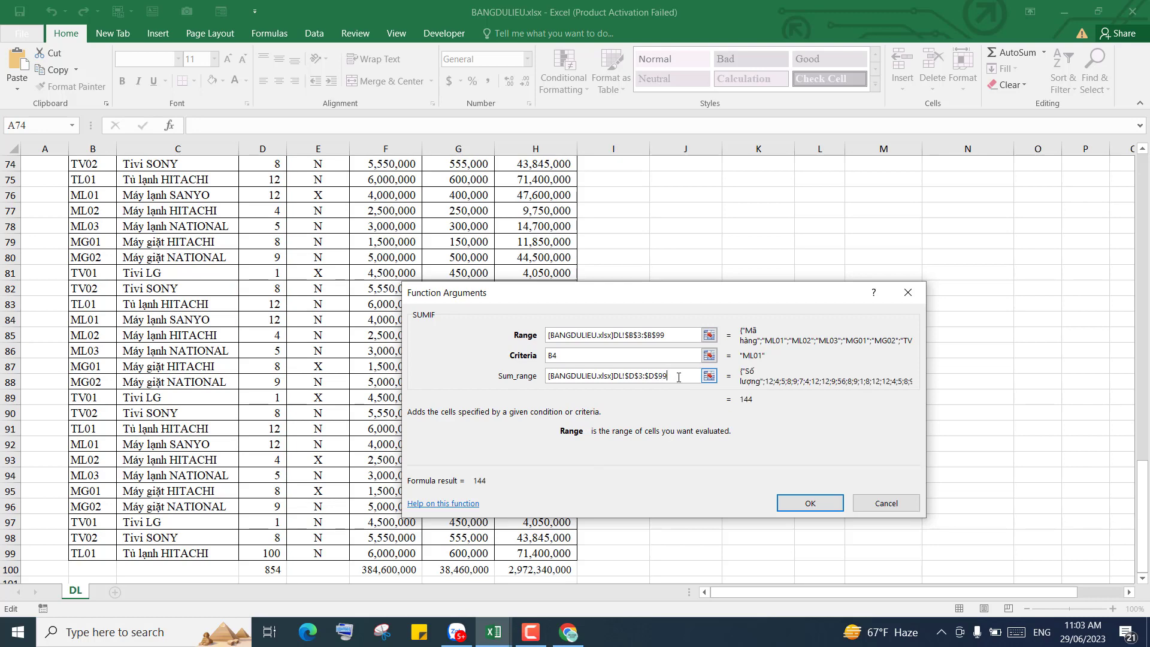
left_click(810, 503)
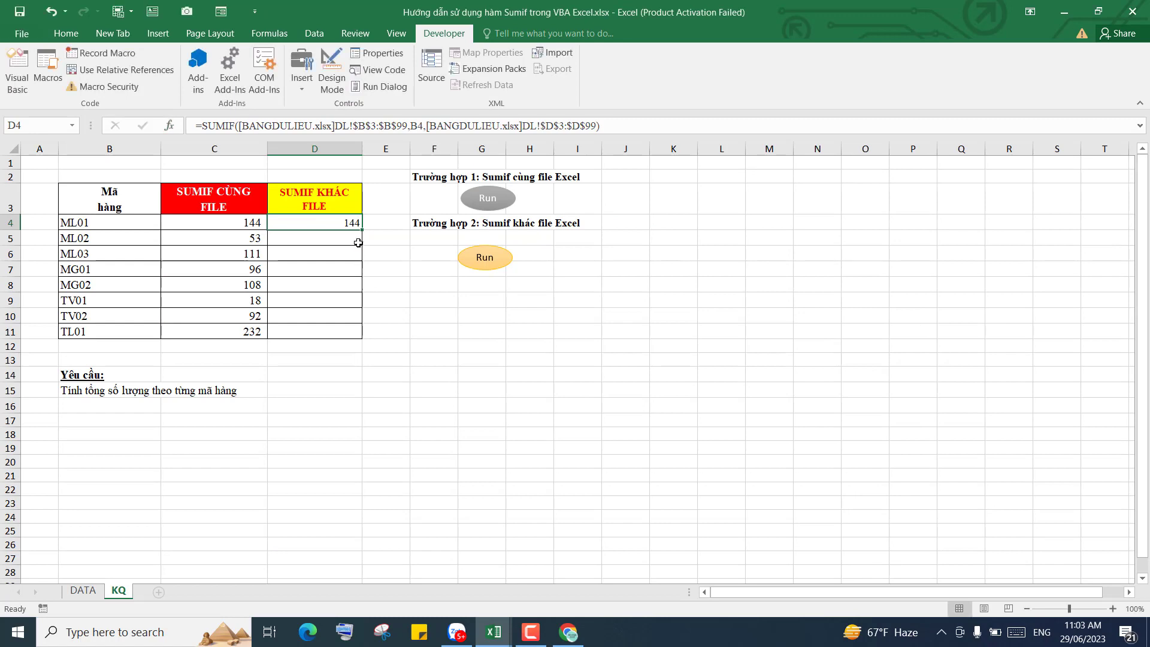
Step: Fill D4's cross-file SUMIF down to D11 and spot-check D6 and D10
left_click_drag(365, 229, 362, 335)
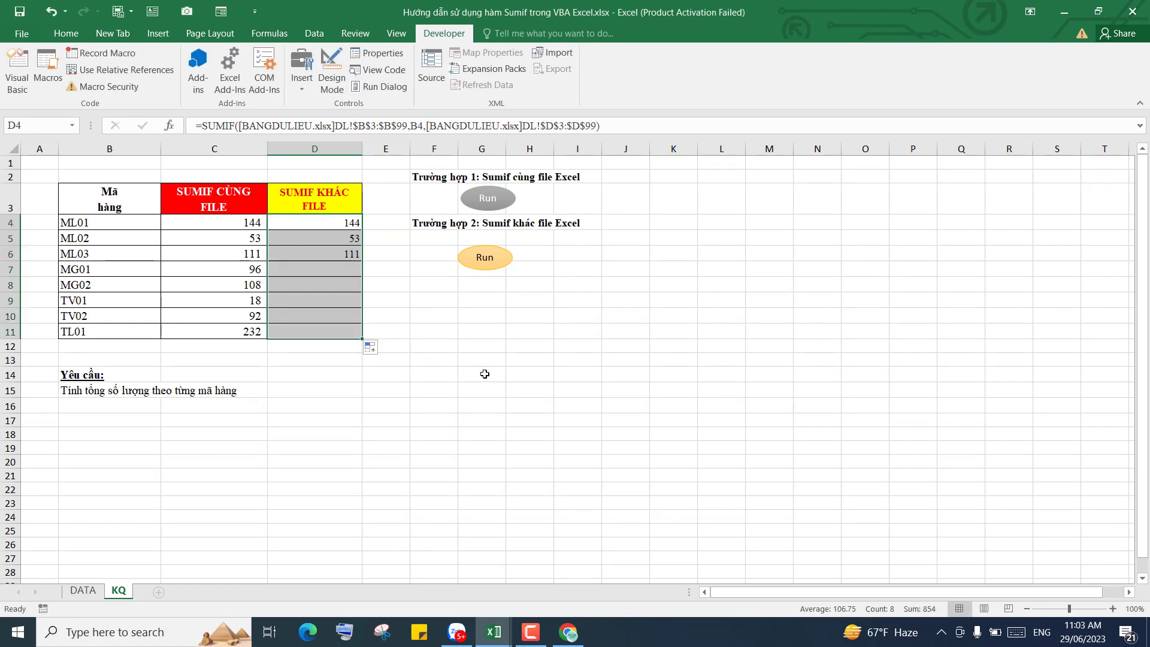
left_click(220, 243)
left_click(354, 254)
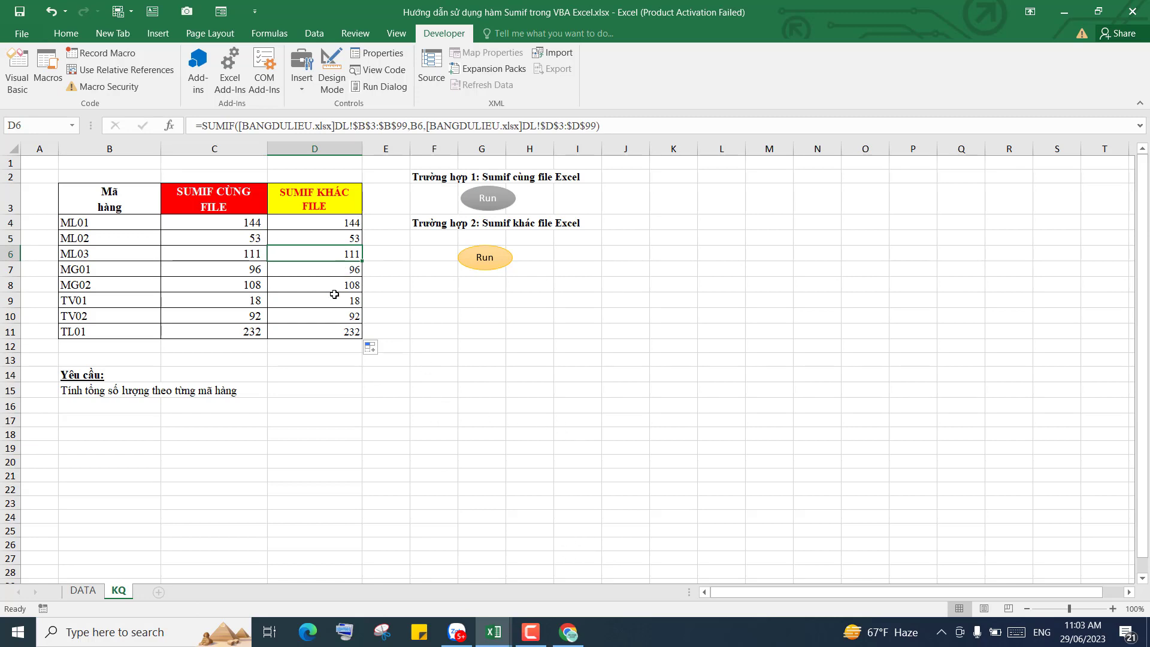
left_click(333, 318)
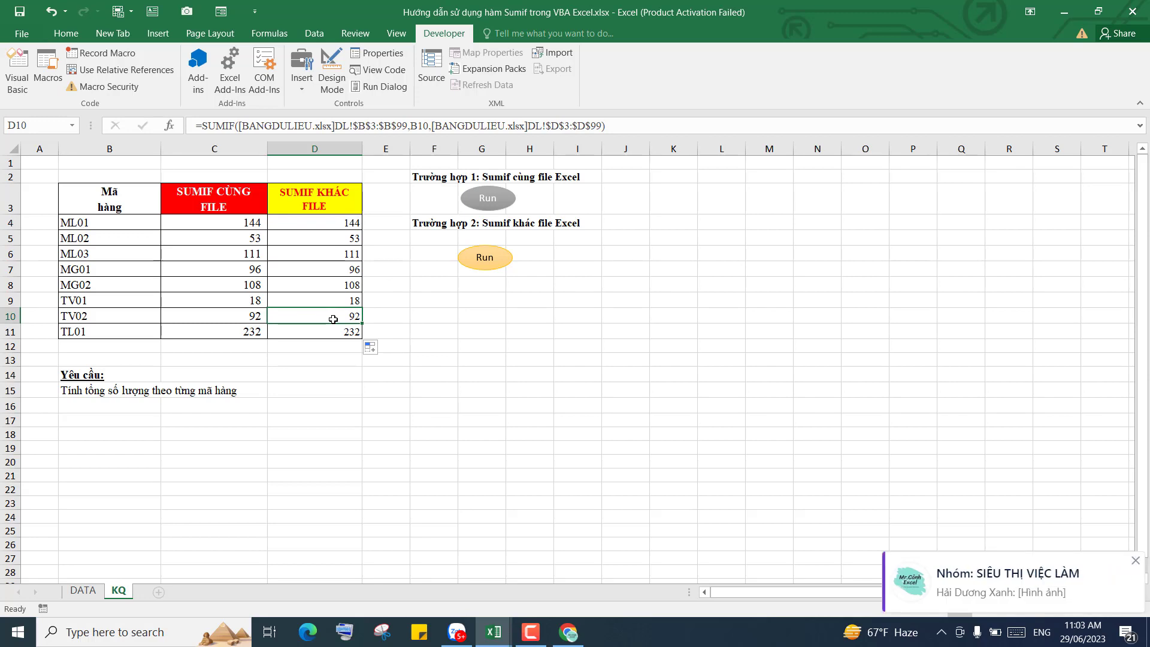
left_click(339, 224)
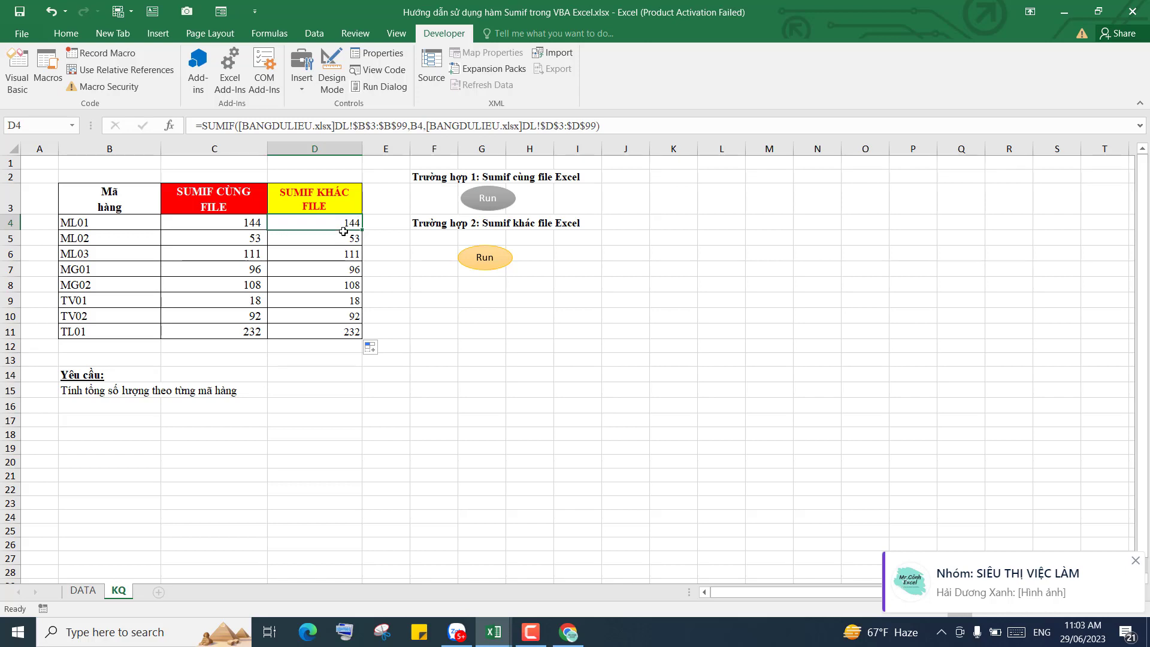
Step: Copy D4's formula text from the formula bar without changing the cell, then return to the macro editor
left_click_drag(610, 126, 196, 125)
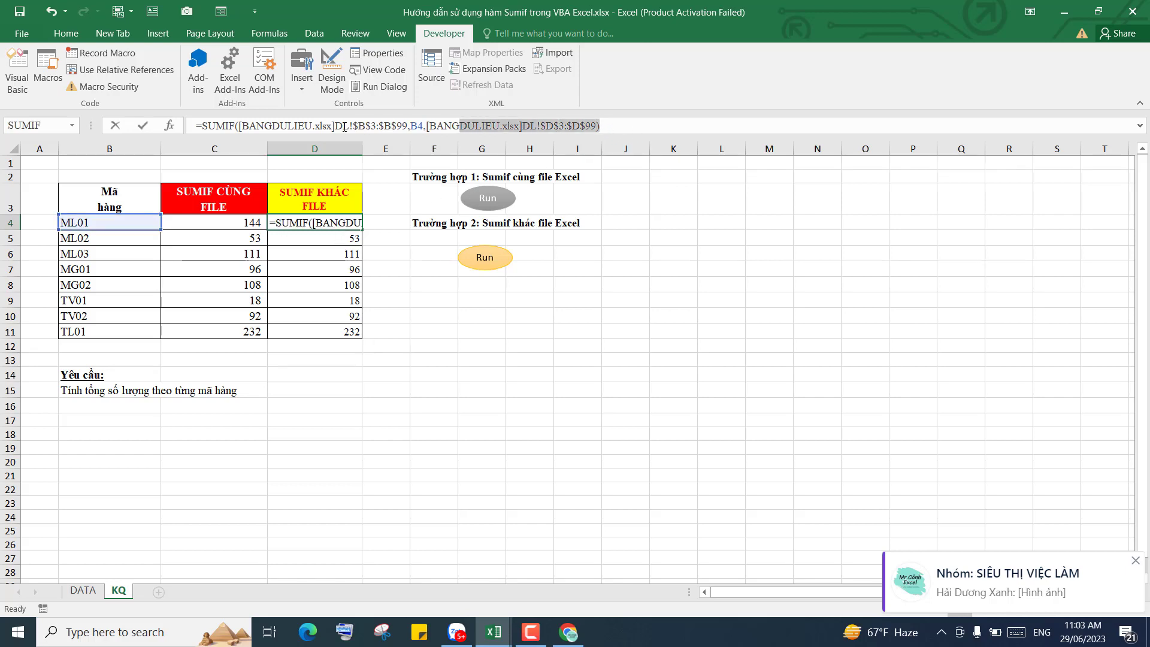
right_click(222, 125)
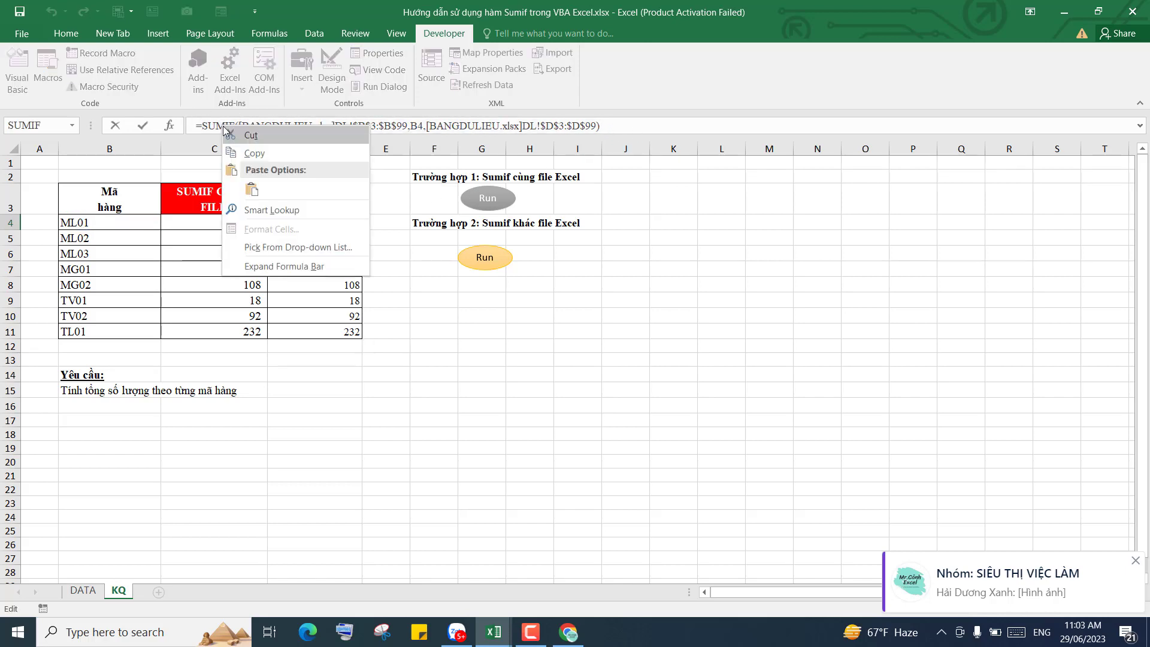
left_click(251, 154)
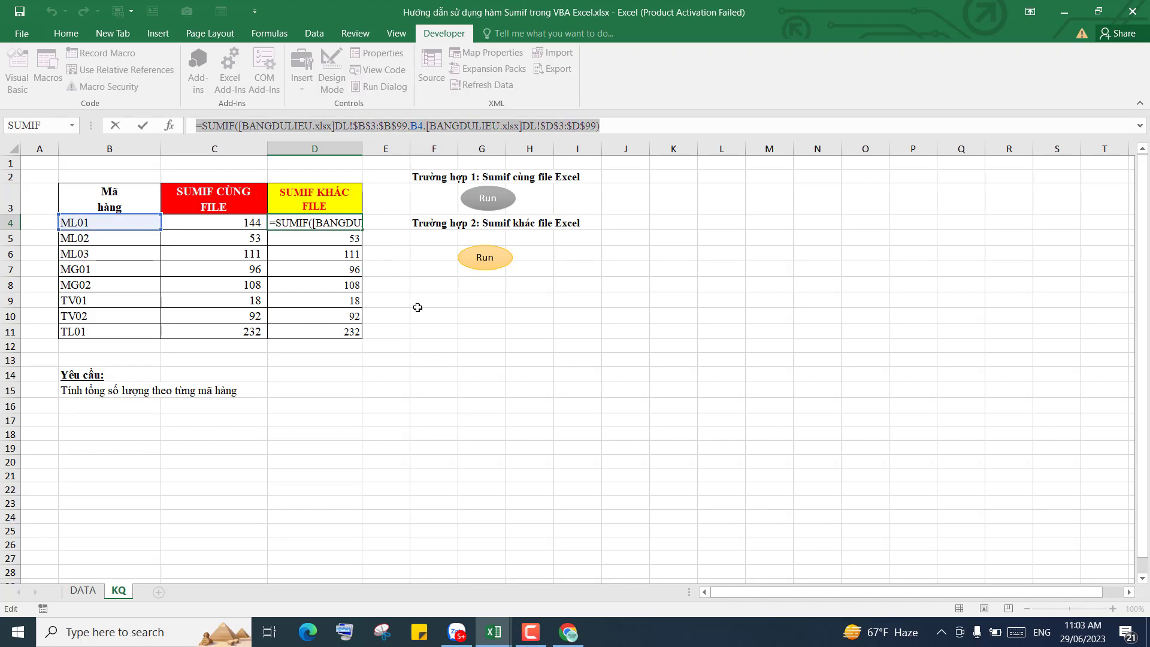
key("ctrl+Return")
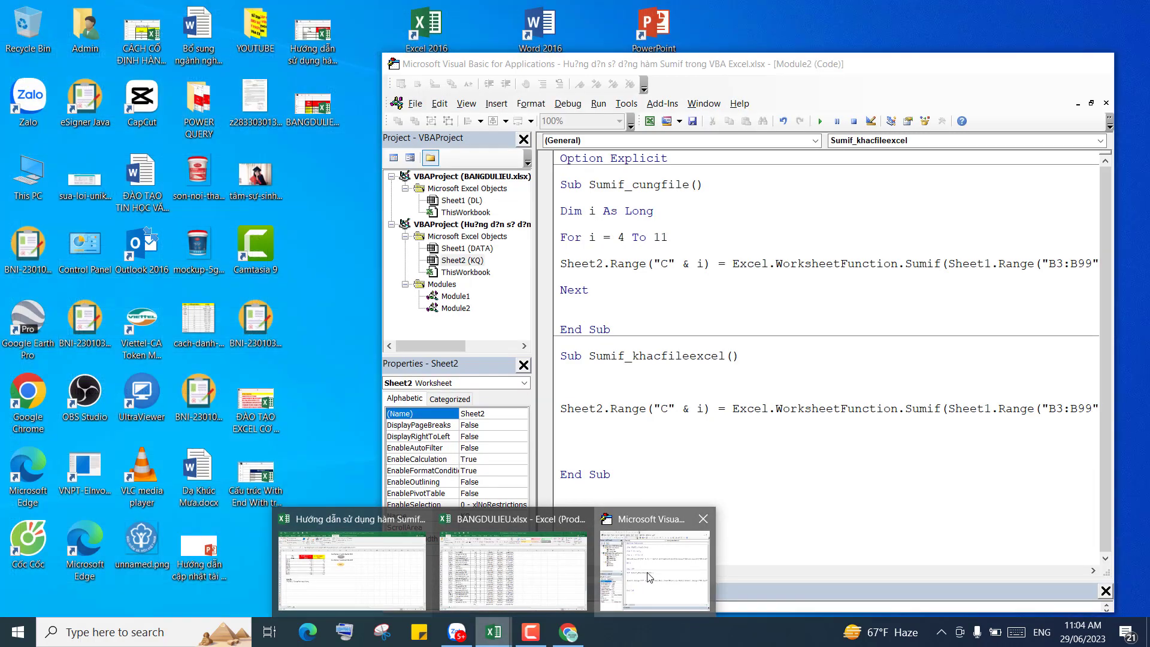
left_click(649, 577)
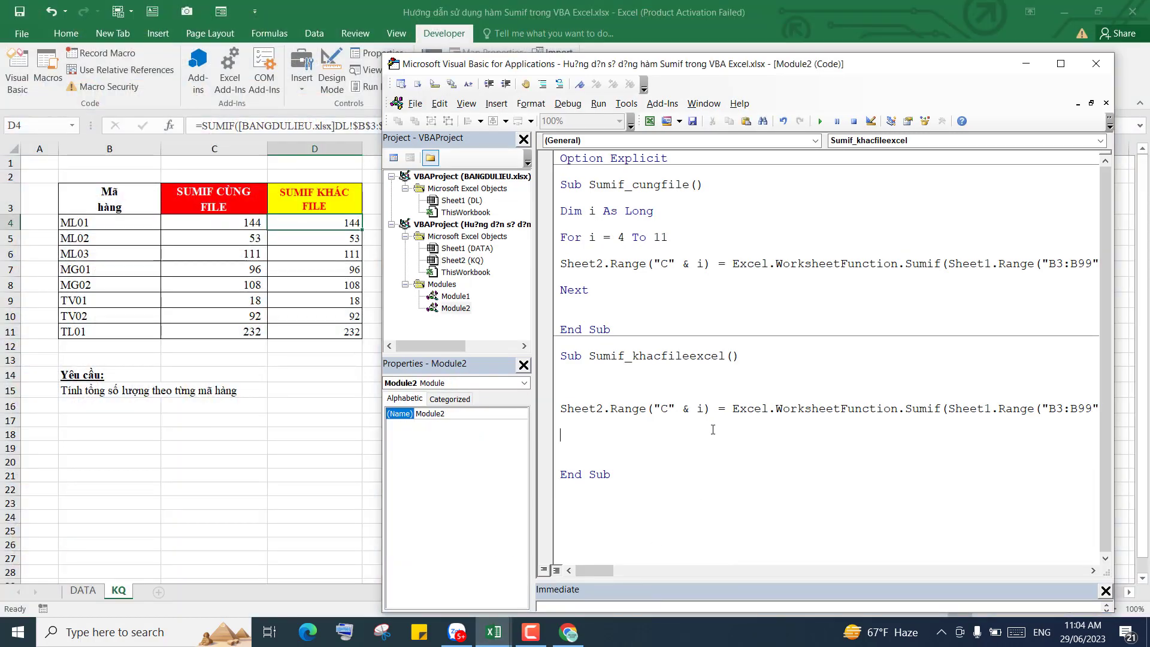
Step: Paste the copied cross-workbook SUMIF formula over the WorksheetFunction.Sumif expression in Sumif_khacfileexcel
left_click(1093, 570)
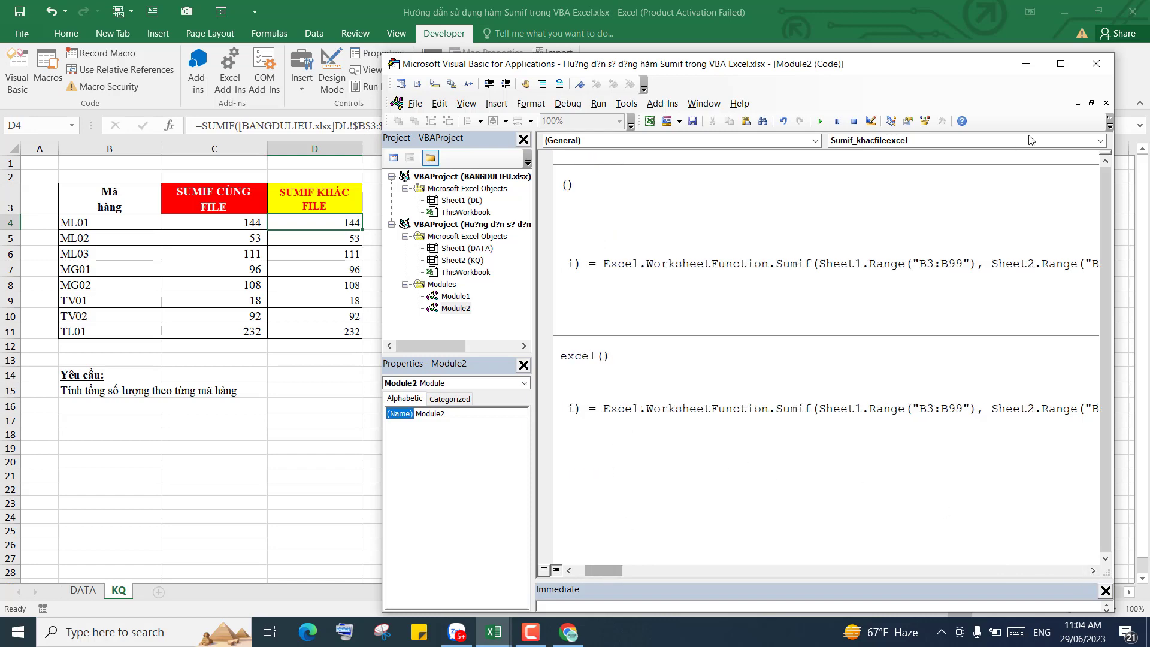
left_click(1059, 64)
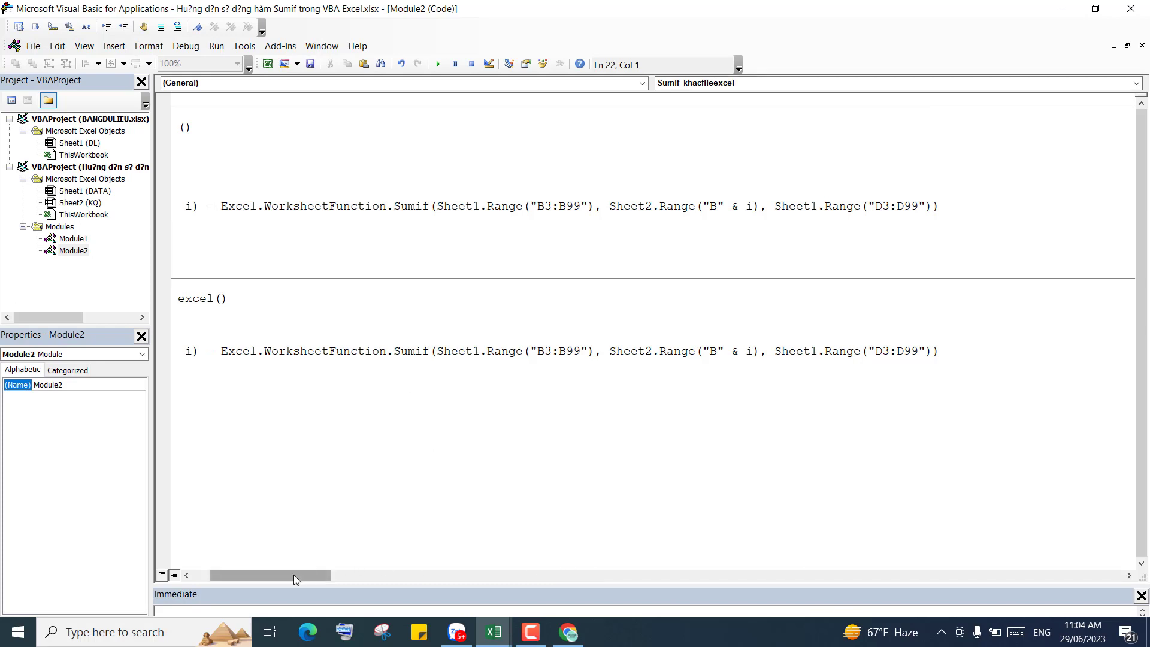
left_click_drag(326, 573, 274, 574)
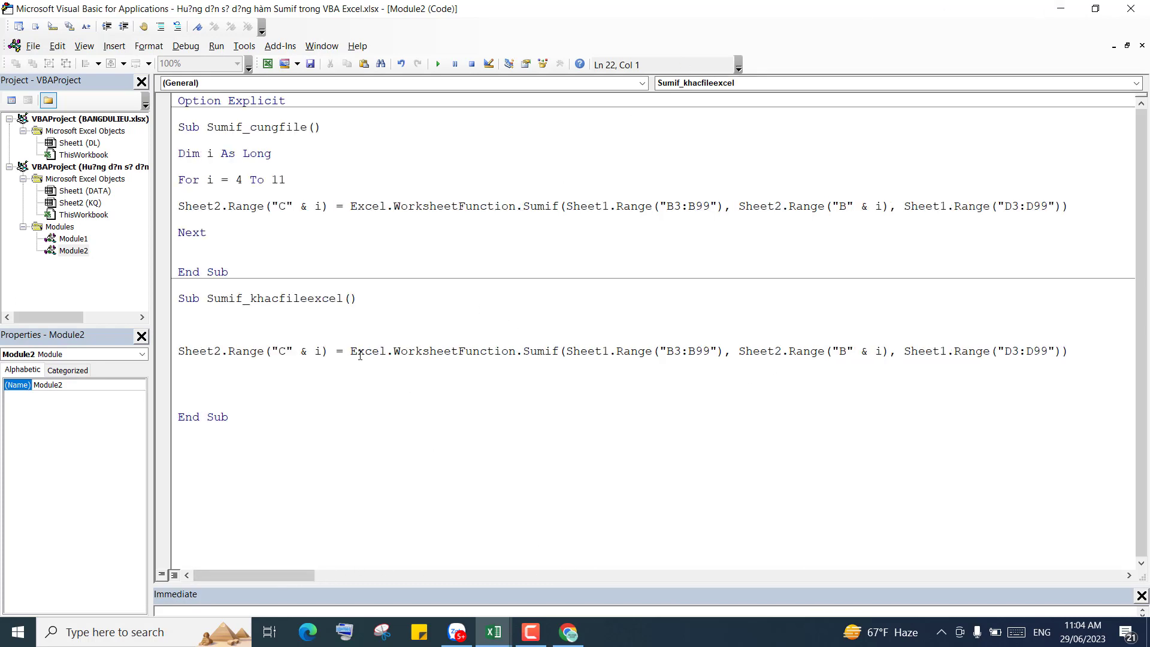
left_click_drag(351, 350, 1068, 354)
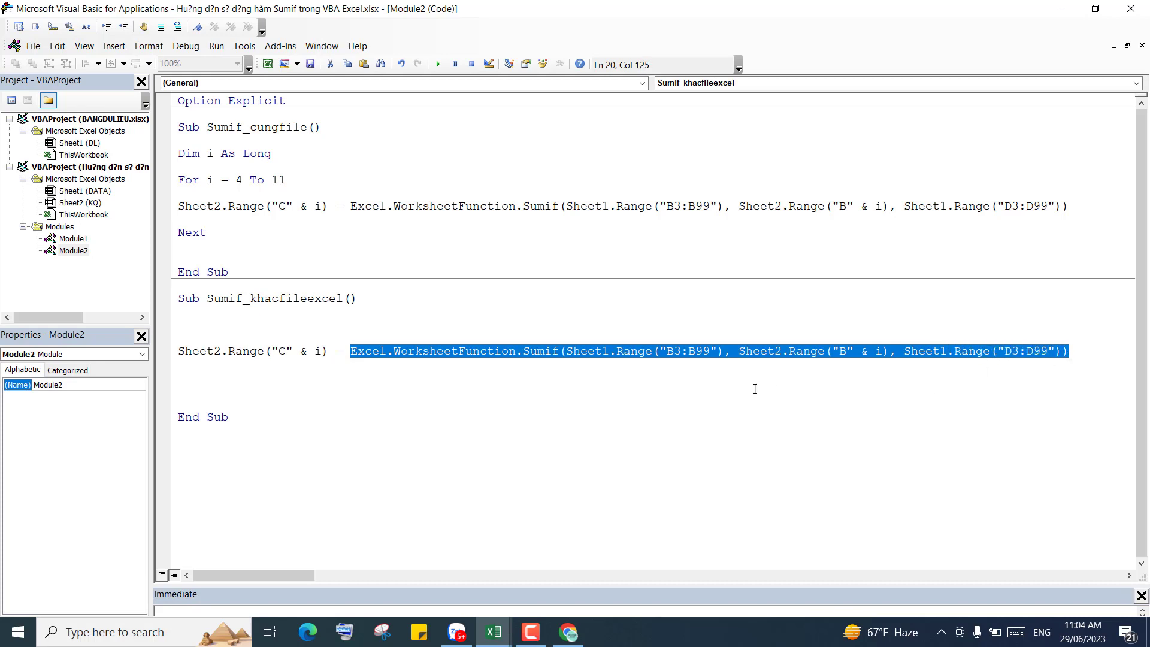
key("ctrl+v")
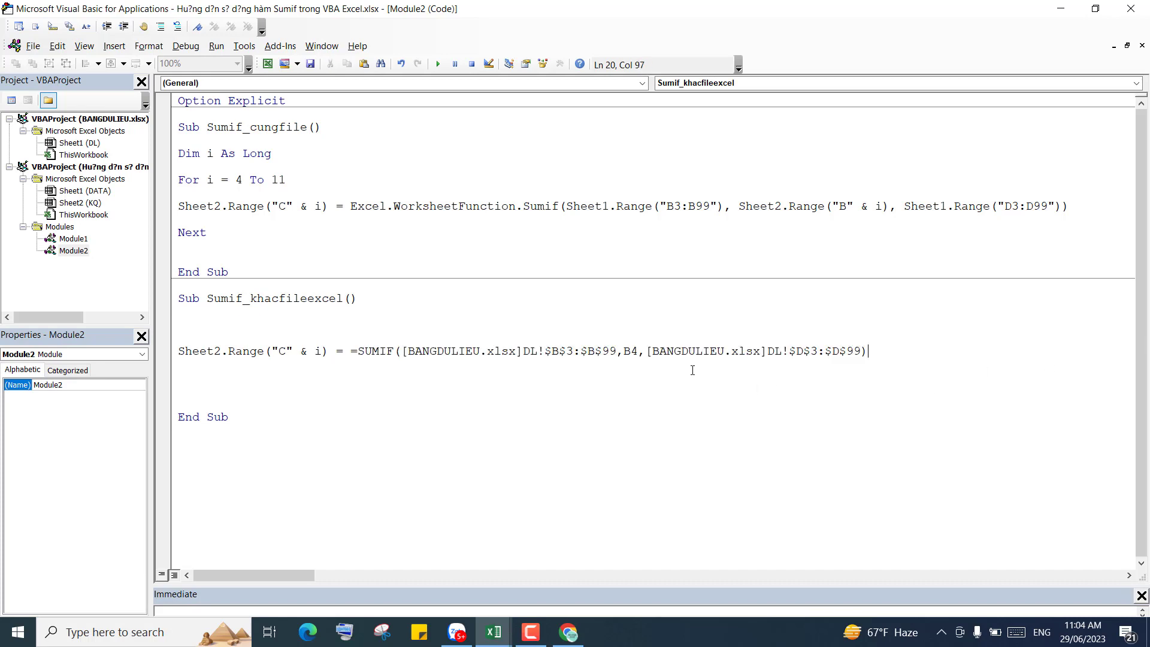
Step: Wrap the pasted SUMIF formula in double quotes so it is assigned as text
left_click(354, 357)
type("\"")
left_click(894, 350)
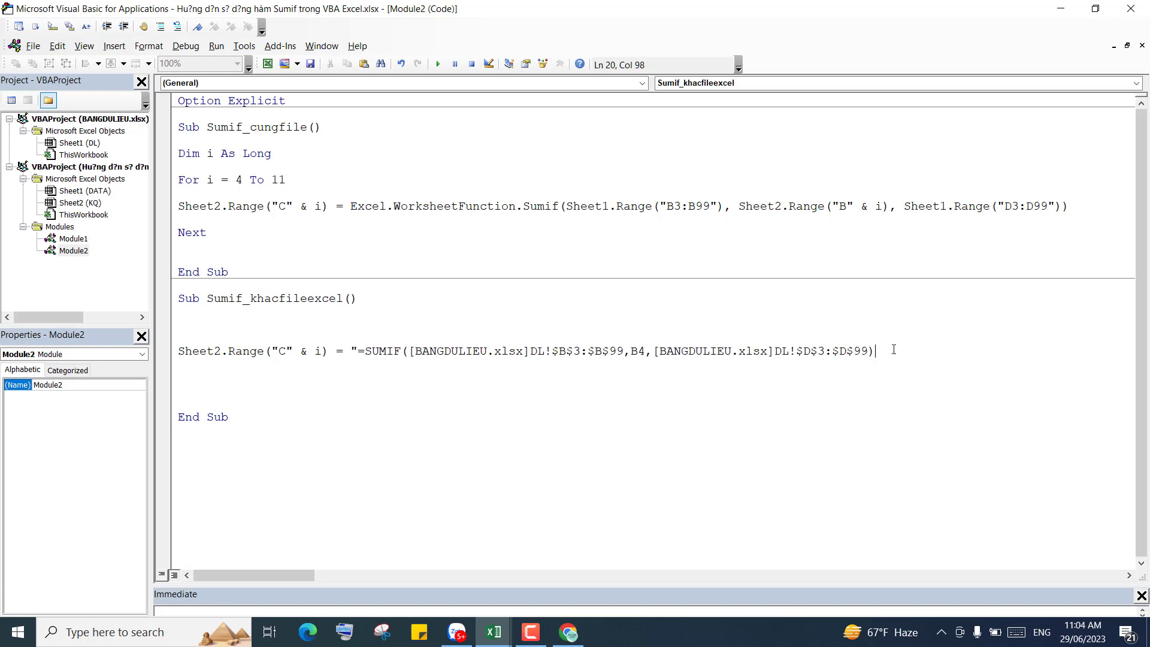
type("\"")
left_click(701, 376)
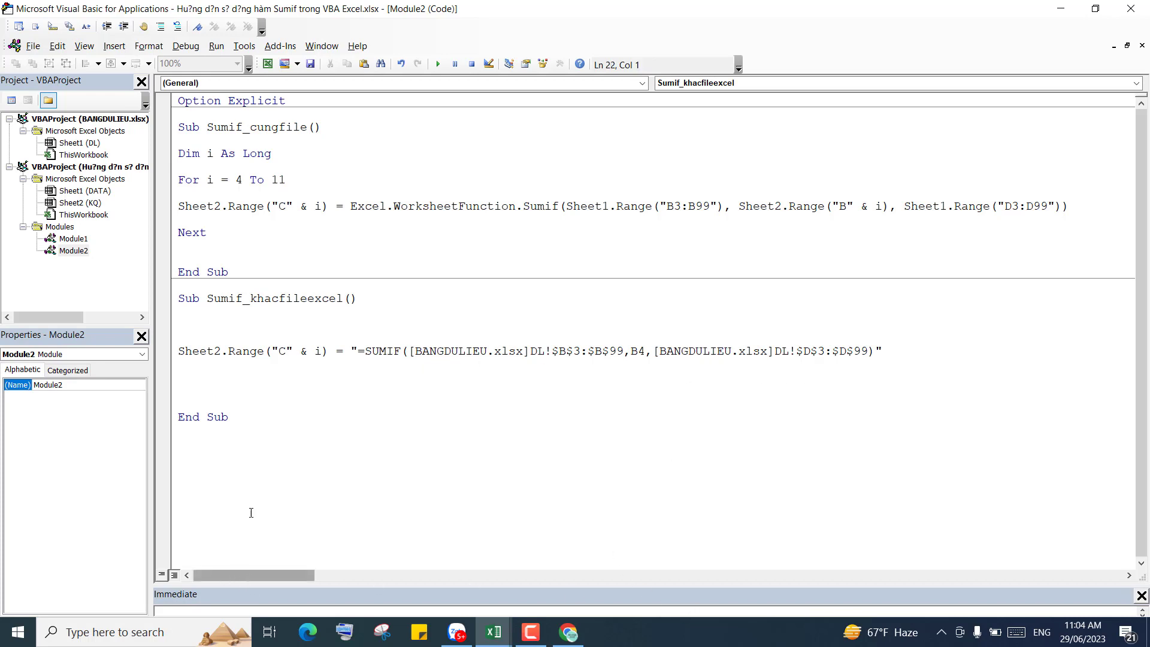
left_click(233, 320)
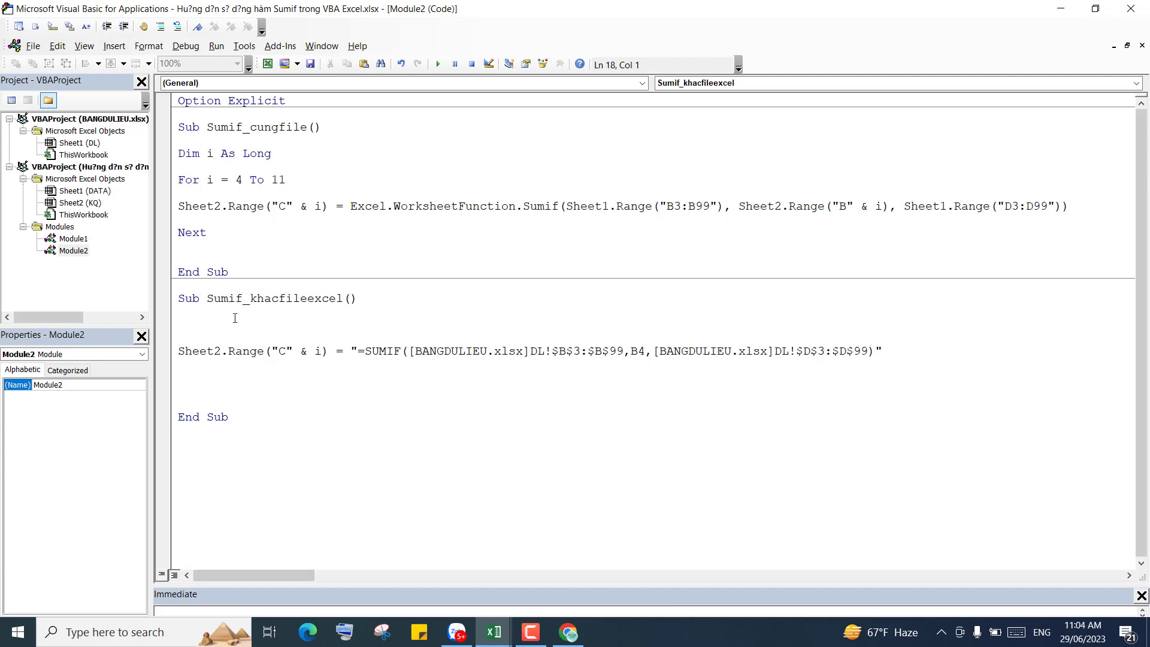
left_click(1095, 8)
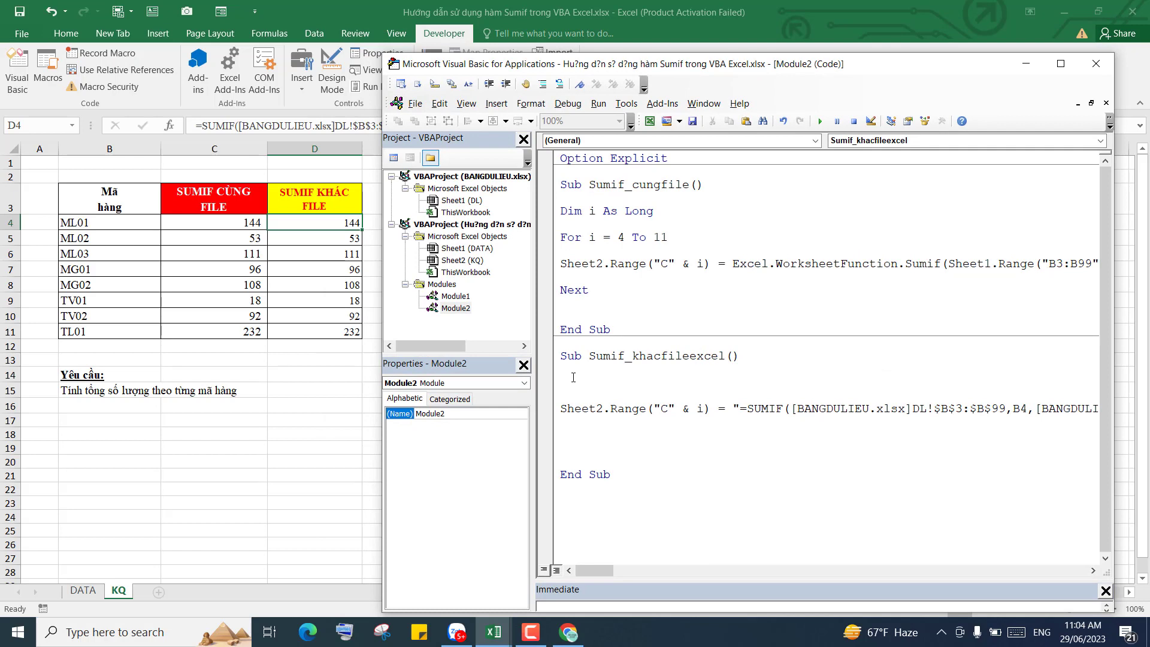
Step: Change the macro's target from Sheet2.Range("C" & i) to Sheet2.Range("D4"), then select D4:D11
left_click(704, 411)
key("BackSpace")
key("BackSpace")
key("BackSpace")
key("BackSpace")
key("BackSpace")
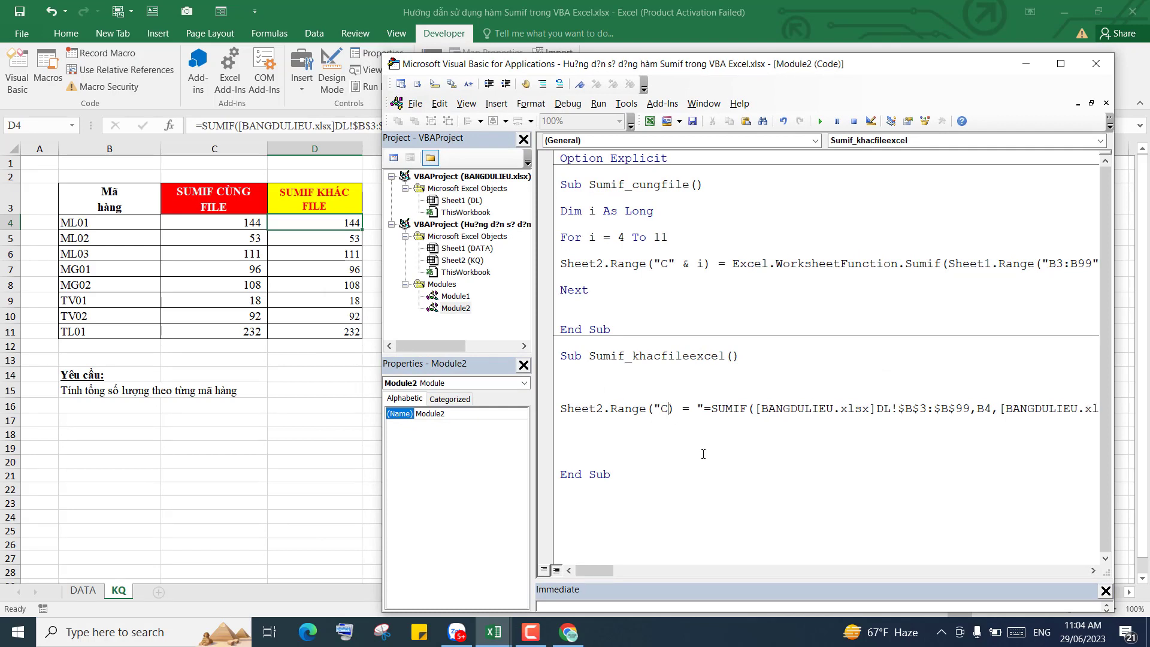
type("4\"")
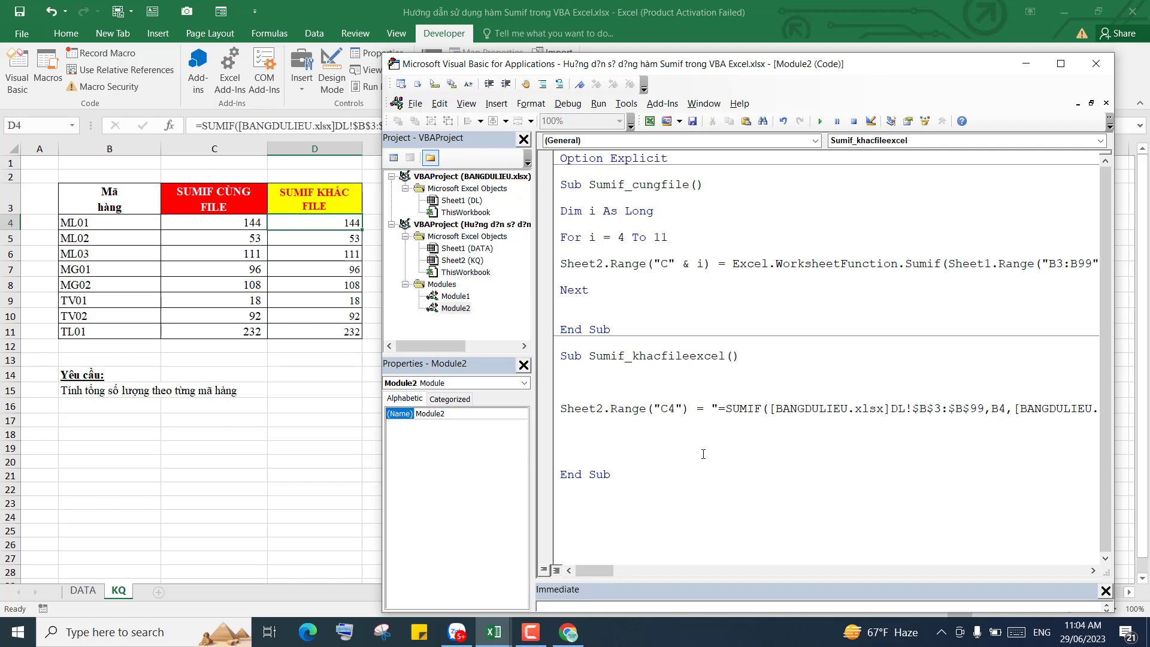
left_click_drag(871, 68, 895, 83)
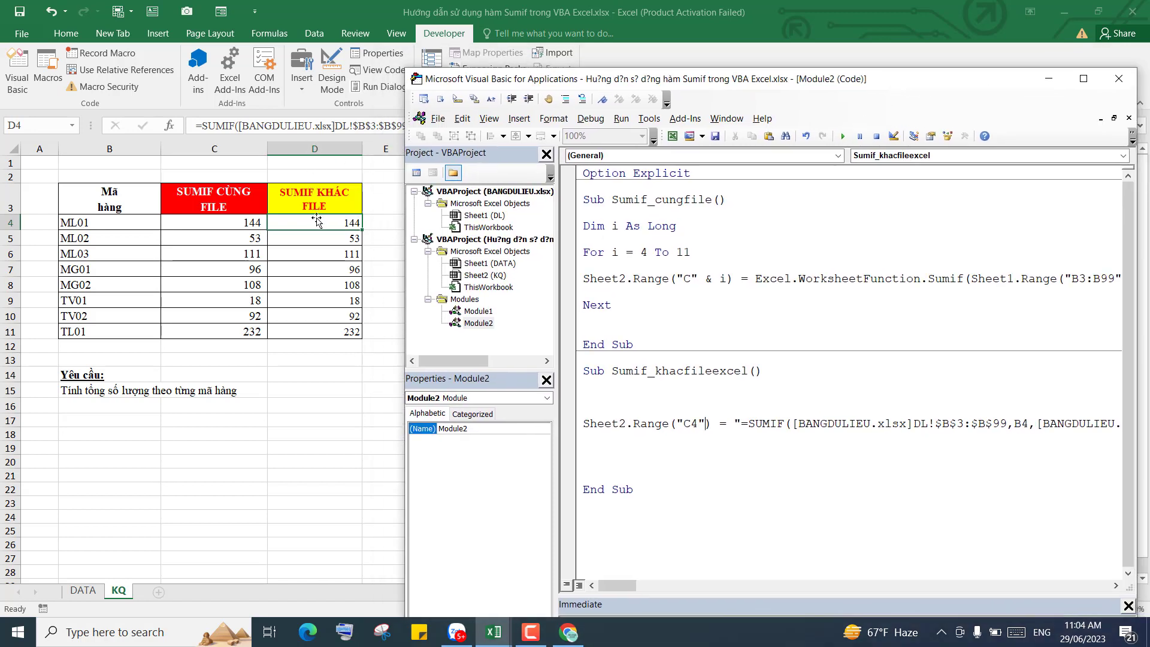
left_click(690, 424)
key("BackSpace")
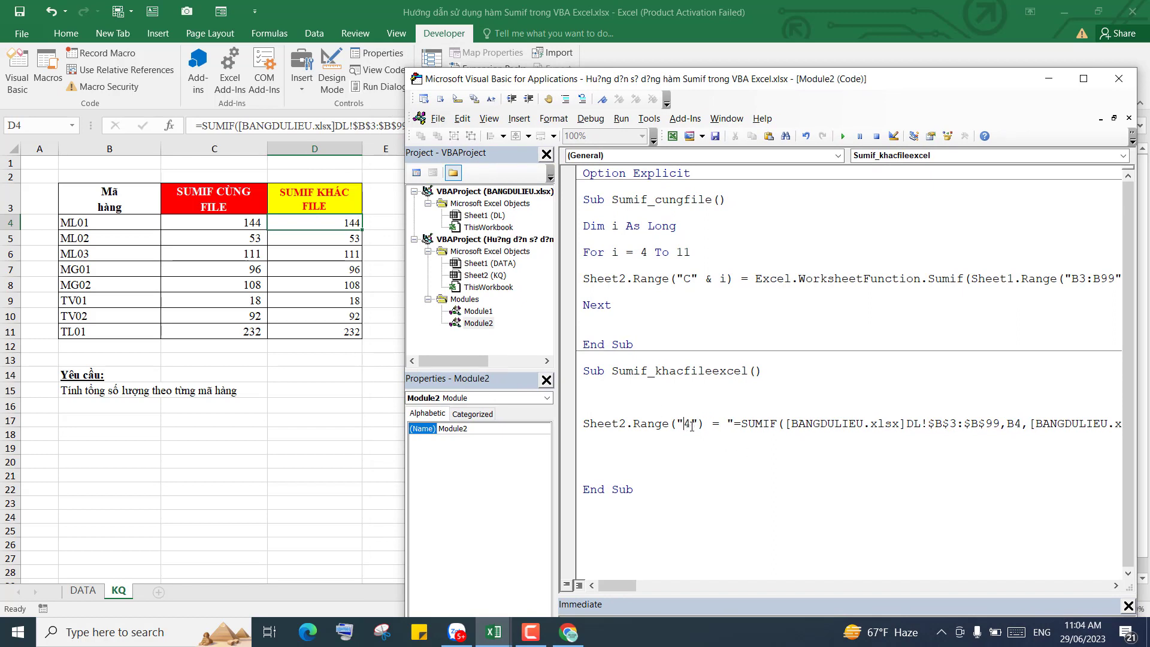
type("D")
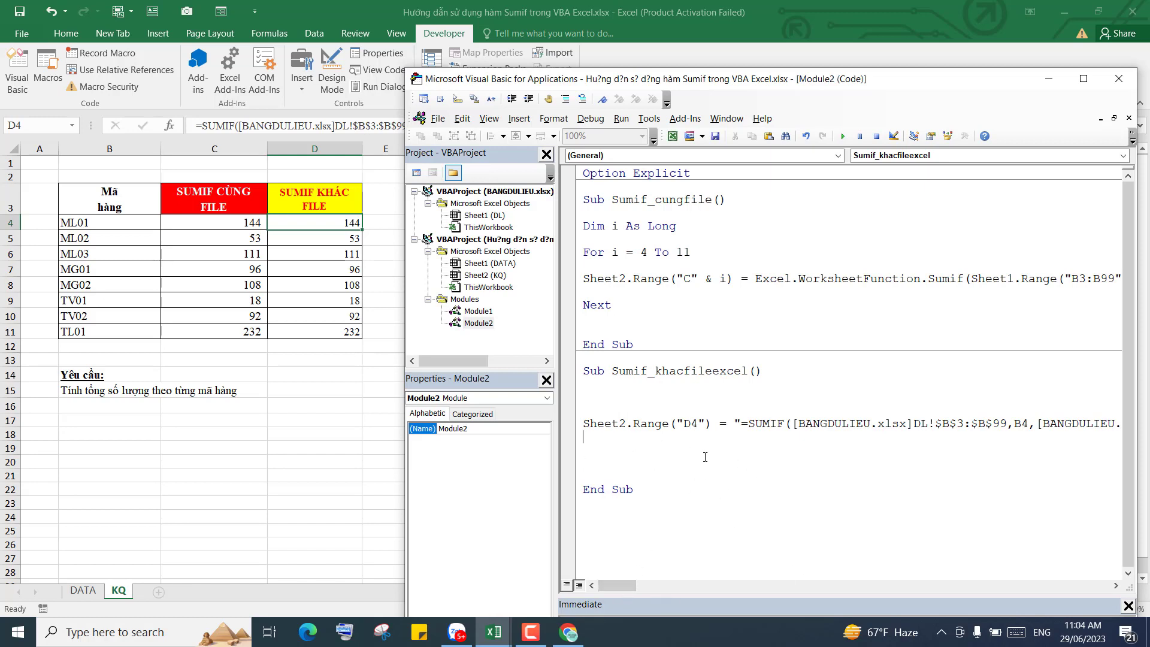
left_click_drag(315, 221, 318, 329)
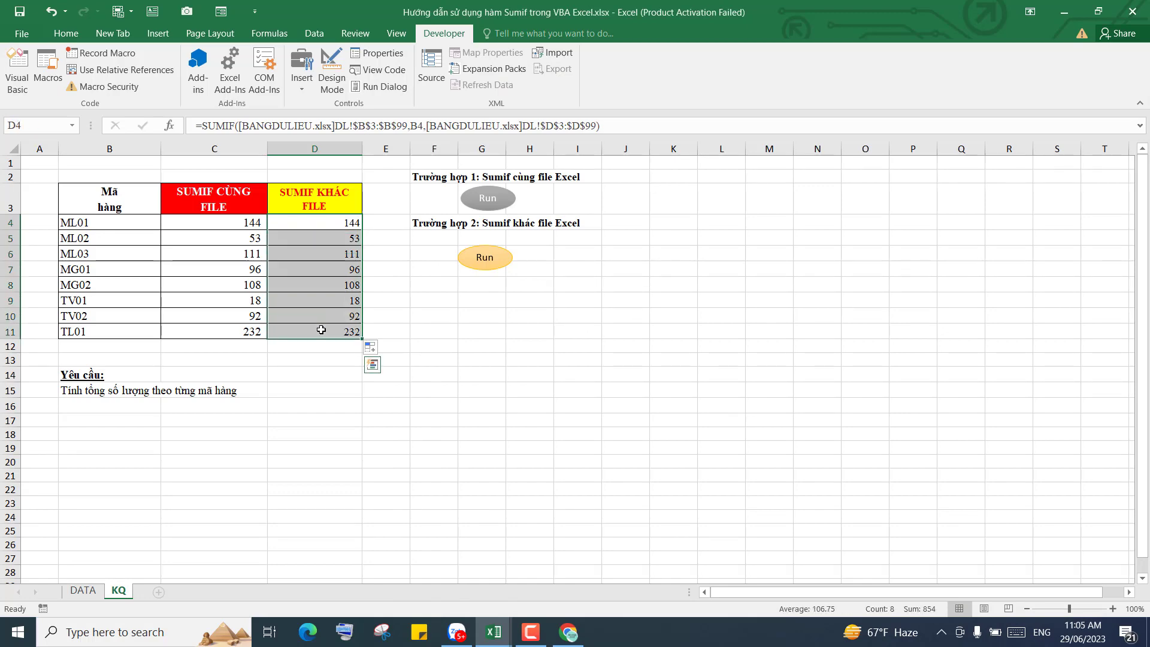
Step: Clear D4:D11 and run Sumif_khacfileexcel, which puts 144 in D4 only
key("Delete")
left_click(333, 299)
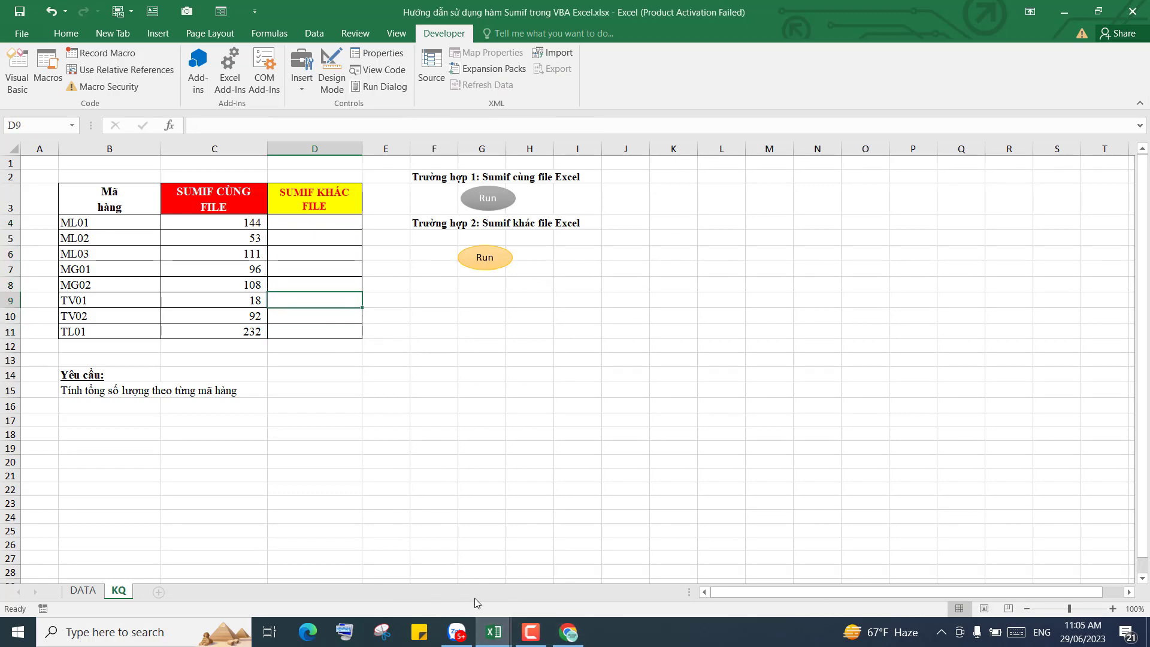
left_click(493, 632)
left_click(669, 577)
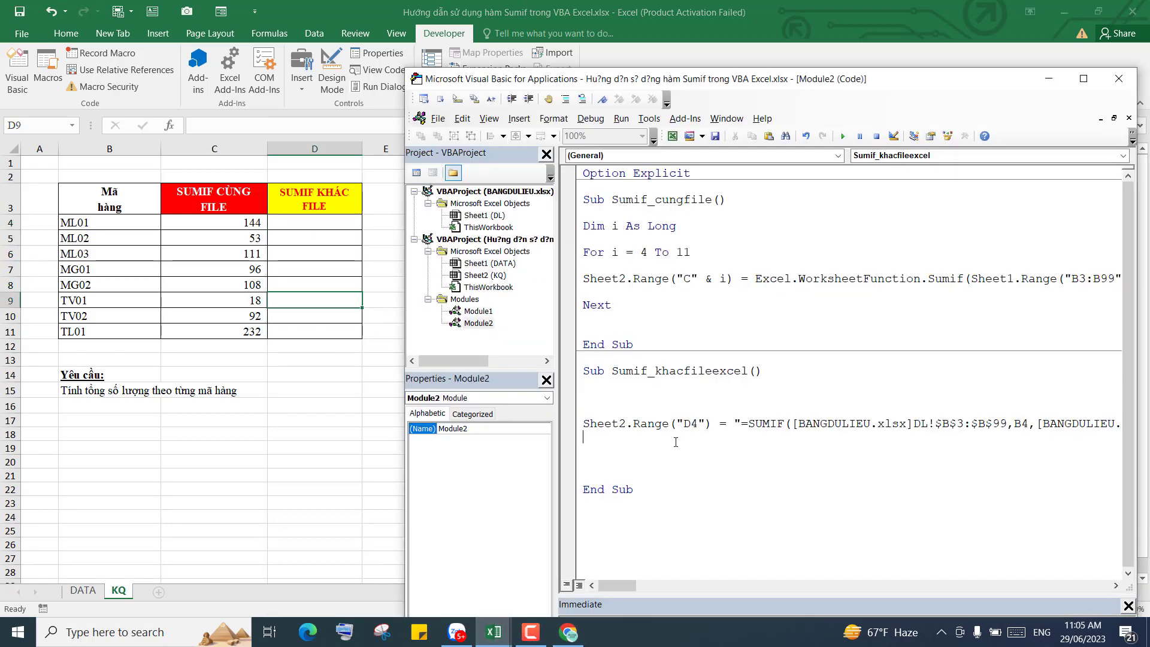
left_click_drag(617, 585, 552, 584)
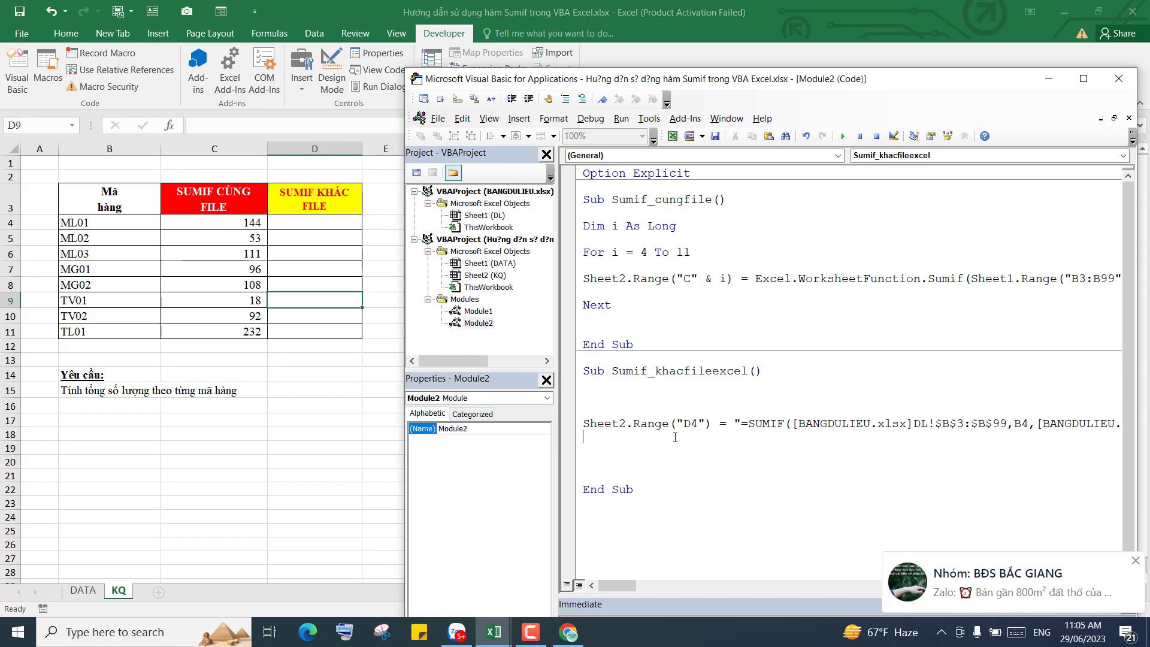
left_click(842, 136)
left_click(613, 443)
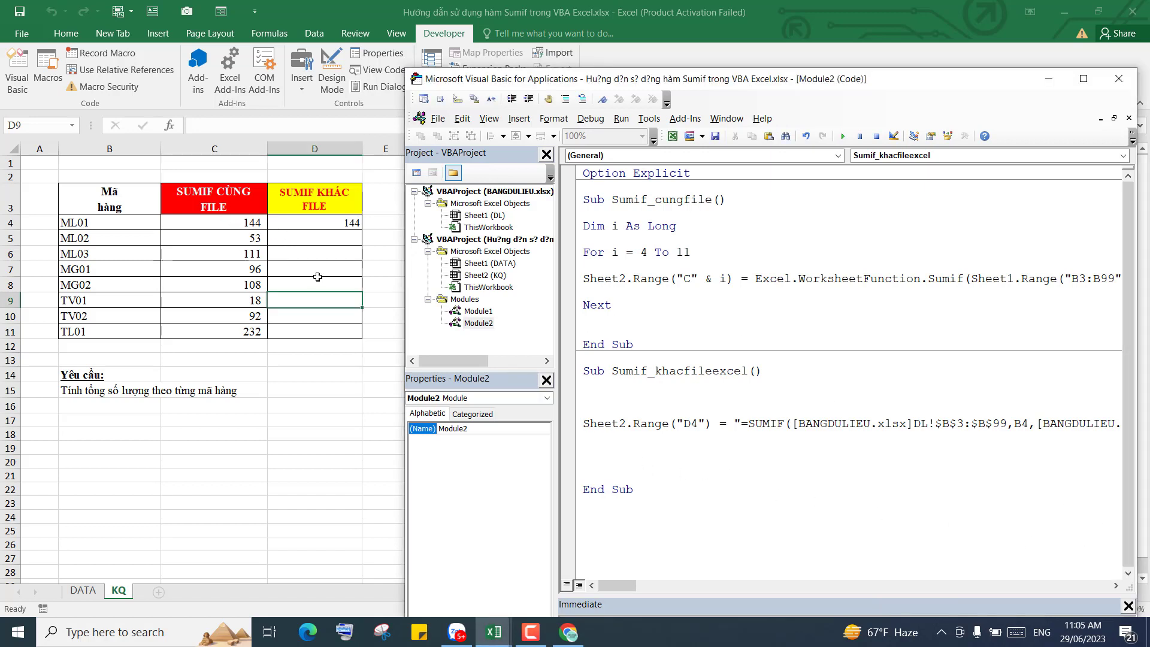
Step: Add a Sheet2.Range("D4:D11").FillDown line below the D4 formula line
left_click(593, 435)
left_click_drag(711, 423, 580, 423)
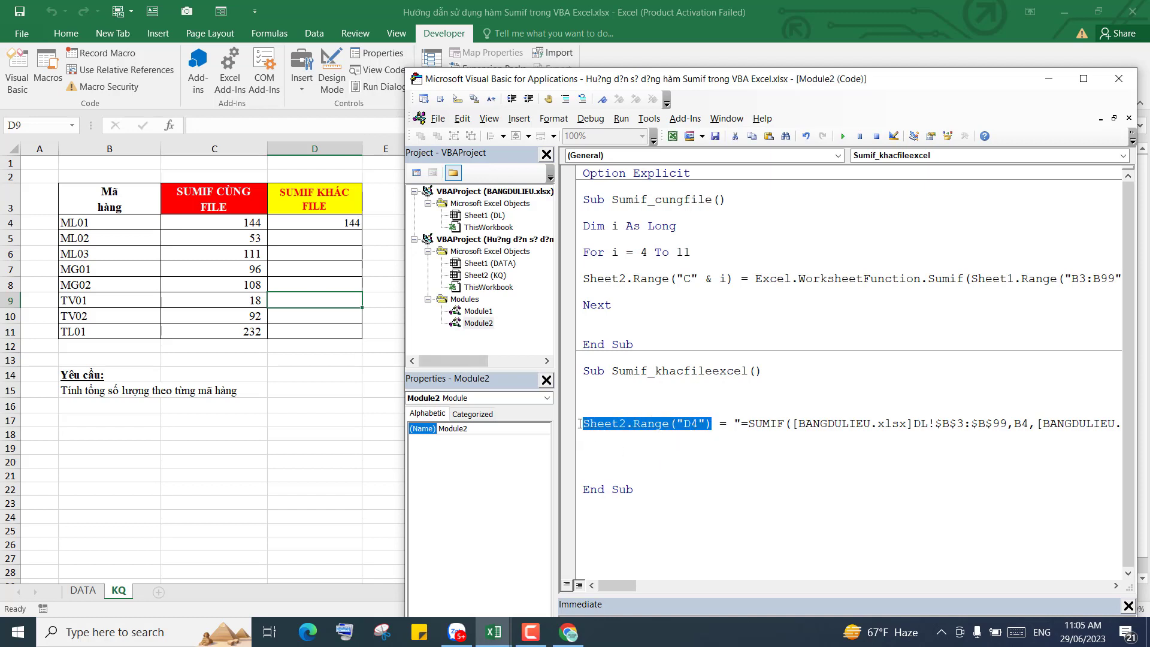
key("ctrl+c")
left_click(608, 436)
key("ctrl+v")
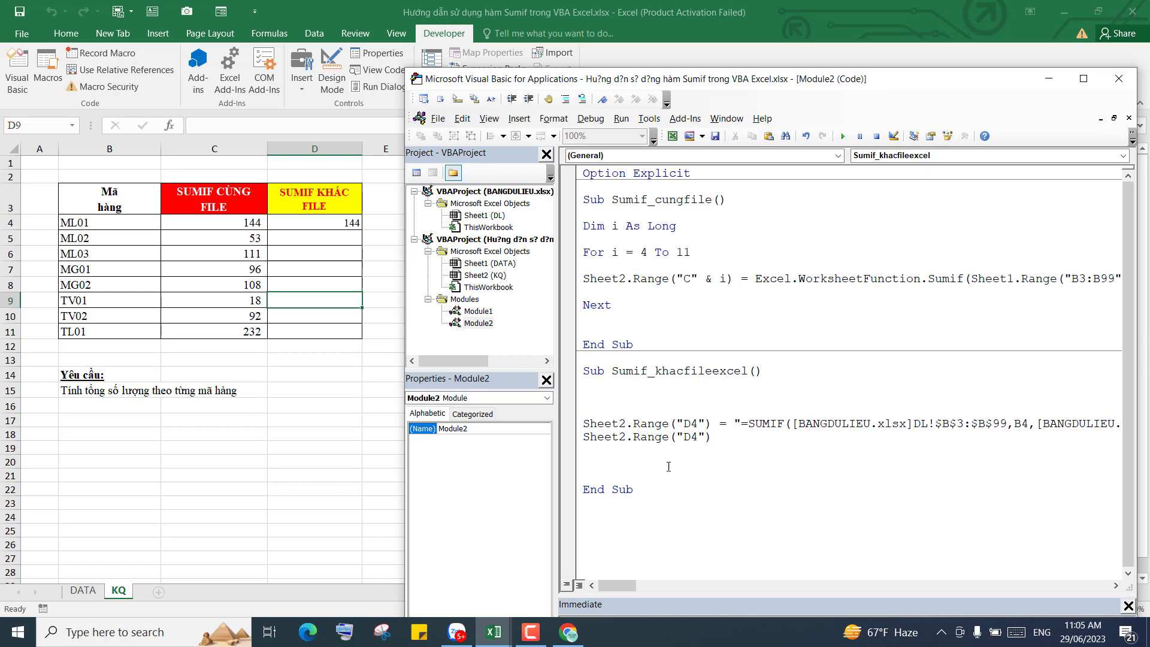
left_click(697, 440)
type(":")
type("D11")
type(".")
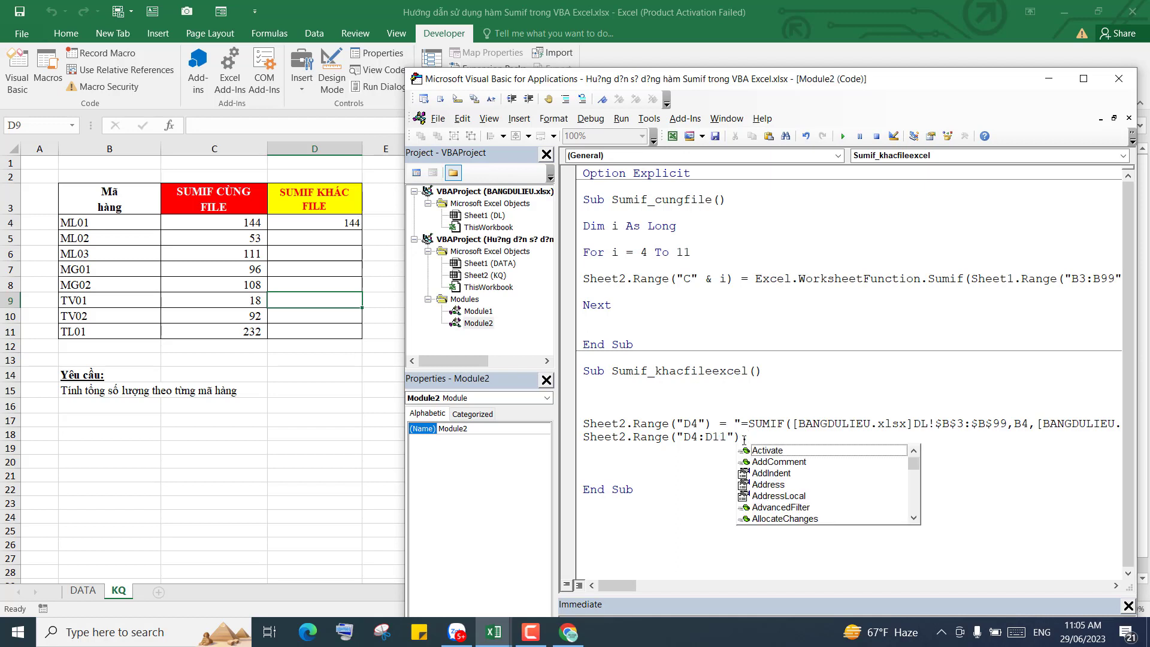
type("filld")
key("Tab")
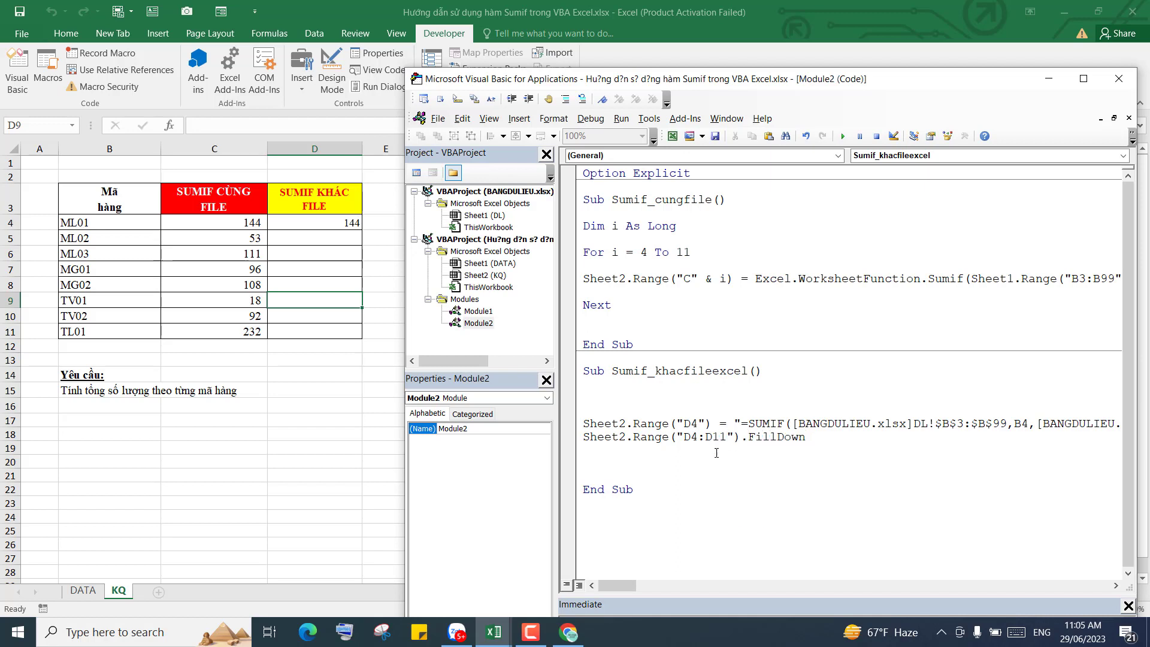
key("Down")
key("Down")
left_click_drag(808, 437, 584, 437)
left_click(707, 458)
left_click(836, 435)
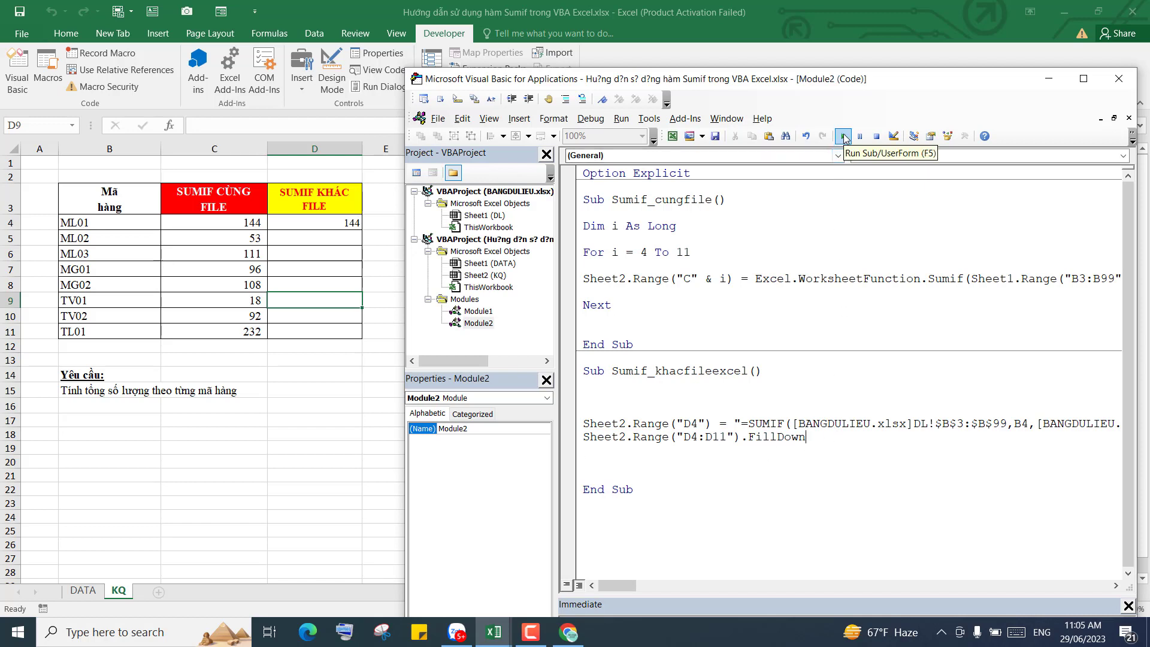
Step: Run the macro and compare the D4:D11 formulas against column C's totals
left_click(843, 136)
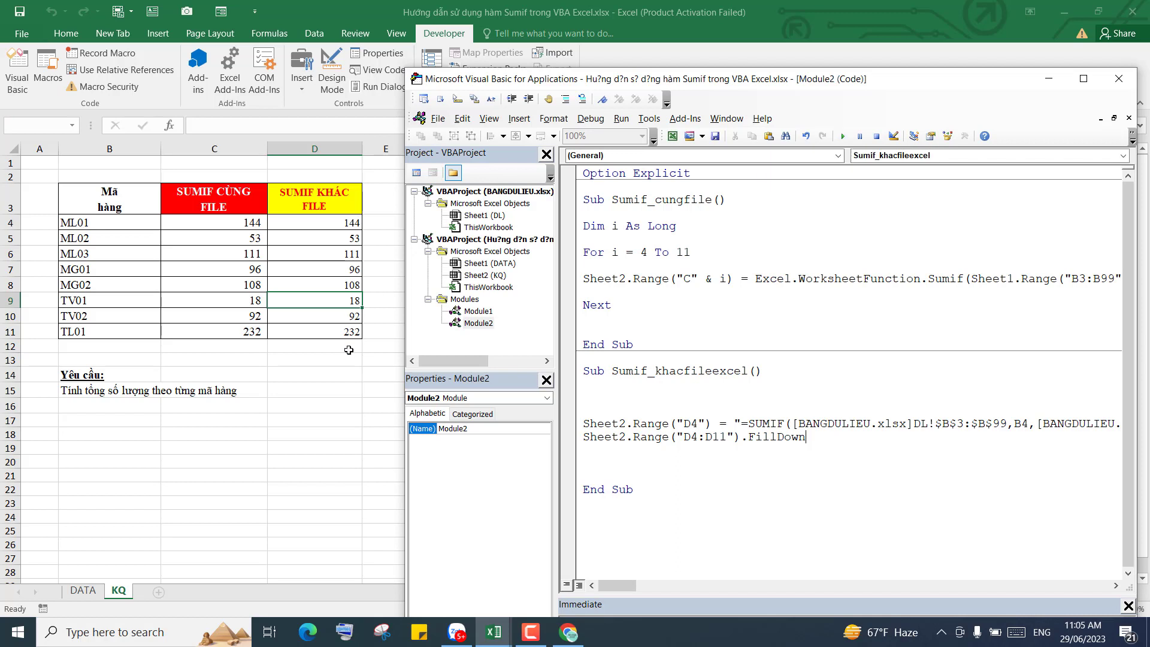
left_click(341, 225)
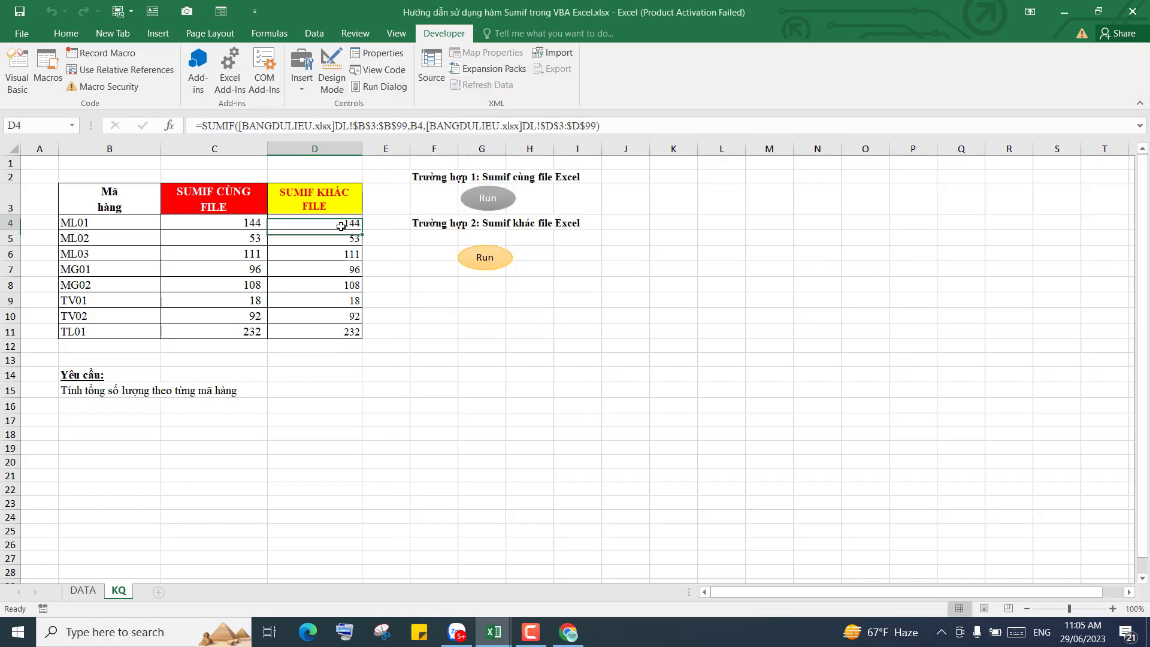
key("Down")
key("Down")
key("Down")
key("Down")
key("Down")
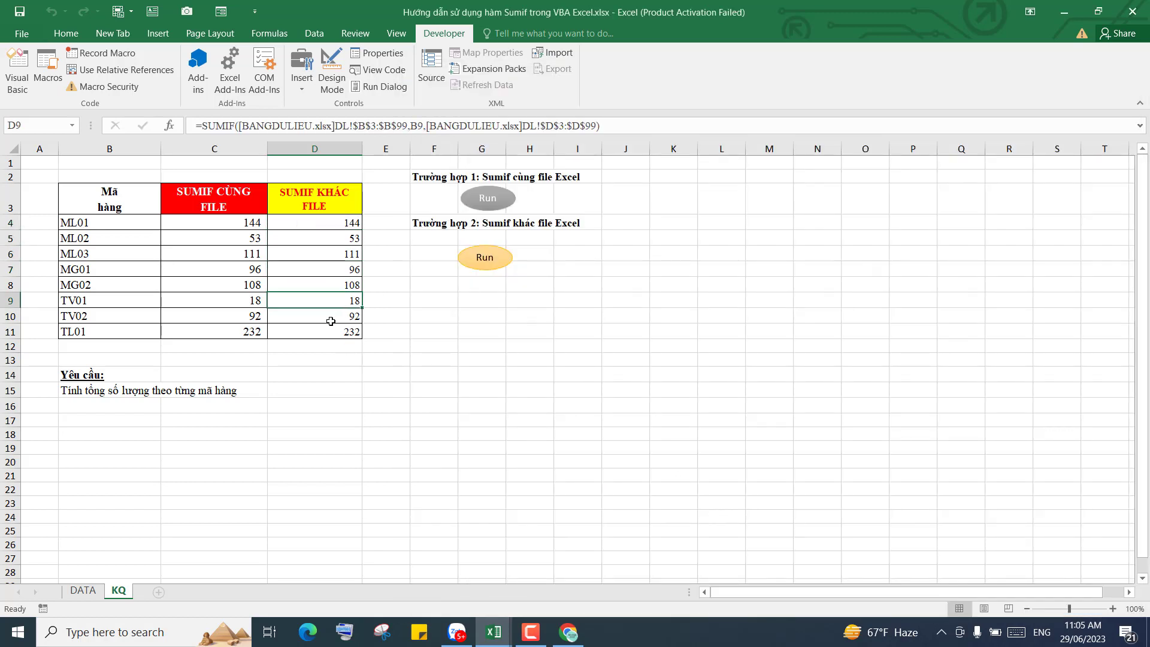
left_click(329, 226)
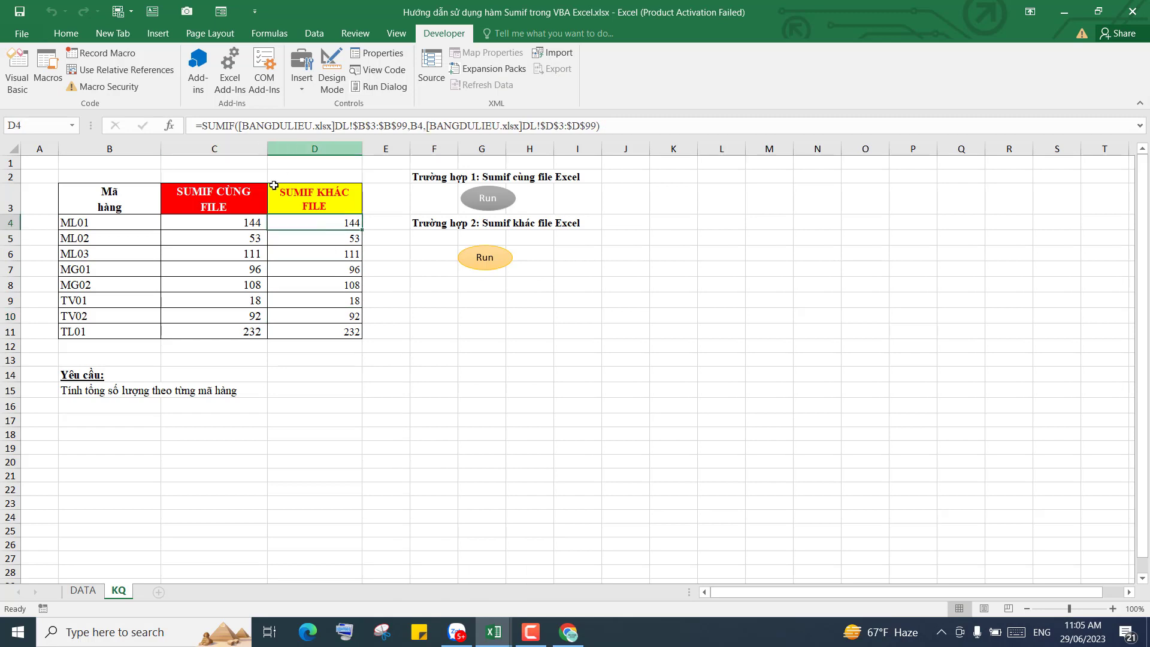
left_click(232, 225)
left_click(336, 225)
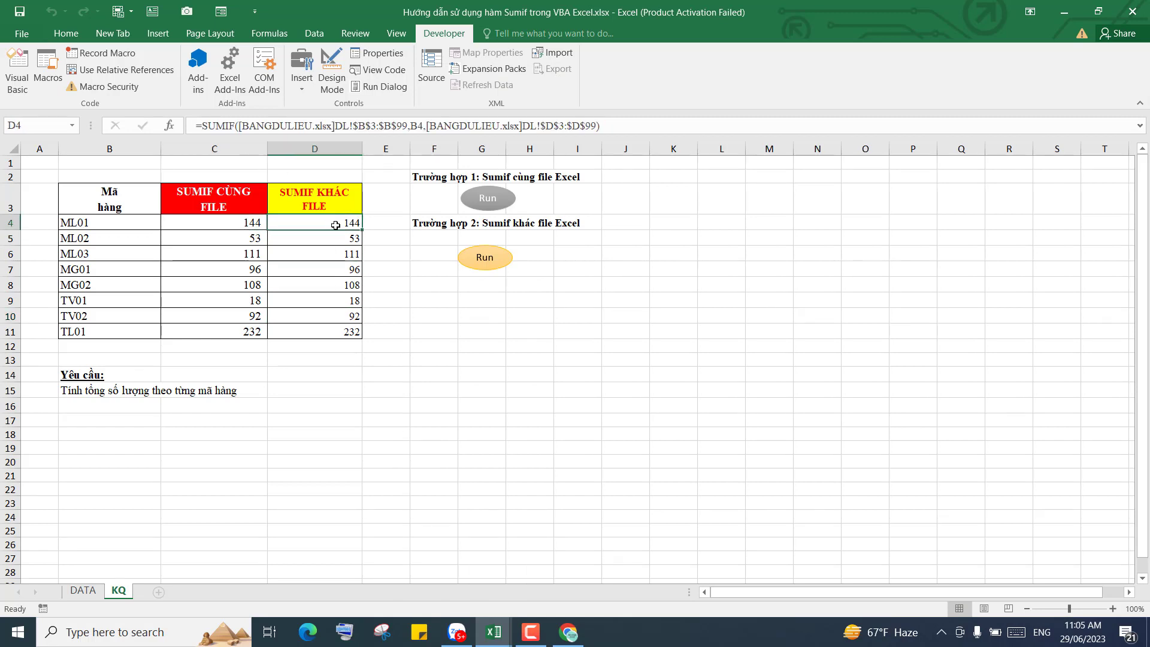
Step: Add the line Sheet2.Range("D4:D11").Value = Sheet2.Range("D4:D11").Value after FillDown
mouse_move(494, 631)
left_click(656, 571)
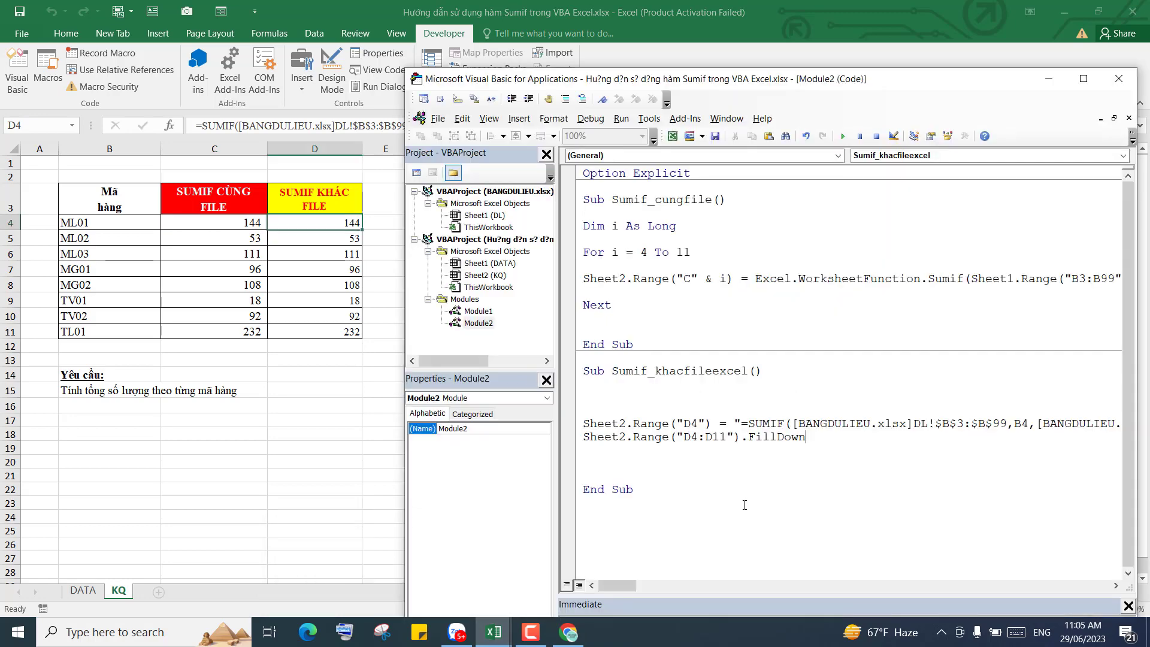
left_click_drag(740, 436, 581, 438)
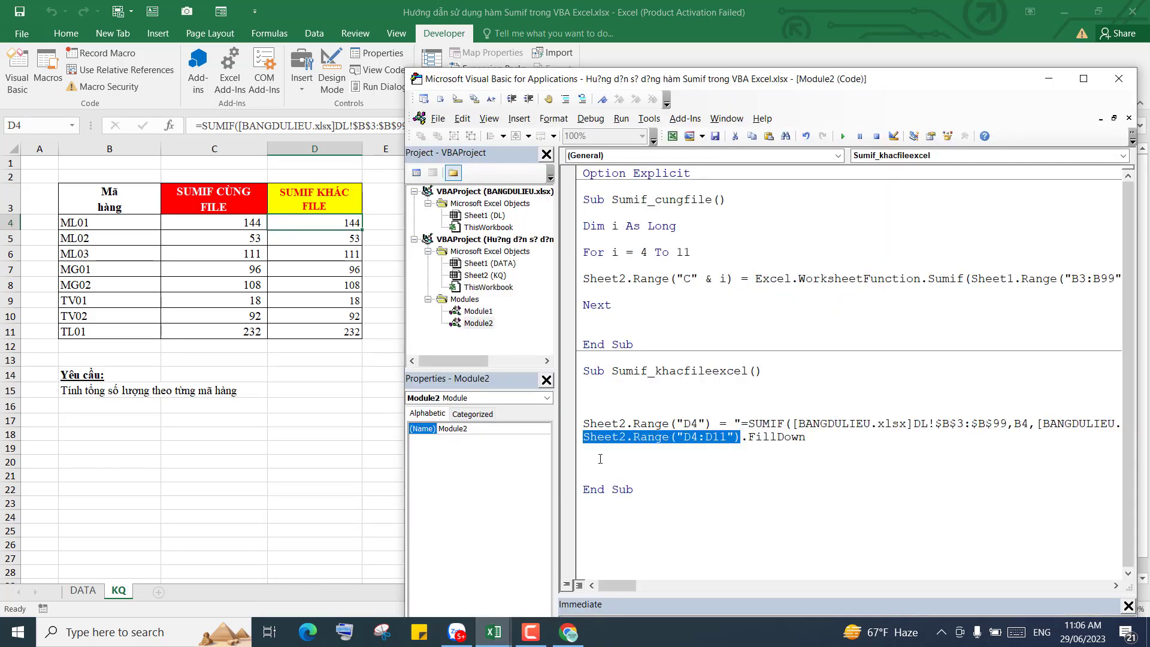
key("ctrl+c")
left_click(607, 451)
key("ctrl+v")
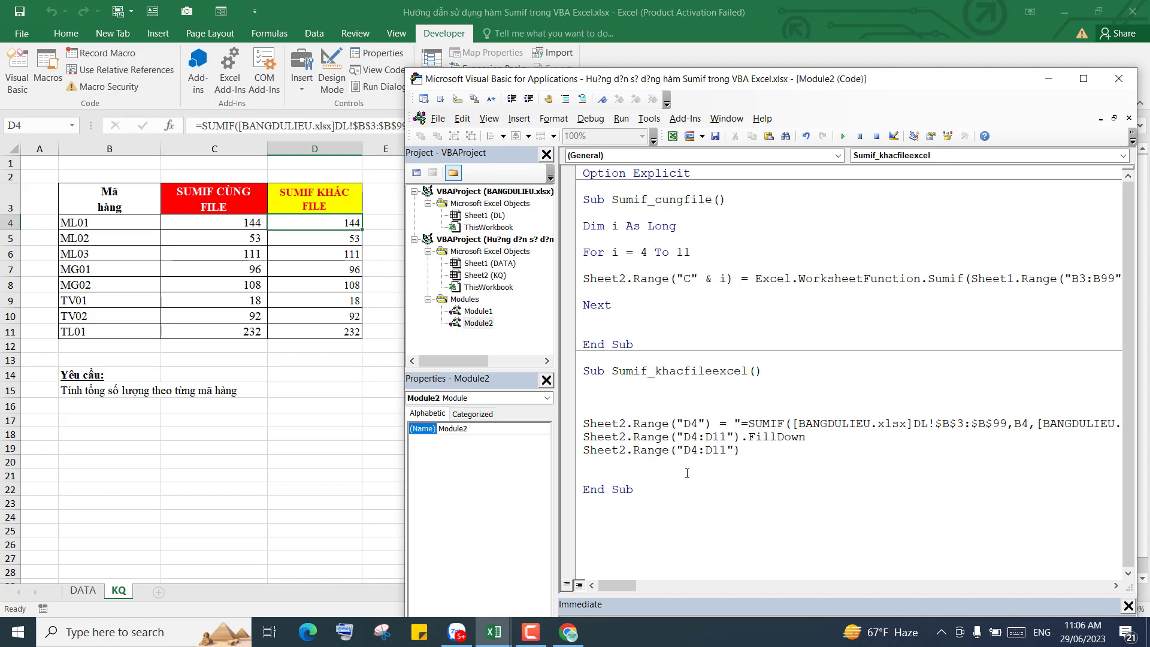
type("=")
type(" Sheet2.Range(\"D4:D11\")")
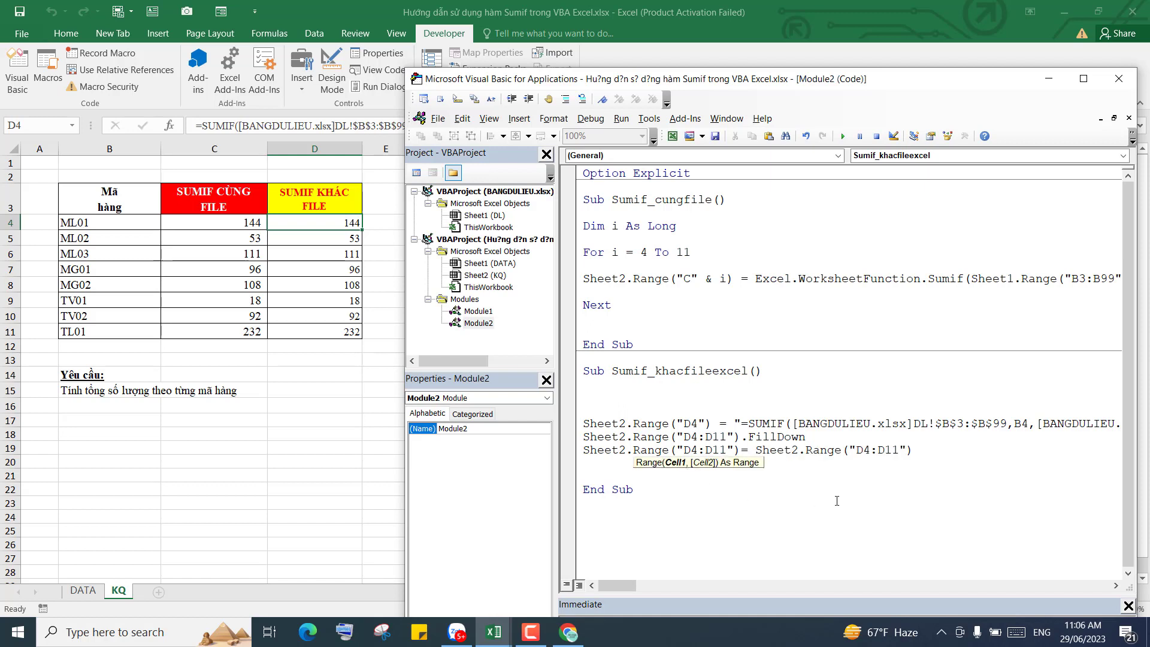
left_click(837, 500)
left_click(740, 449)
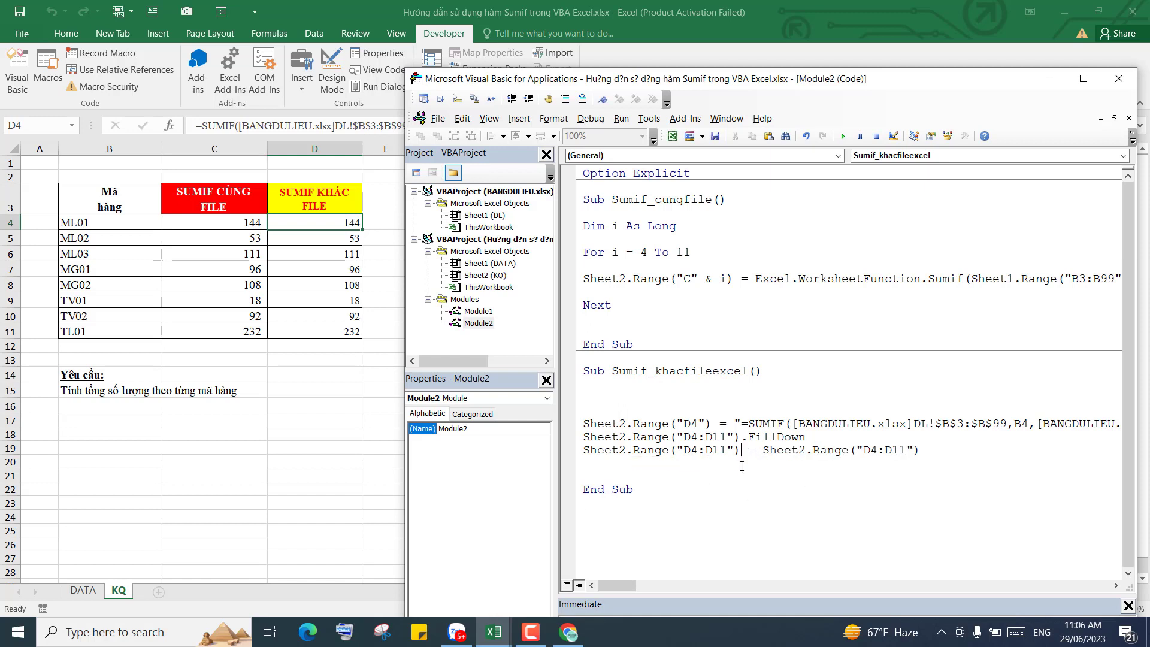
type(".value")
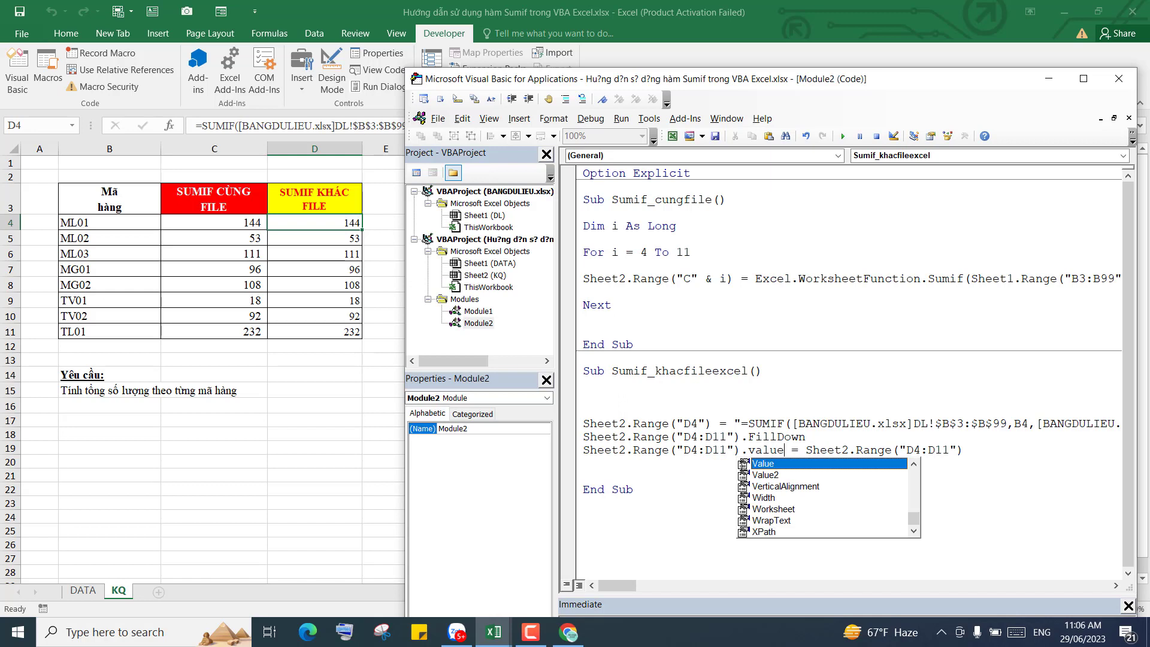
left_click(973, 447)
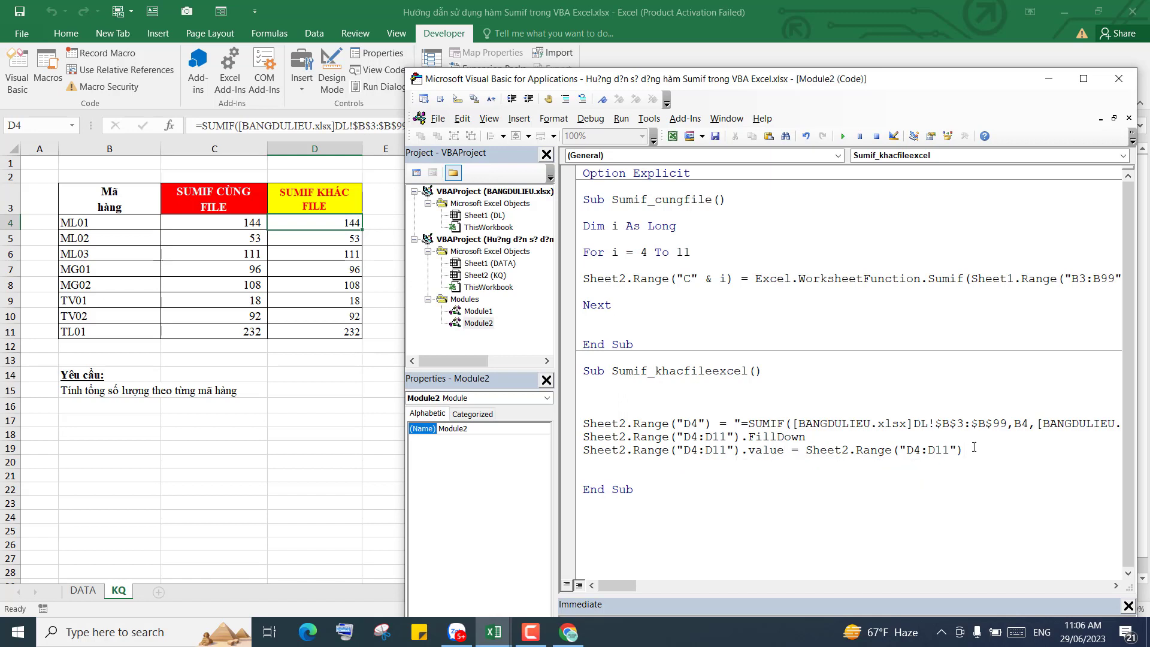
type(".value")
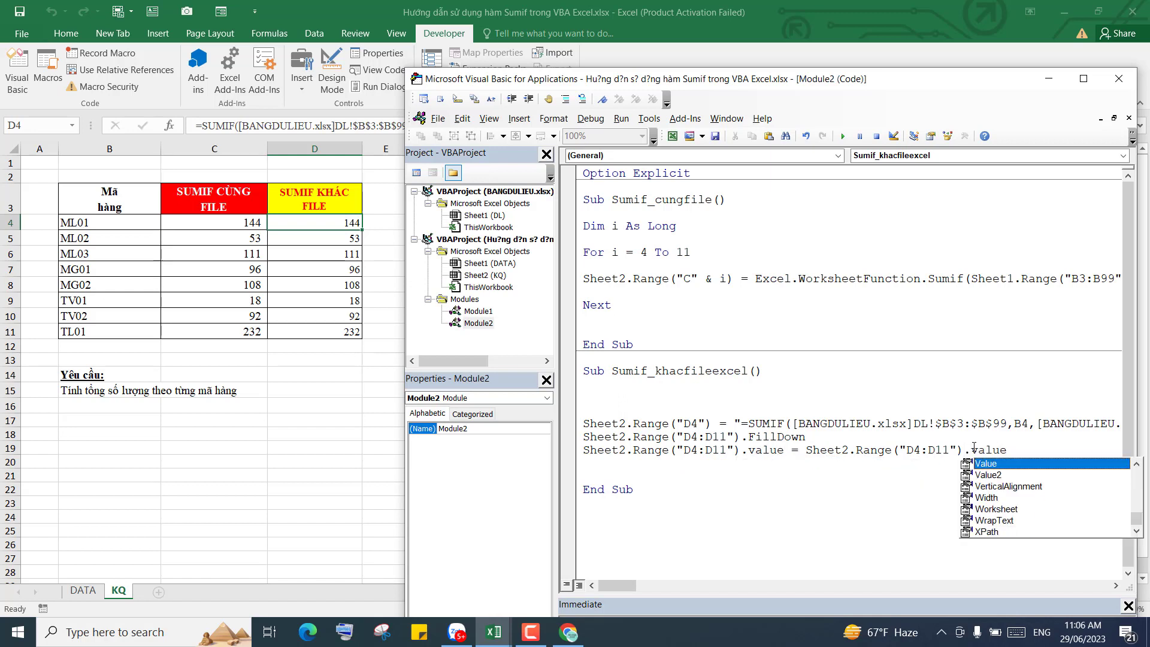
left_click(887, 473)
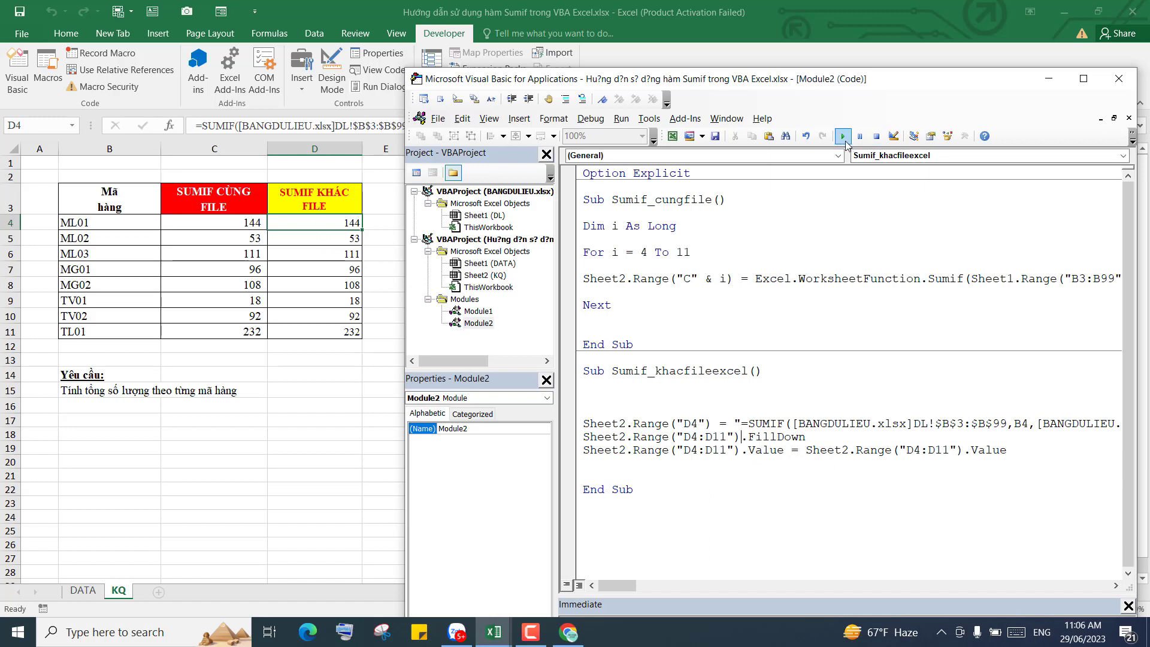
Step: Run the macro and confirm D4:D11 hold plain numbers, such as 96 in D7
left_click(844, 137)
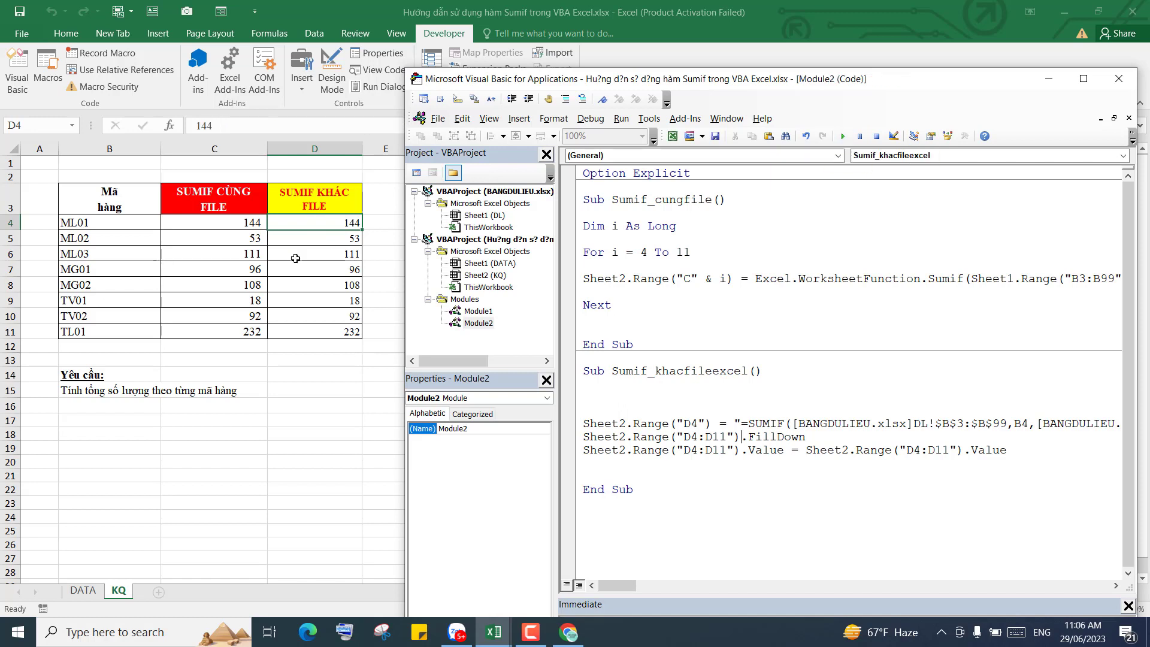
left_click(317, 238)
left_click(330, 261)
left_click(329, 269)
left_click(330, 285)
left_click(329, 300)
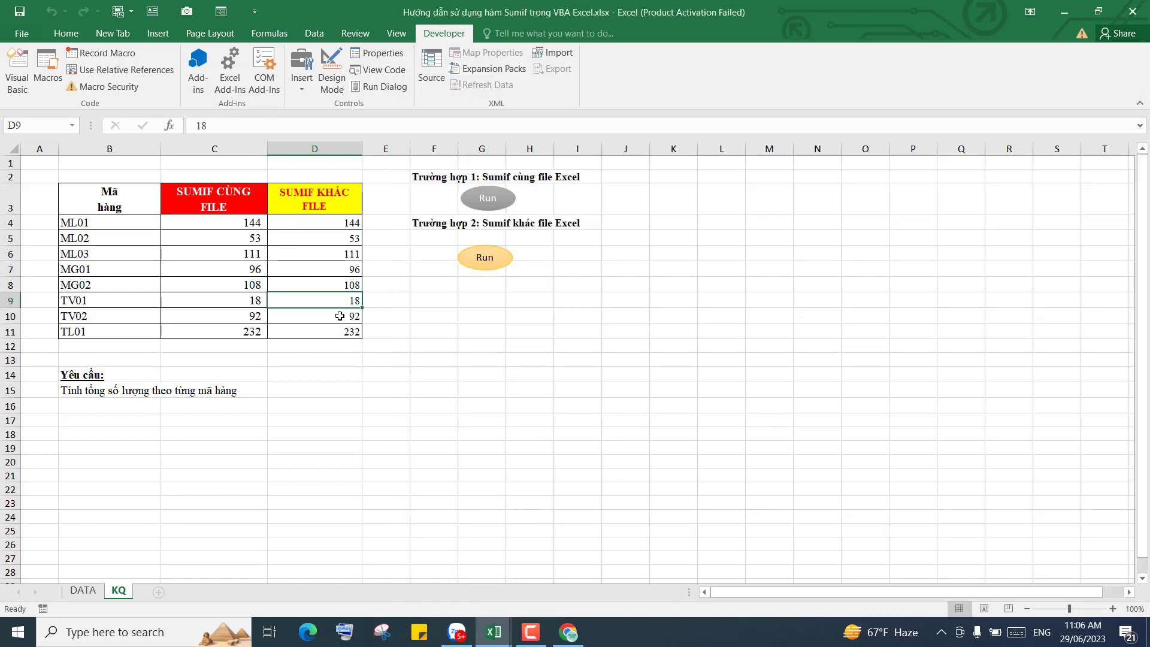
left_click(329, 315)
left_click(330, 331)
left_click(341, 267)
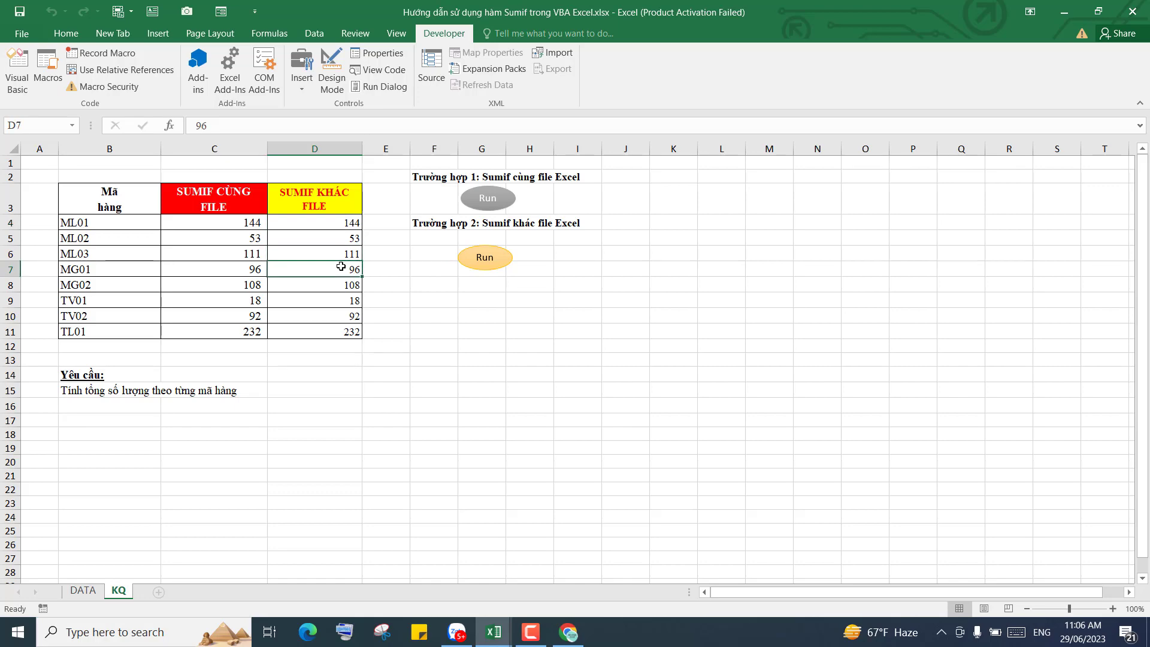
left_click(494, 632)
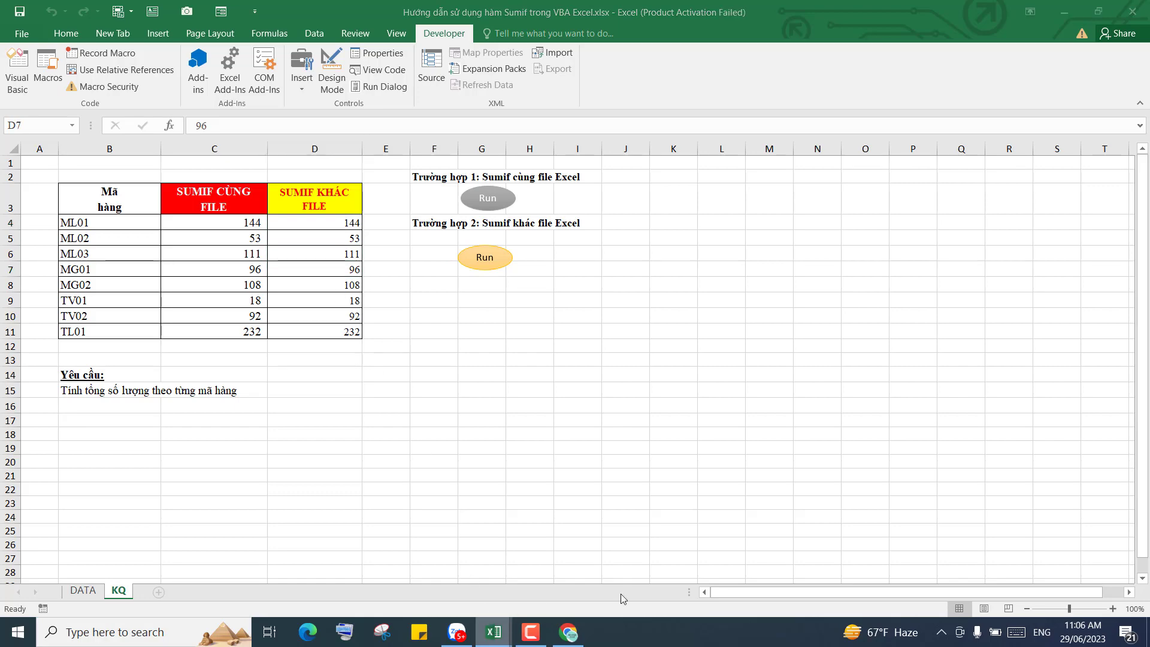
left_click(652, 575)
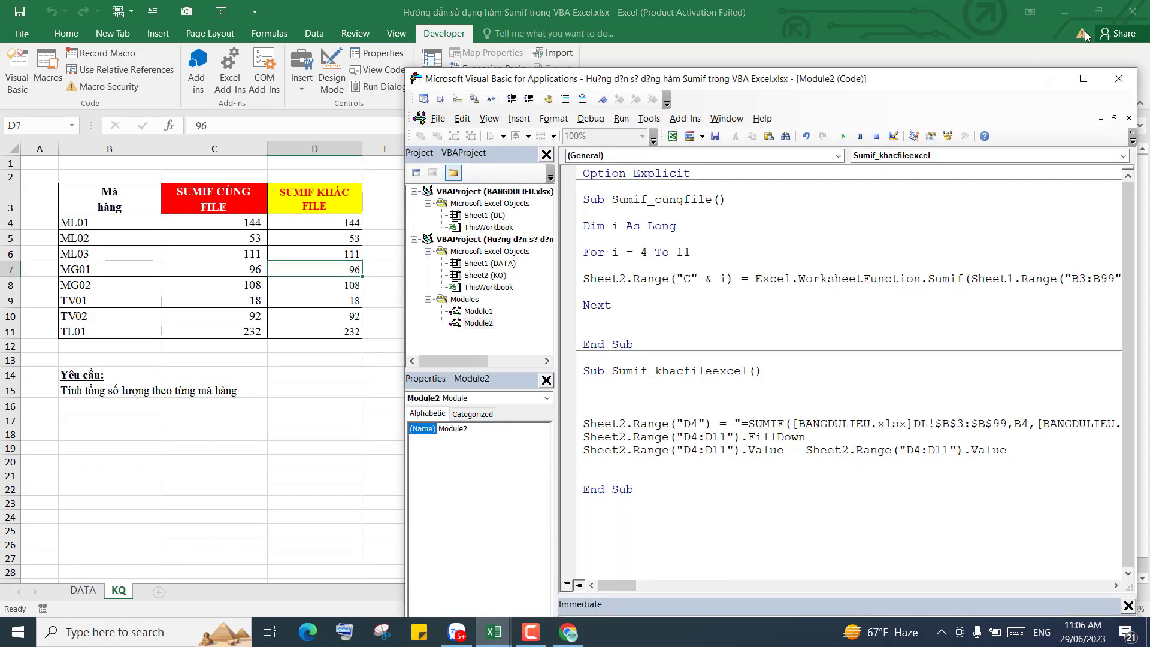
left_click(1082, 79)
left_click(641, 427)
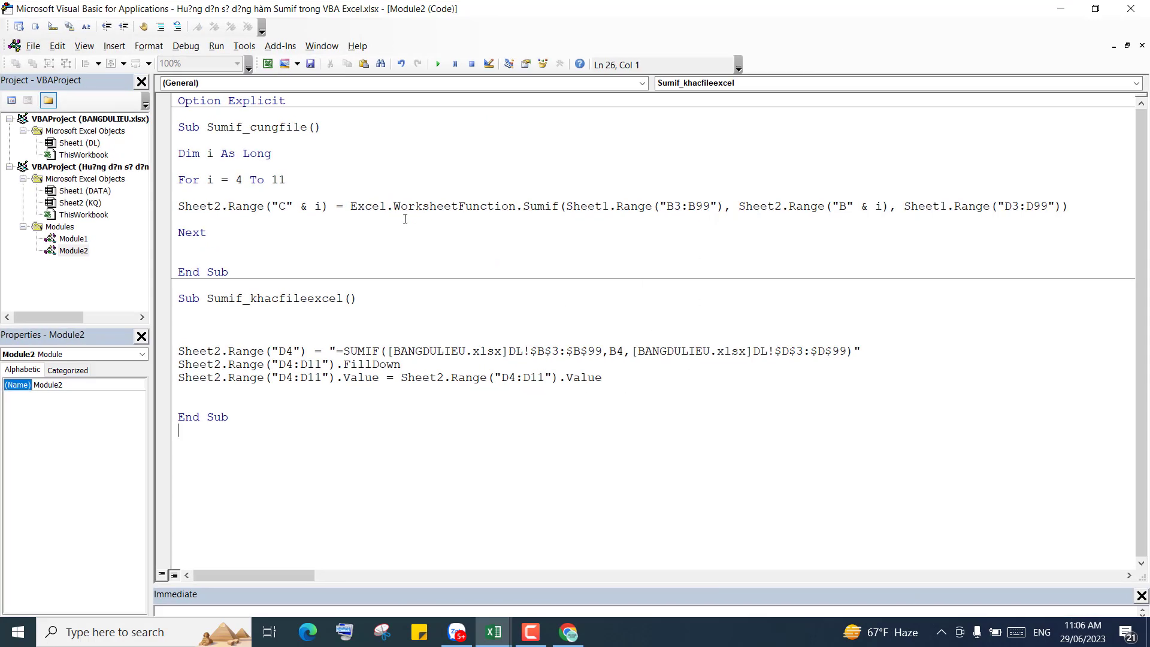
left_click(707, 223)
left_click(1094, 9)
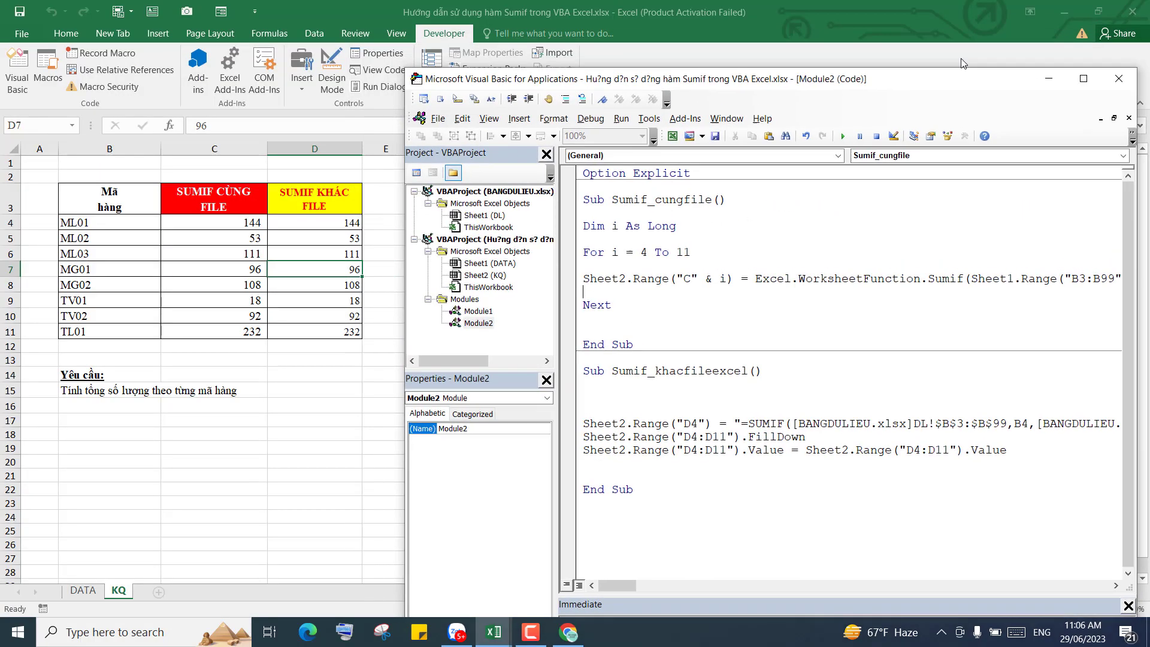
left_click_drag(937, 79, 908, 23)
left_click(759, 423)
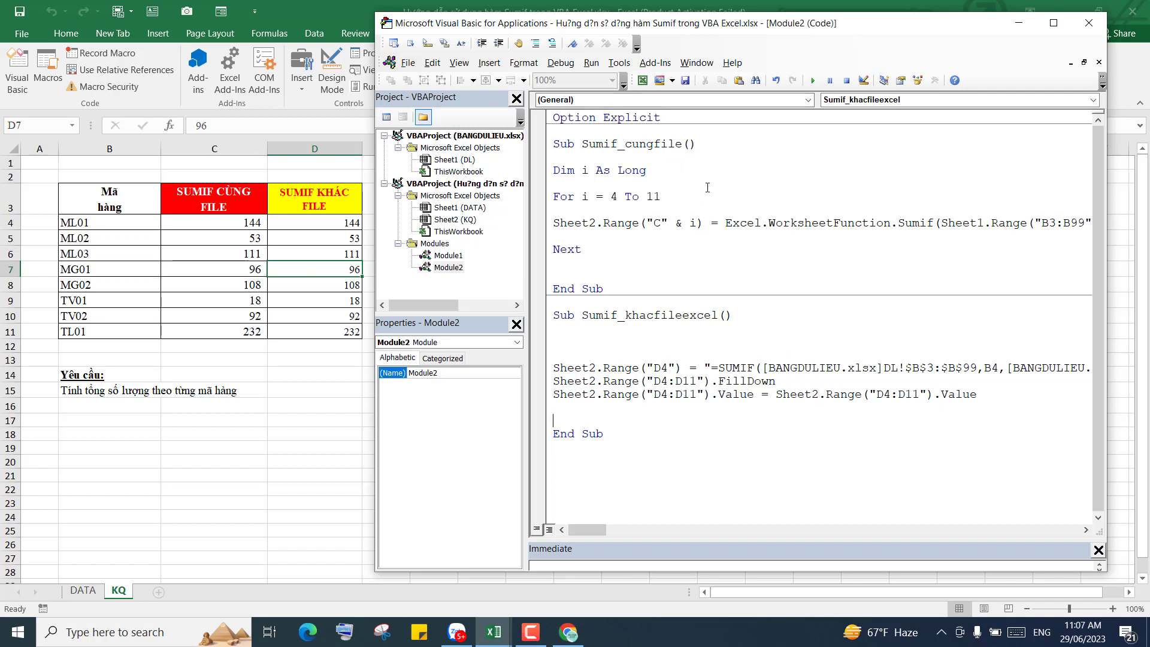
left_click(723, 394)
left_click(312, 410)
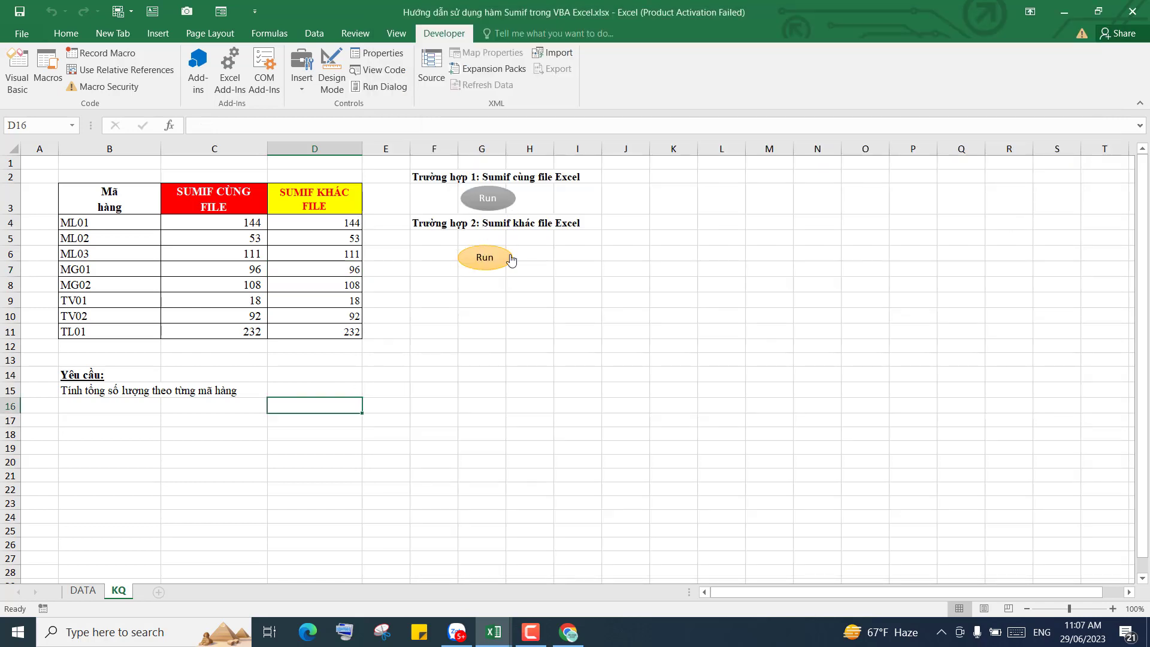
Step: Click a few empty cells beside the Run buttons on the KQ sheet
left_click(556, 300)
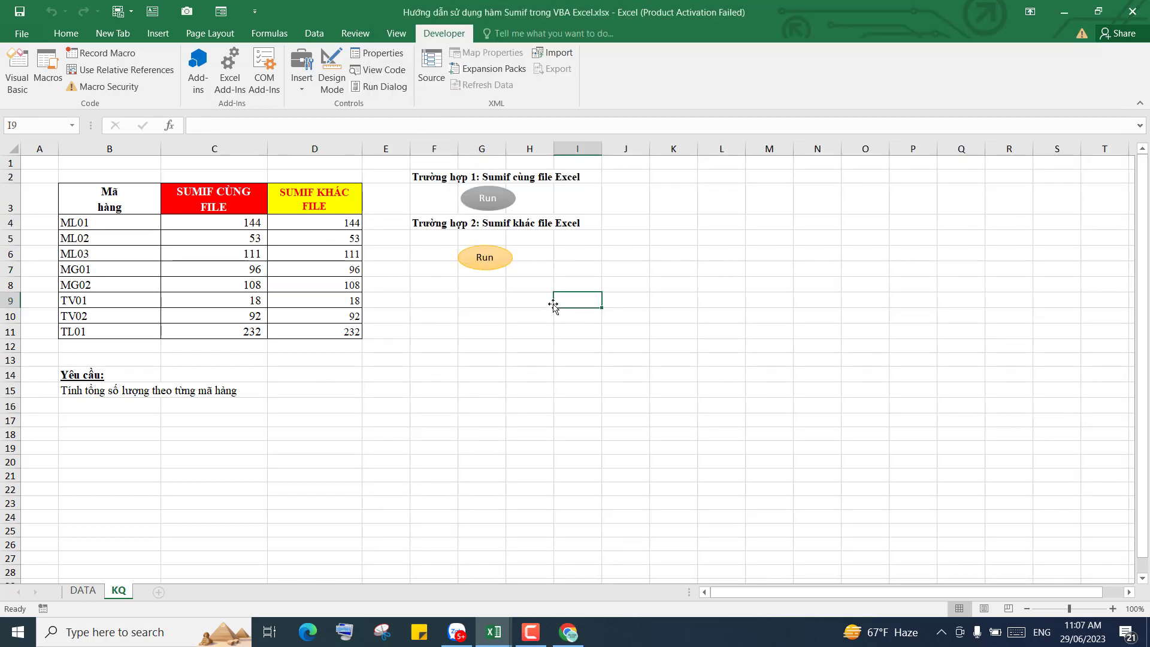
left_click(499, 330)
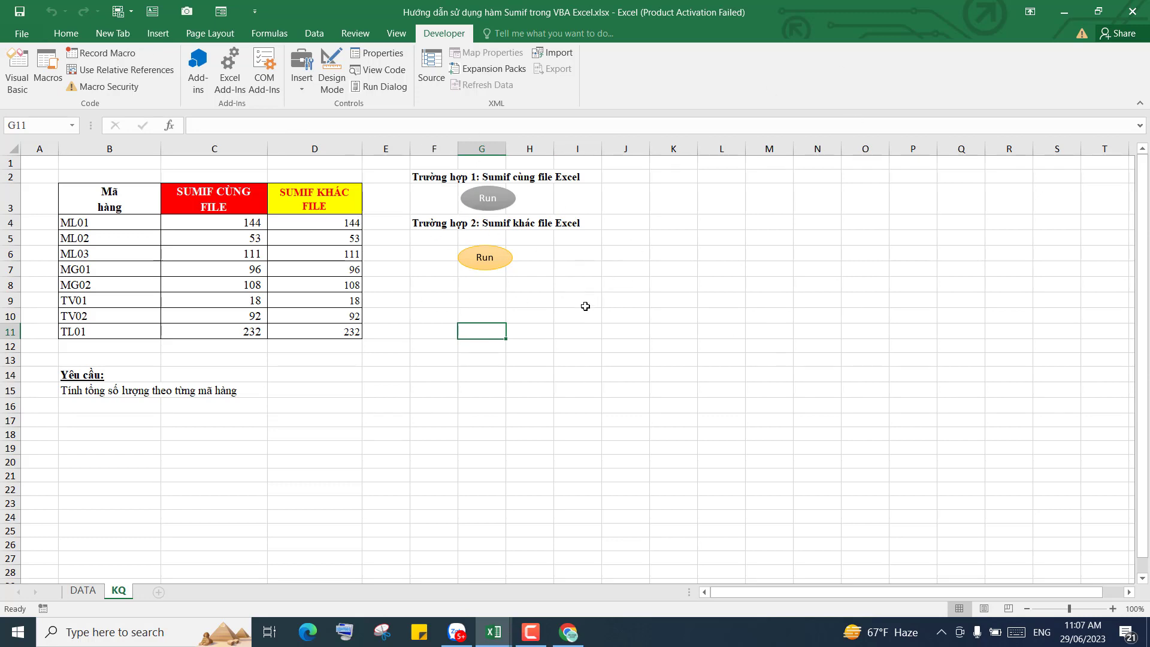
left_click(548, 311)
left_click(591, 288)
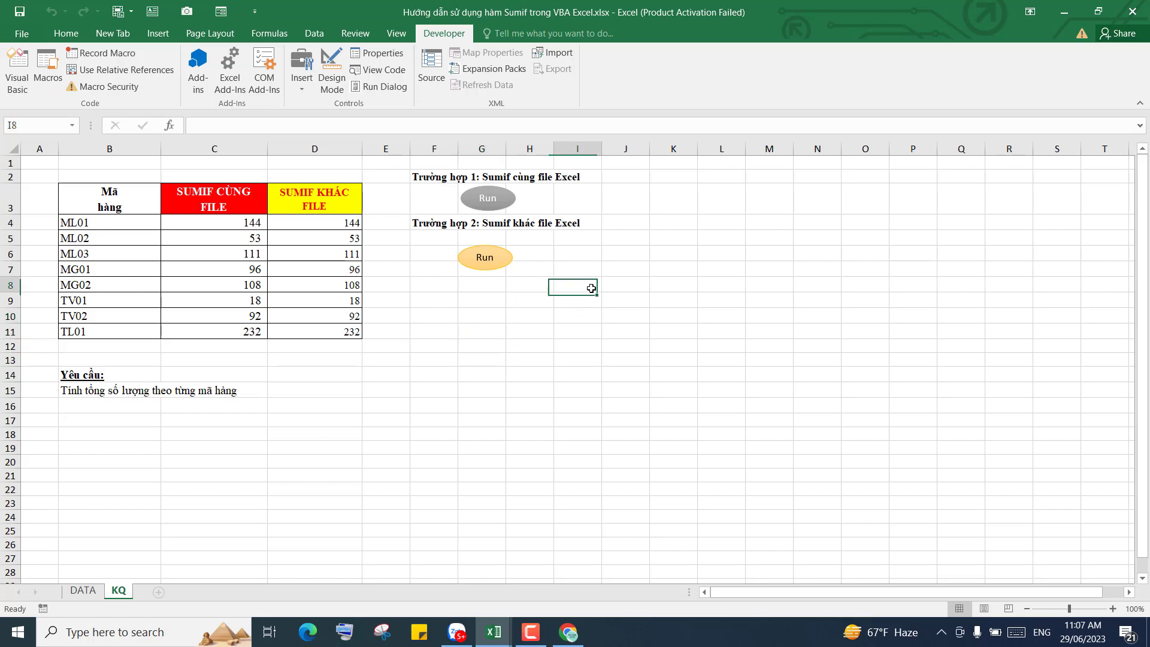
Step: Draw an oval shape near cell K3 from the Insert Shapes gallery
left_click(155, 36)
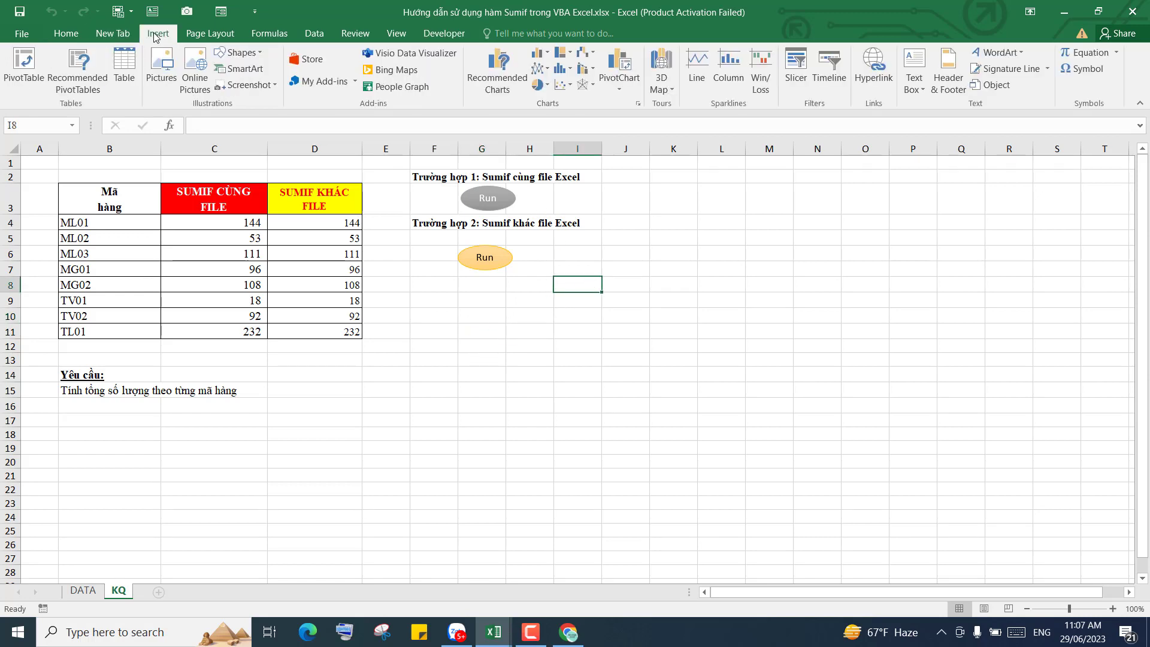
left_click(240, 52)
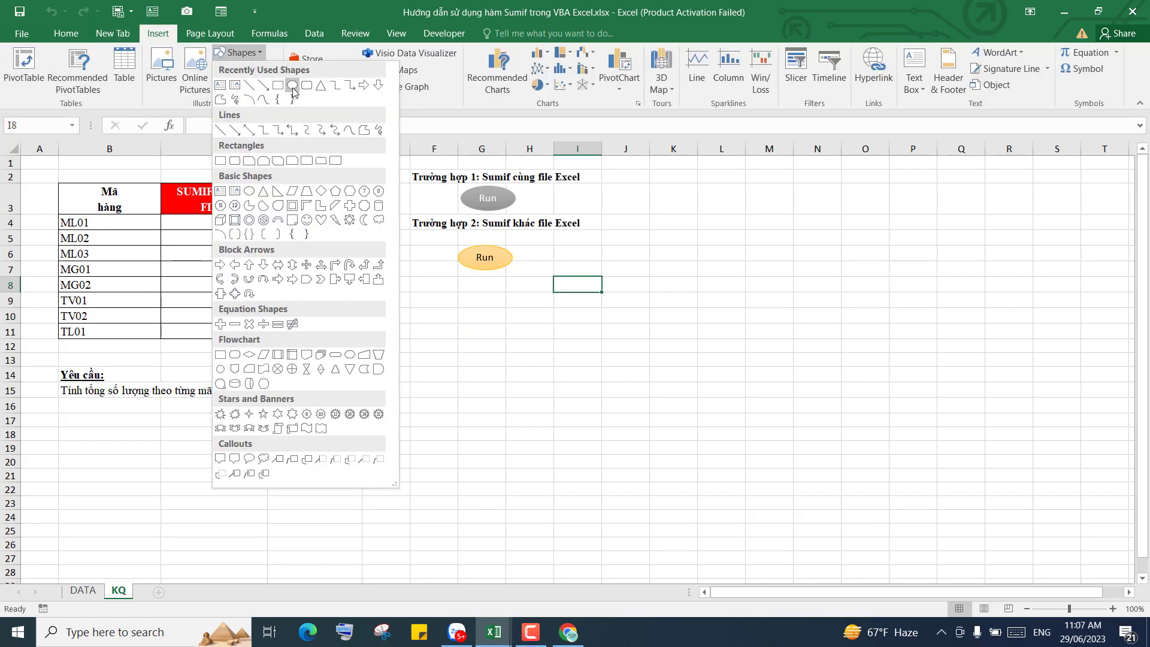
left_click(293, 85)
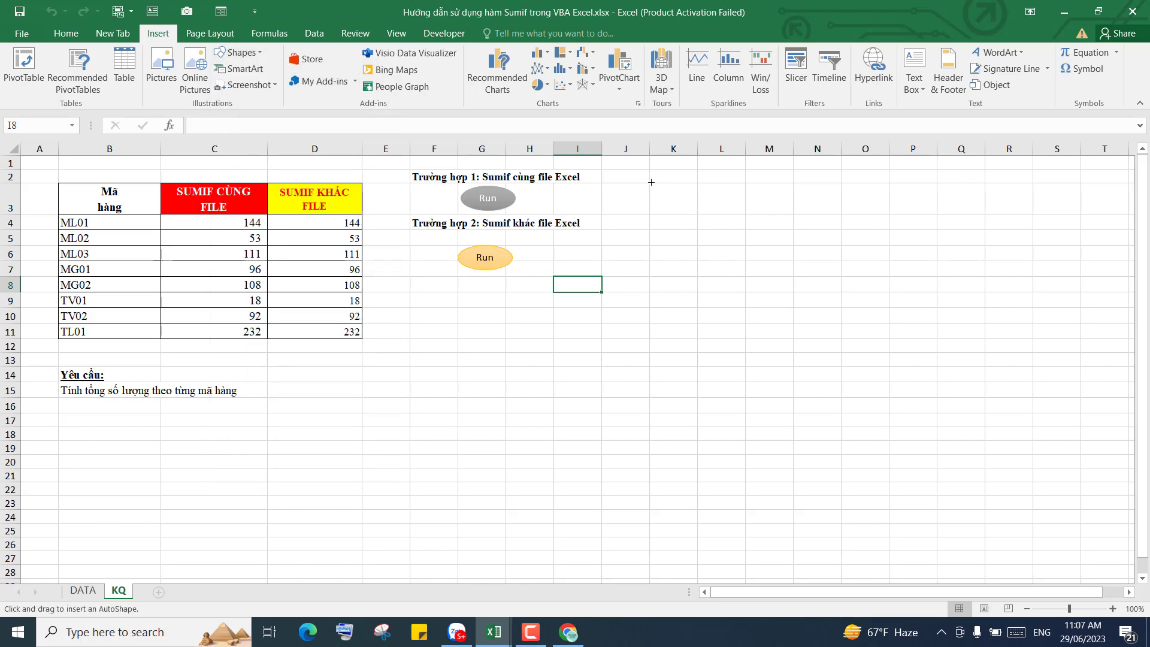
left_click_drag(651, 182, 699, 211)
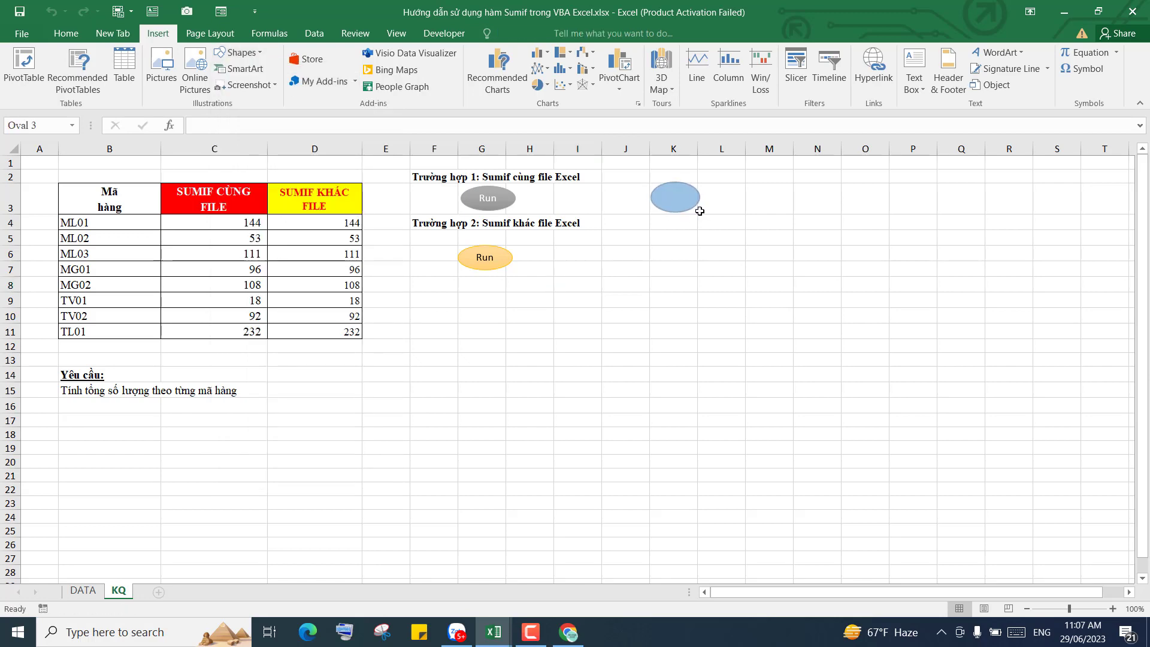
Step: Give the oval the green shape style and label it Run
left_click(479, 90)
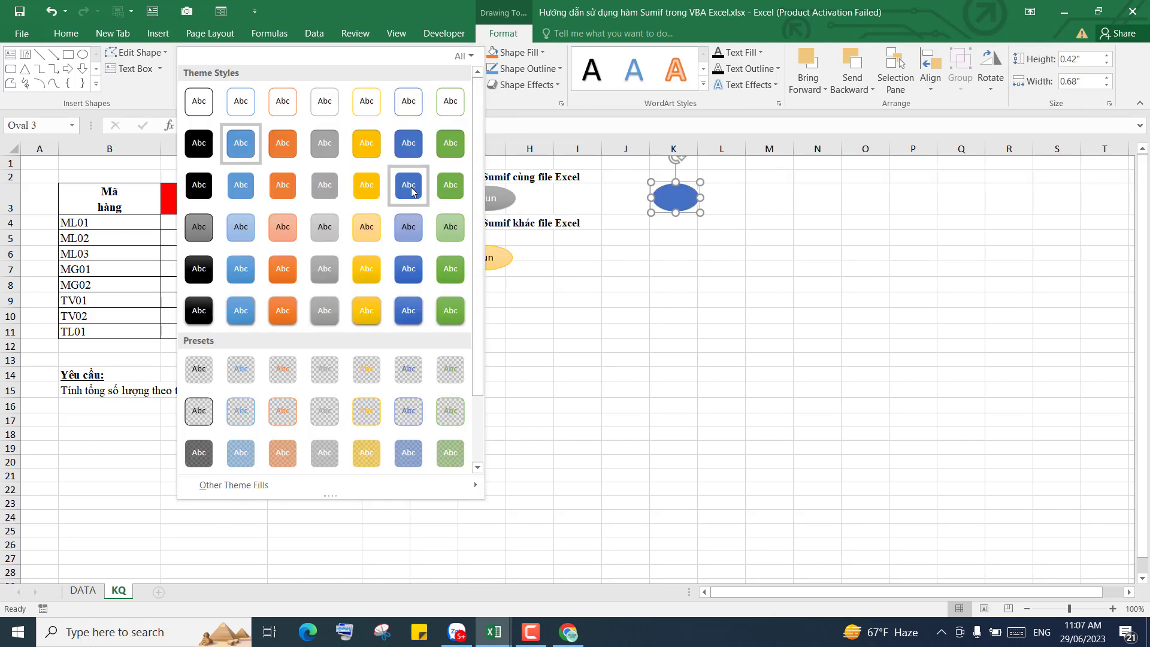
left_click(450, 184)
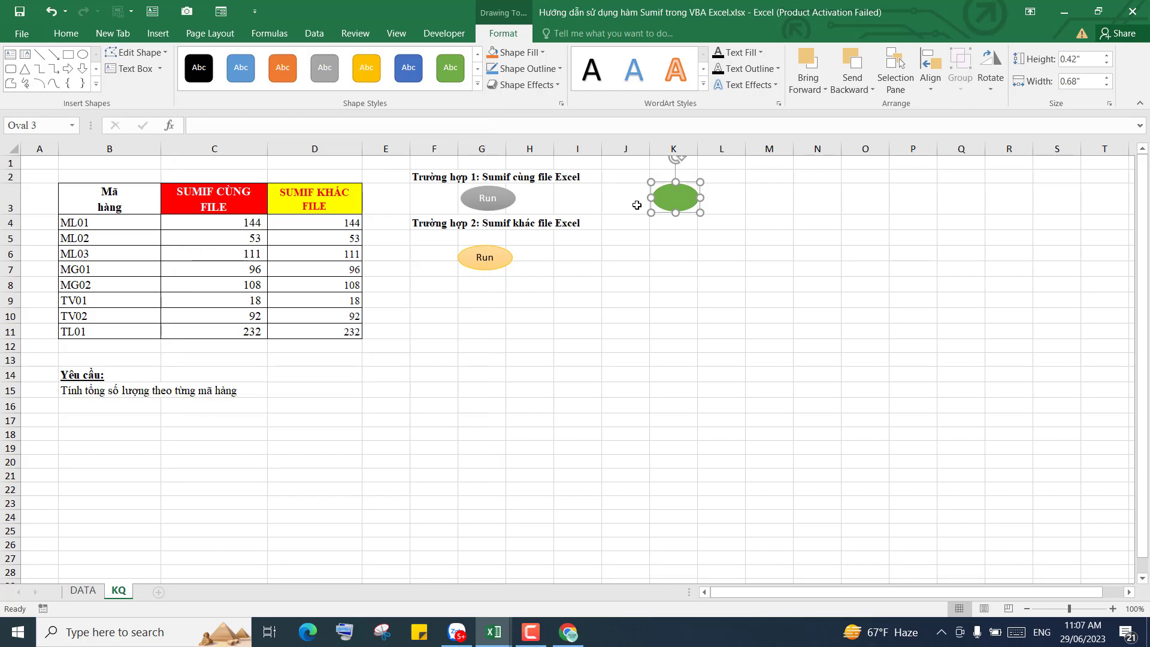
right_click(677, 198)
left_click(712, 286)
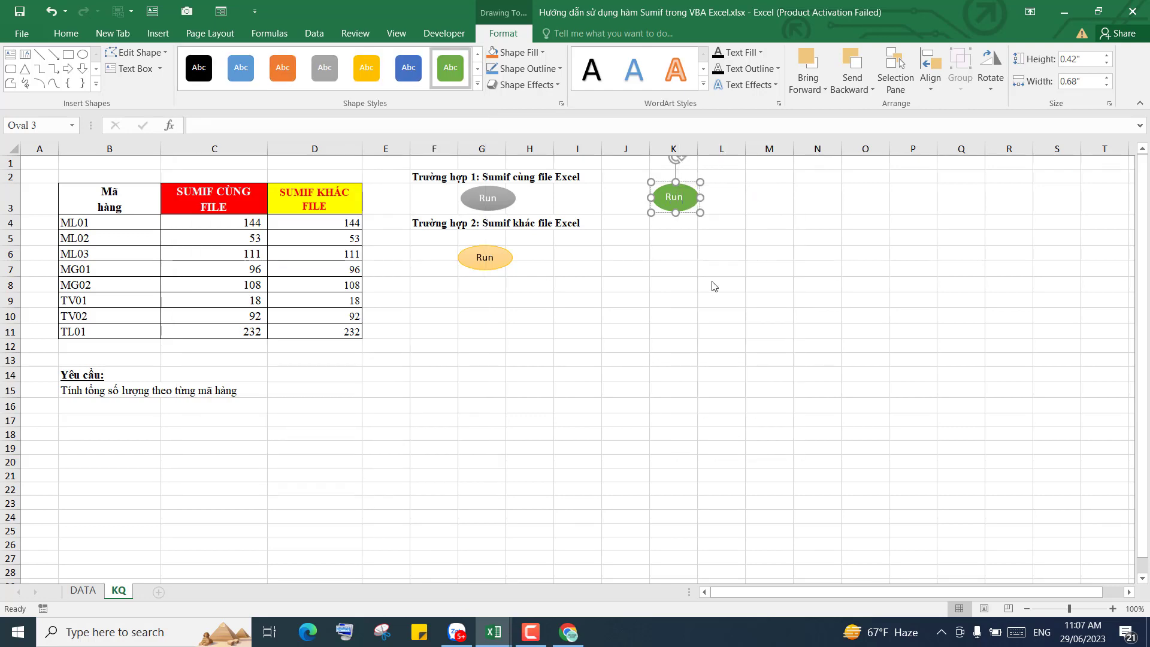
type("Run")
left_click(735, 290)
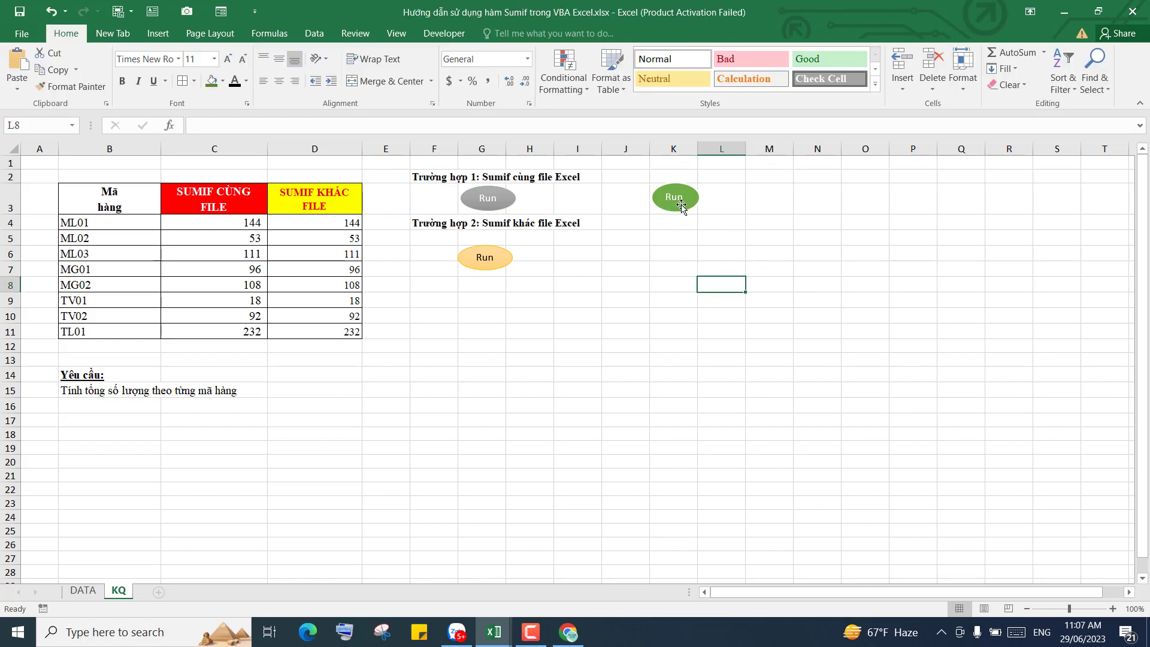
Step: Copy the green Run oval and paste the copy at cell K6
left_click(687, 206)
right_click(686, 206)
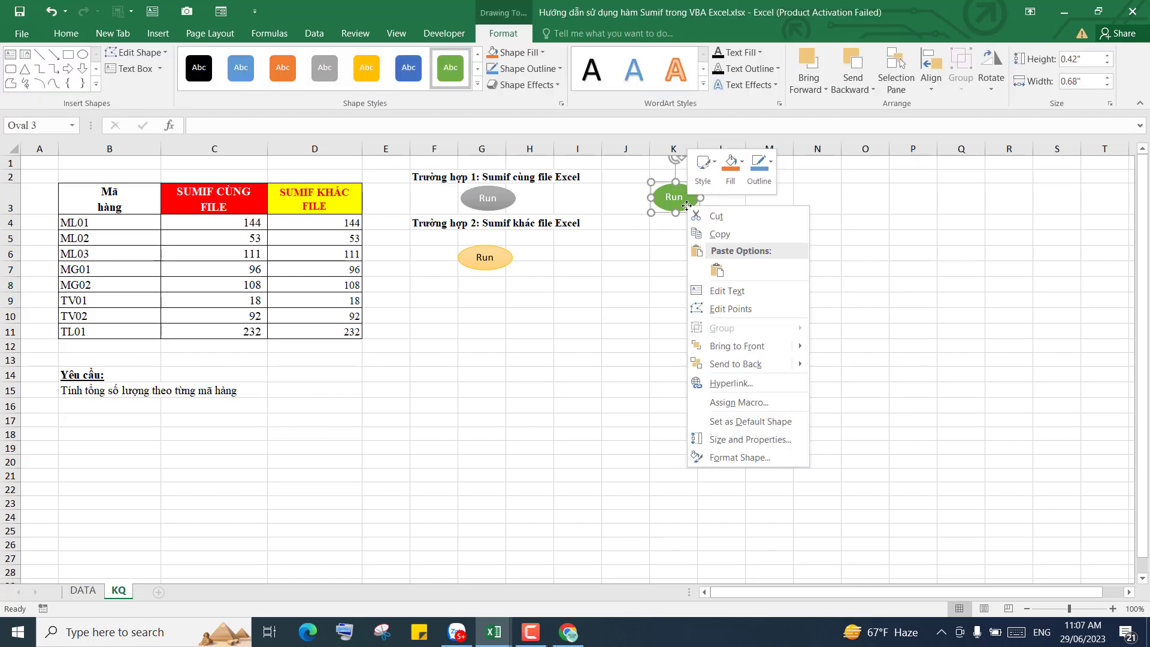
left_click(662, 262)
left_click(671, 255)
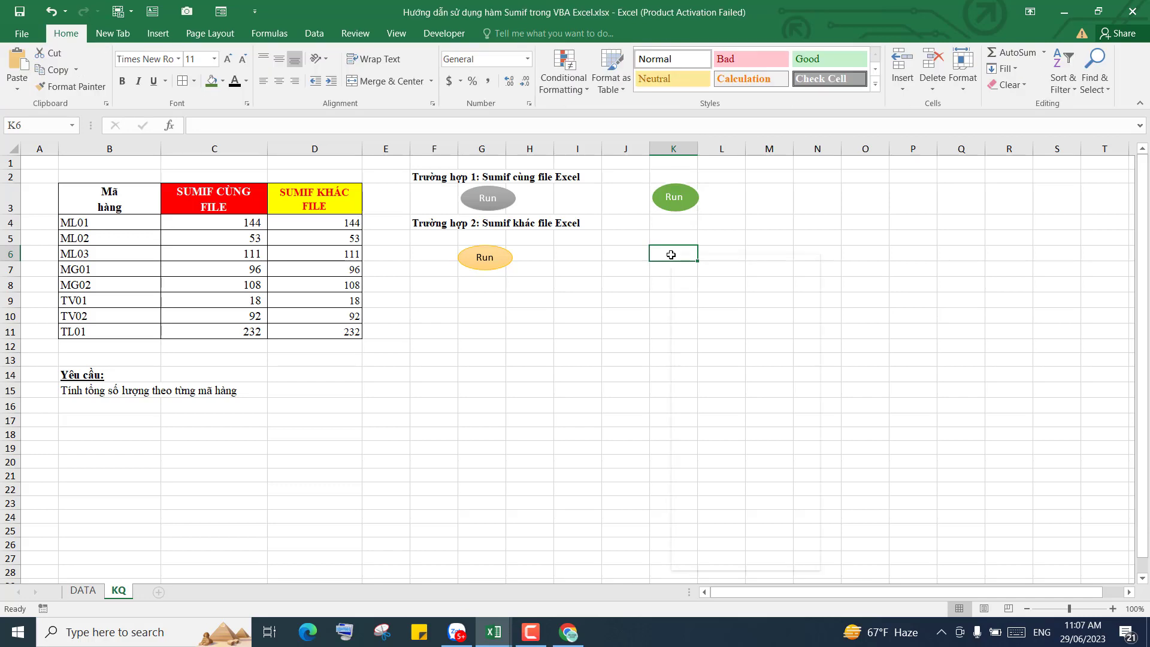
right_click(671, 255)
left_click(702, 311)
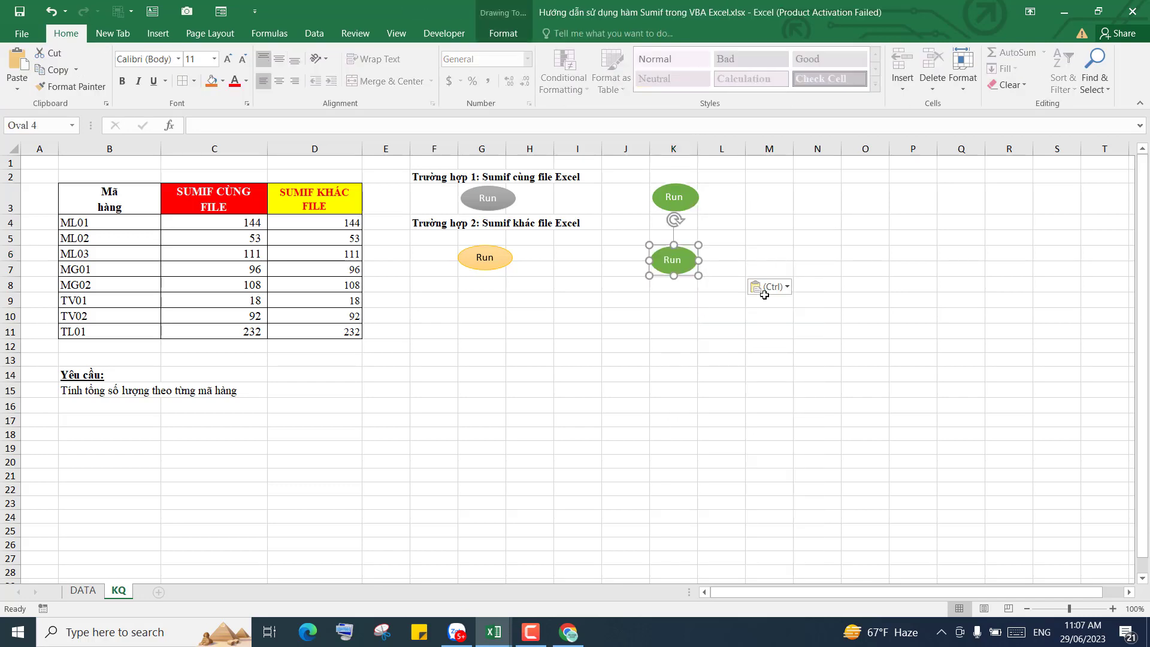
left_click(685, 393)
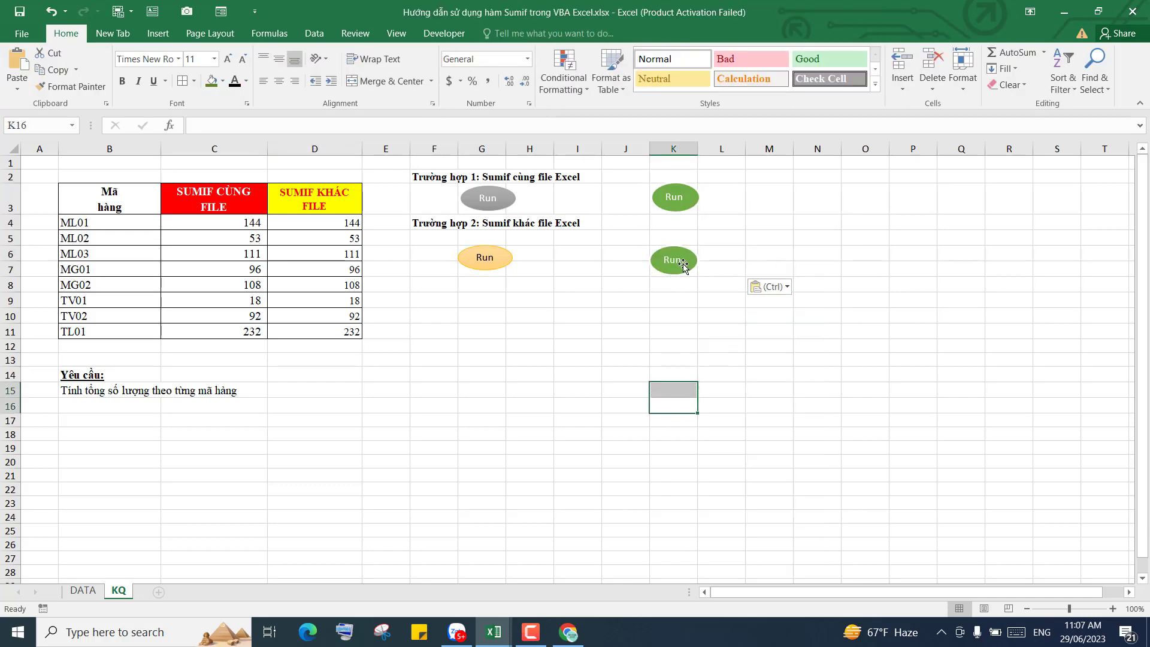
Step: Apply the orange shape style to the pasted Run oval
left_click(683, 264)
left_click(500, 33)
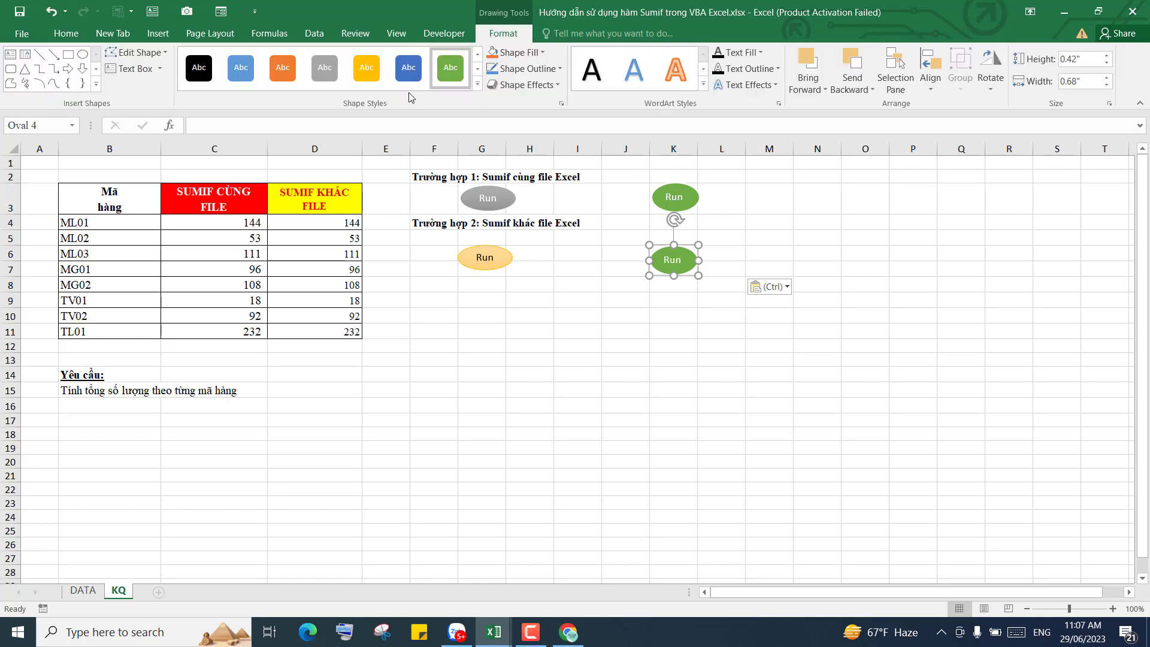
left_click(479, 88)
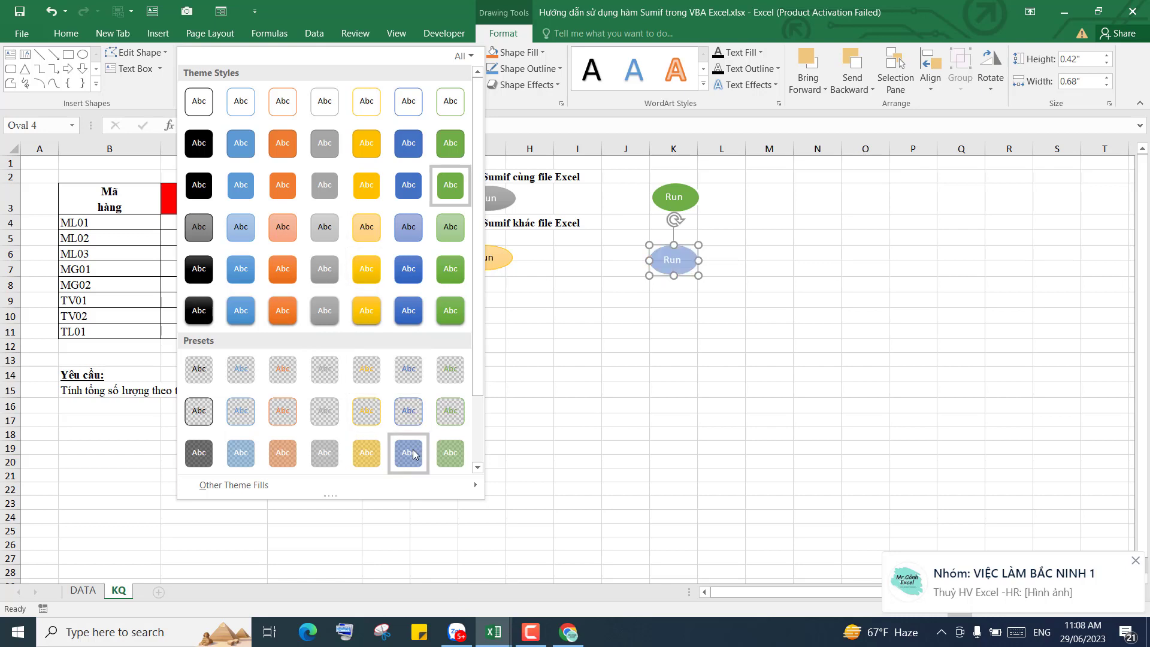
left_click(282, 184)
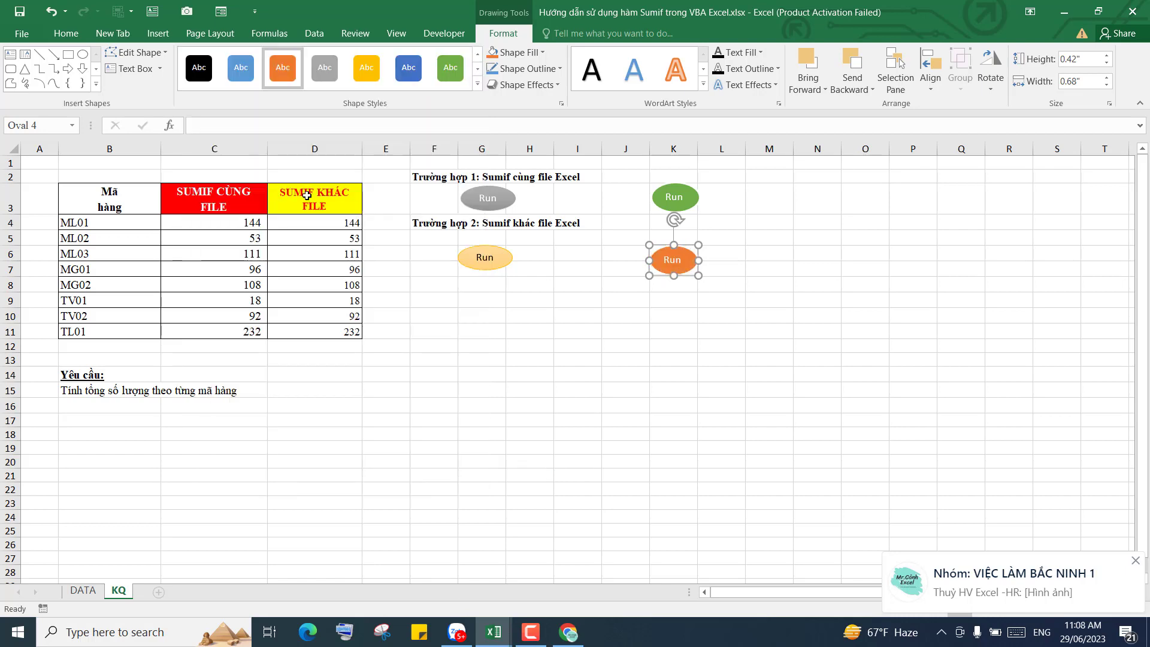
left_click(805, 357)
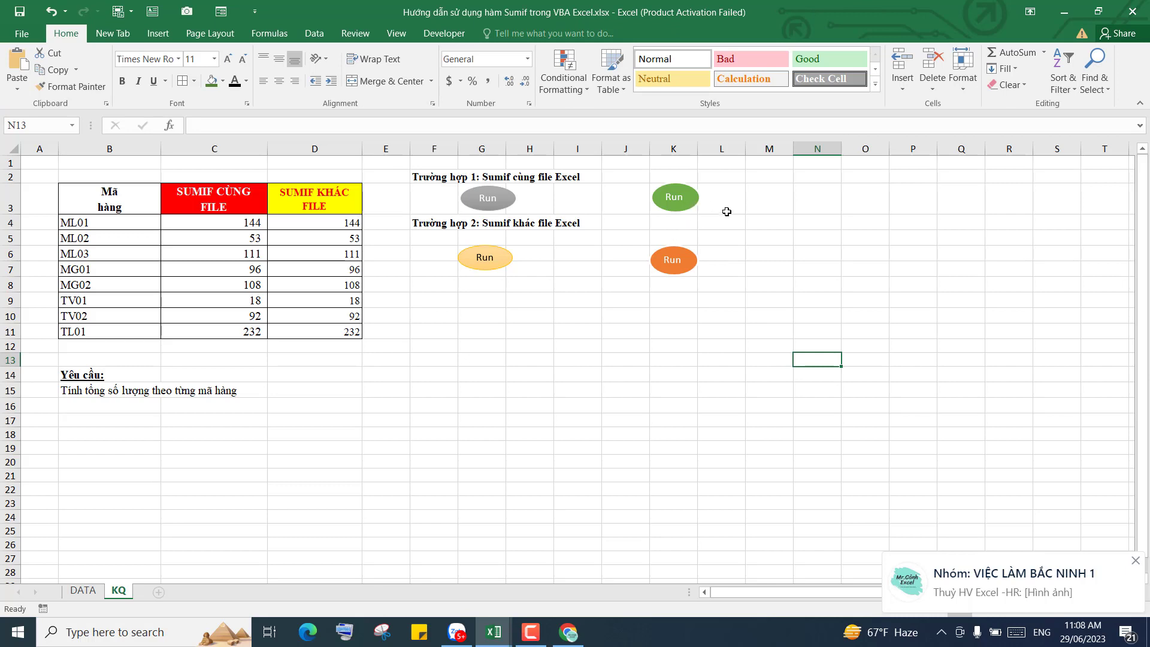
left_click(769, 222)
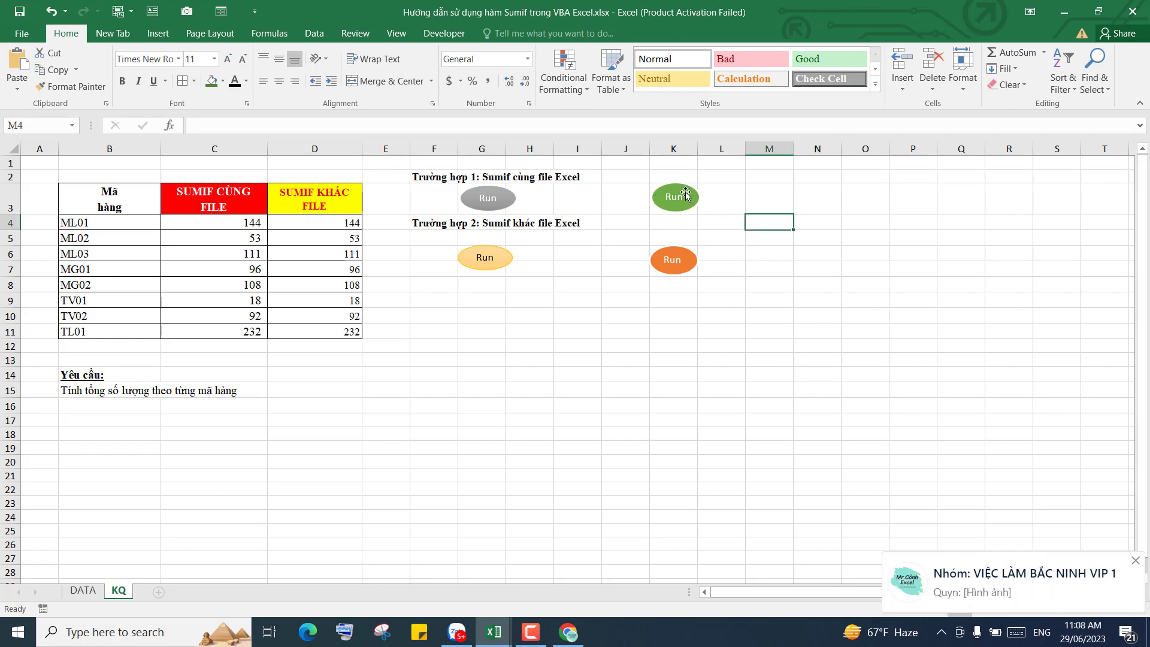
Step: Assign the Sumif_cungfile macro to the green Run oval
right_click(686, 195)
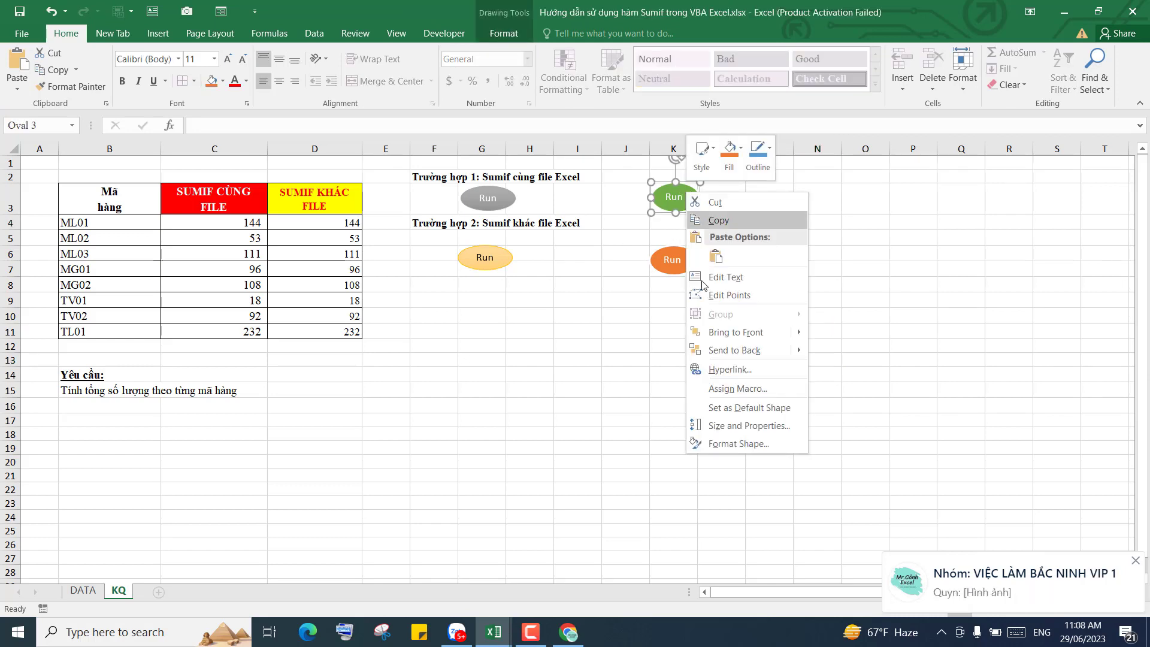
left_click(727, 389)
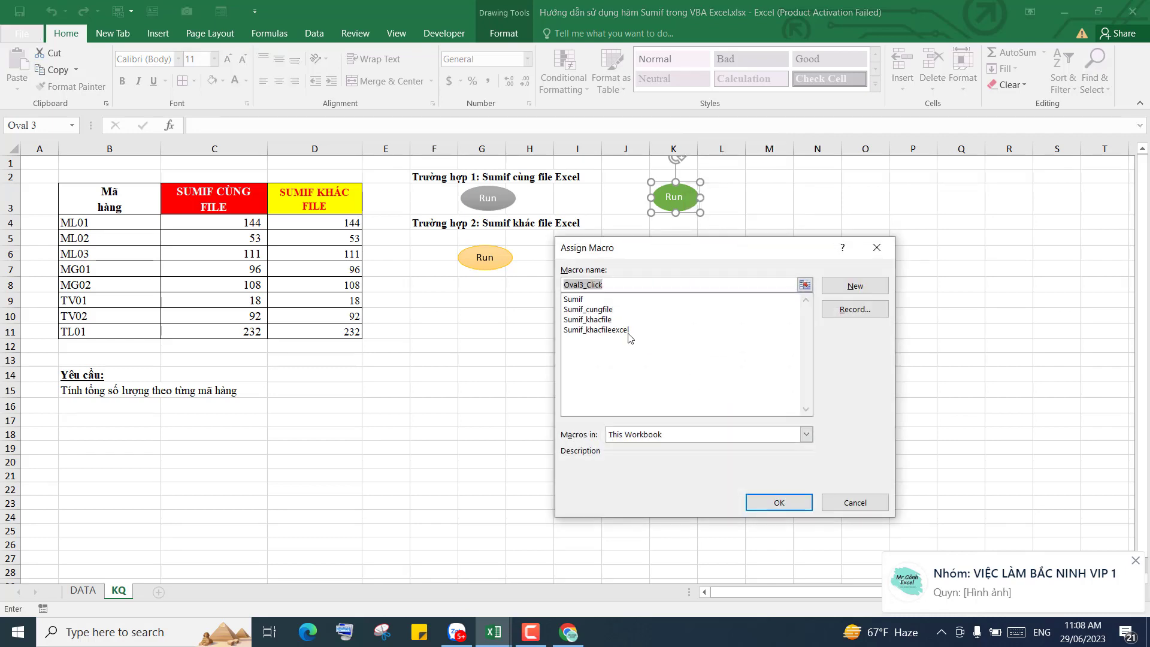
left_click(597, 310)
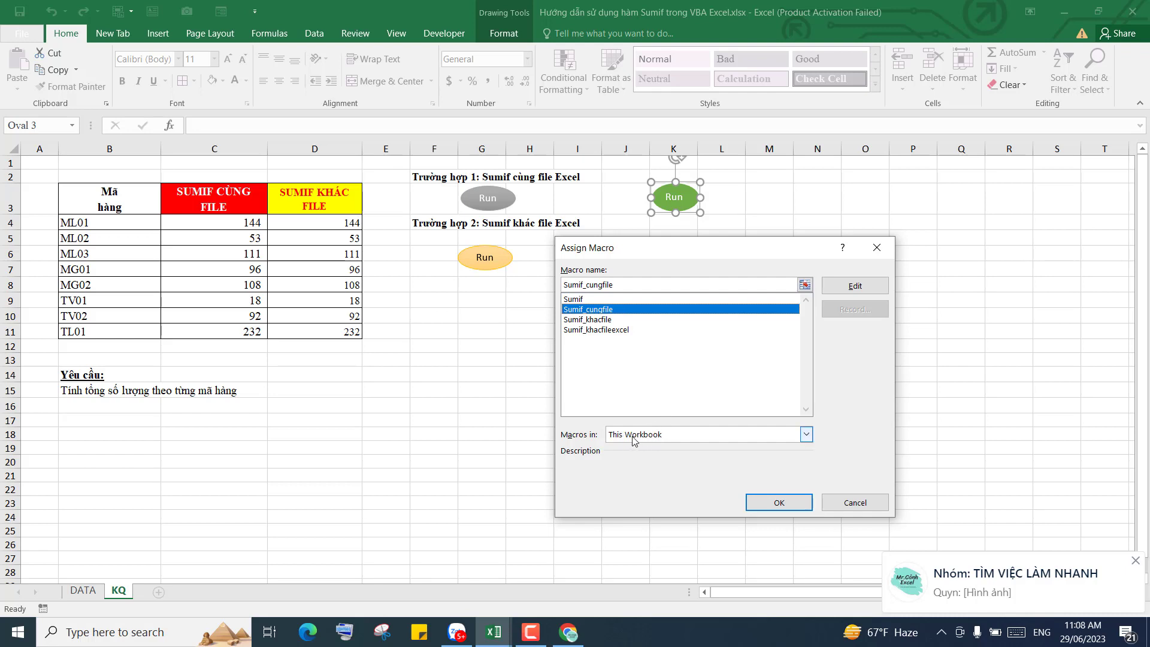
left_click(778, 501)
left_click(729, 326)
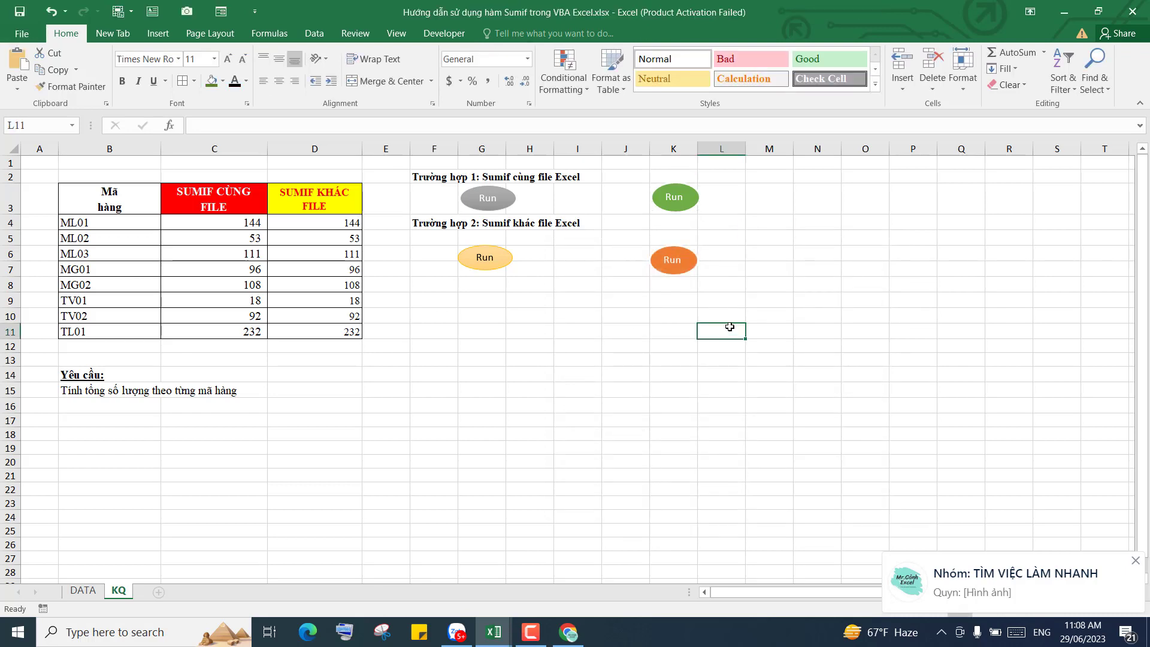
left_click(702, 267)
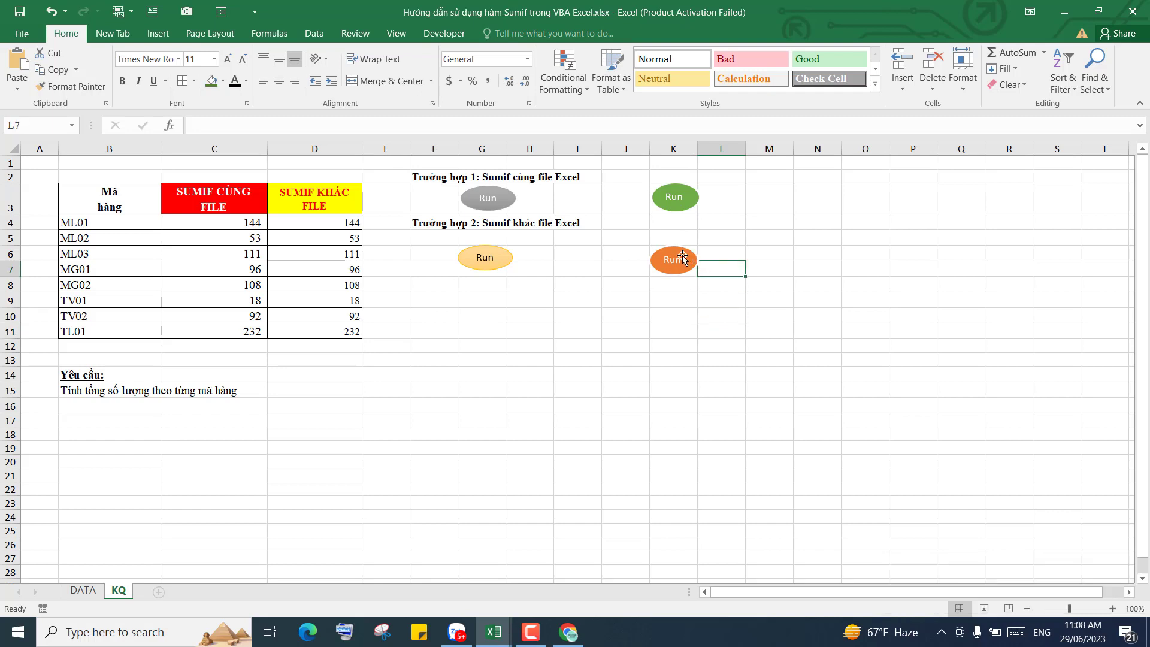
left_click(684, 255)
Step: Assign the Sumif_khacfileexcel macro to the orange Run oval
right_click(683, 256)
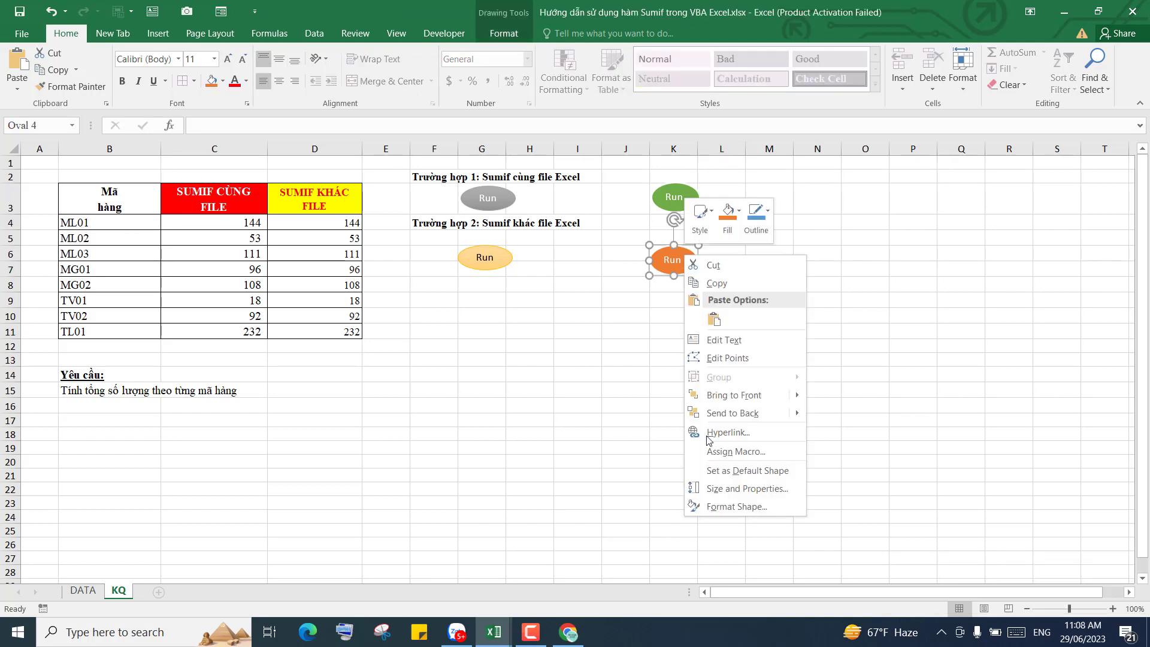
left_click(732, 452)
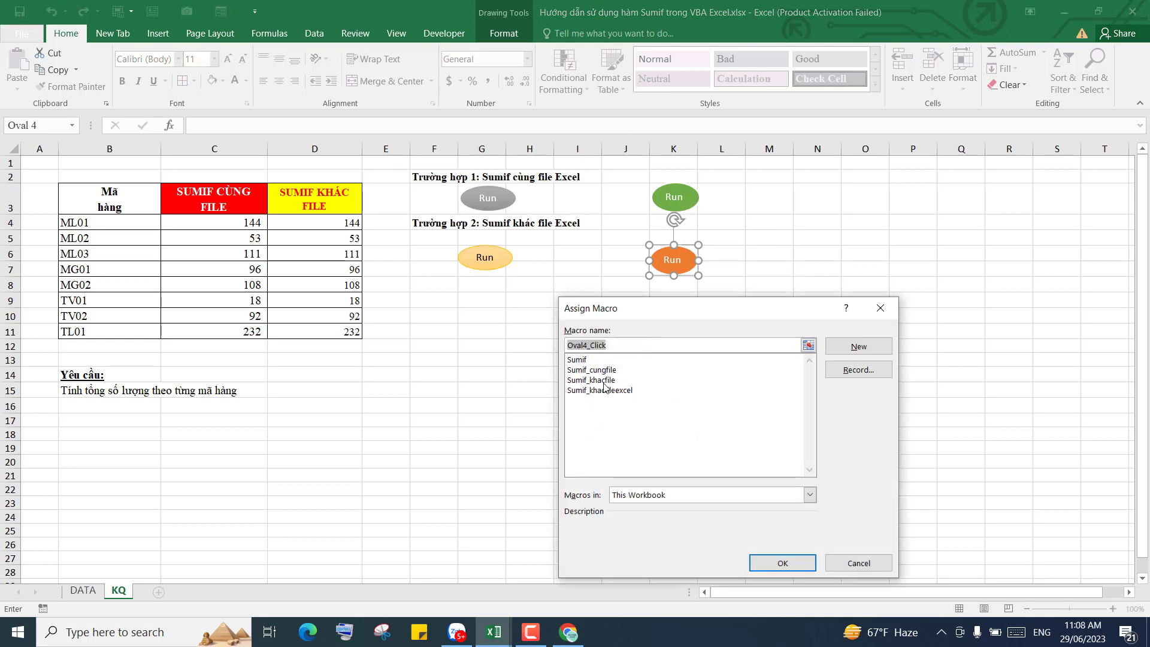
left_click(600, 392)
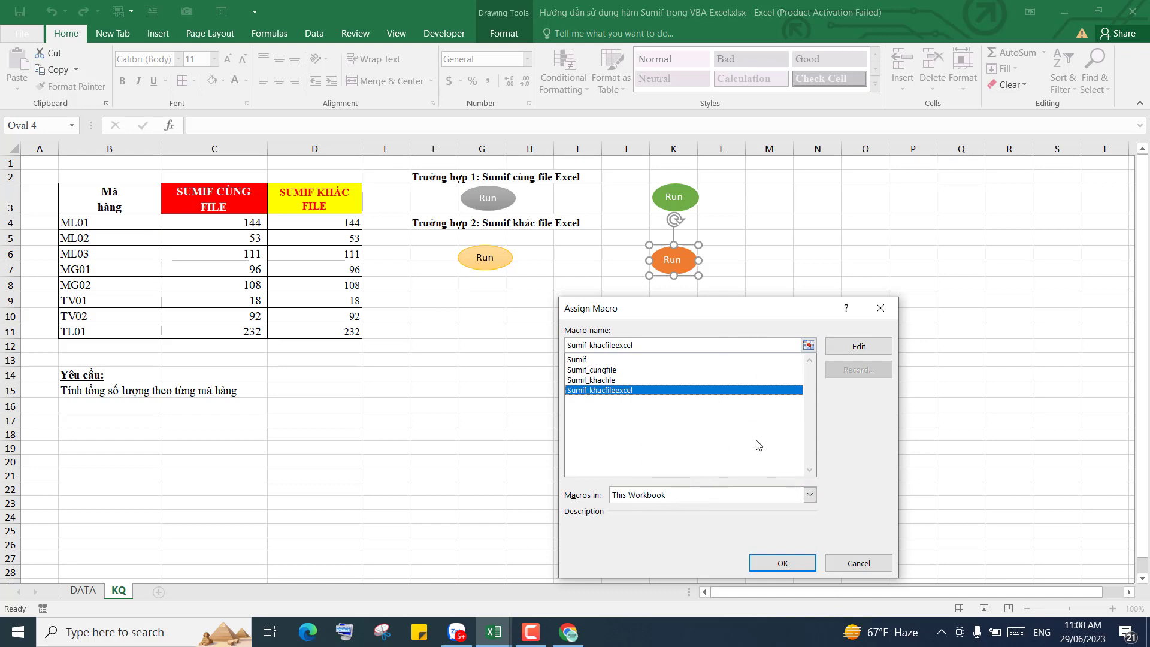
left_click(784, 567)
left_click(690, 355)
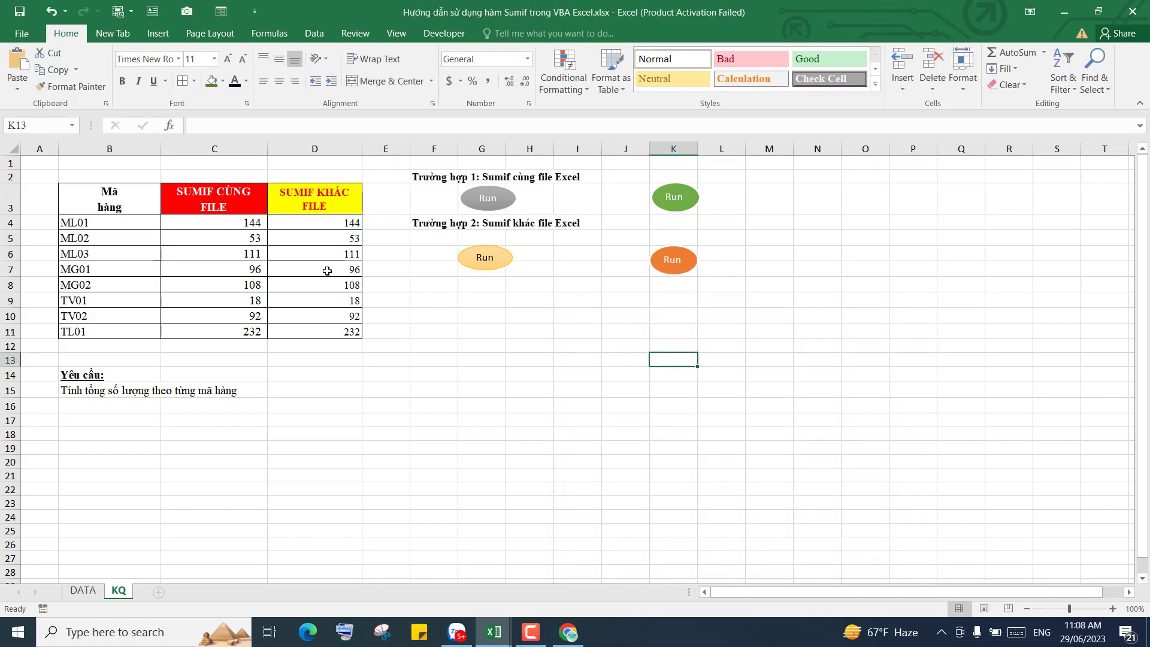
Step: Clear the SUMIF results from cells C4:D11
left_click_drag(220, 227, 324, 332)
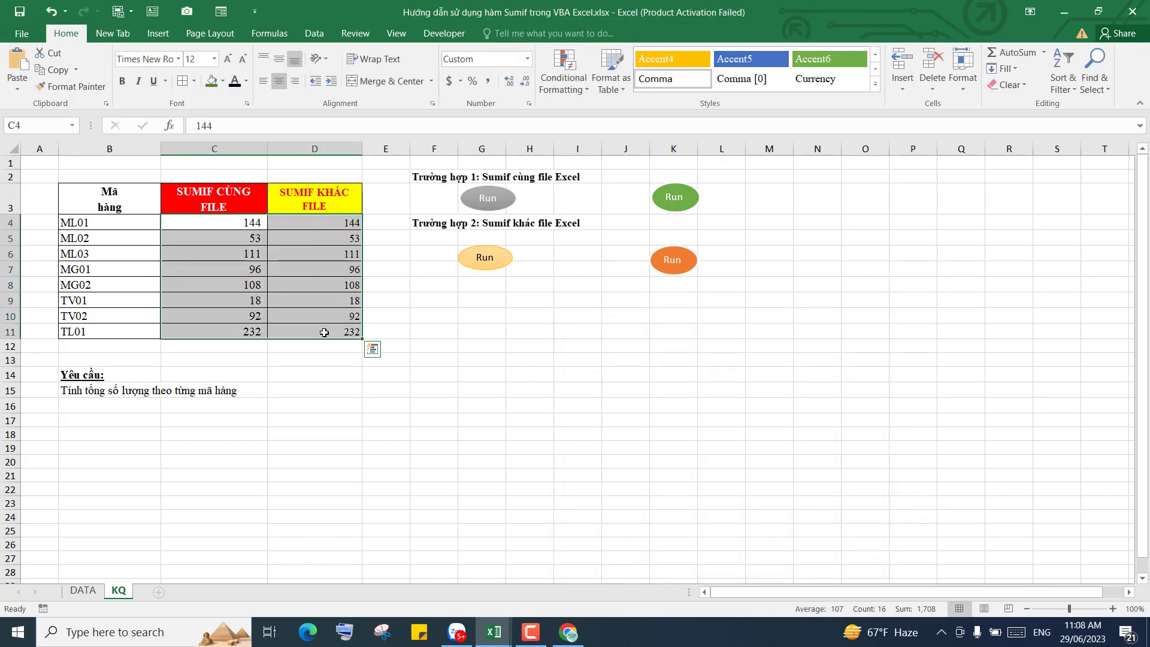
key("Delete")
left_click(521, 358)
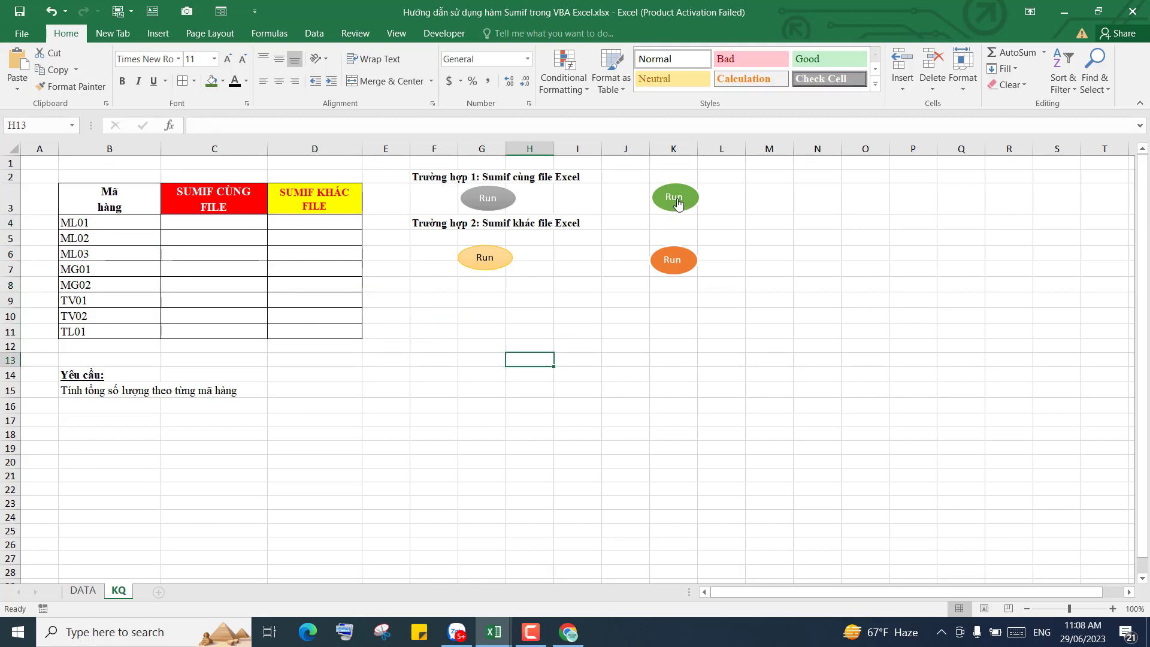
Step: Run the green and orange ovals, confirming columns C and D refill with totals 144–232
left_click(677, 204)
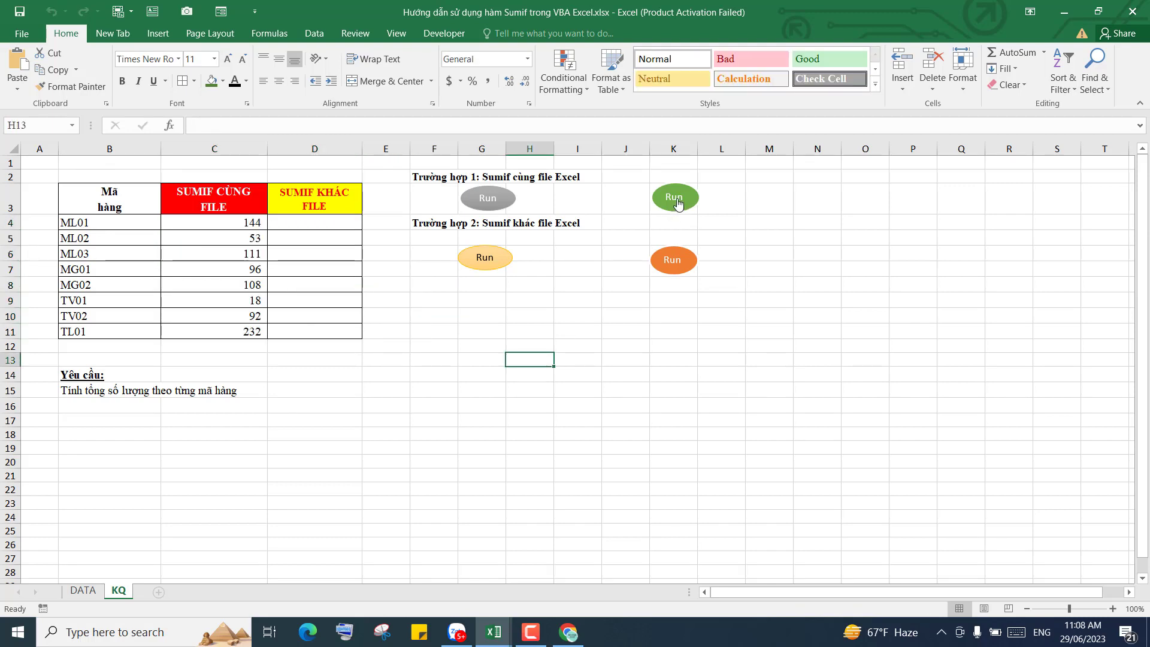
left_click(675, 267)
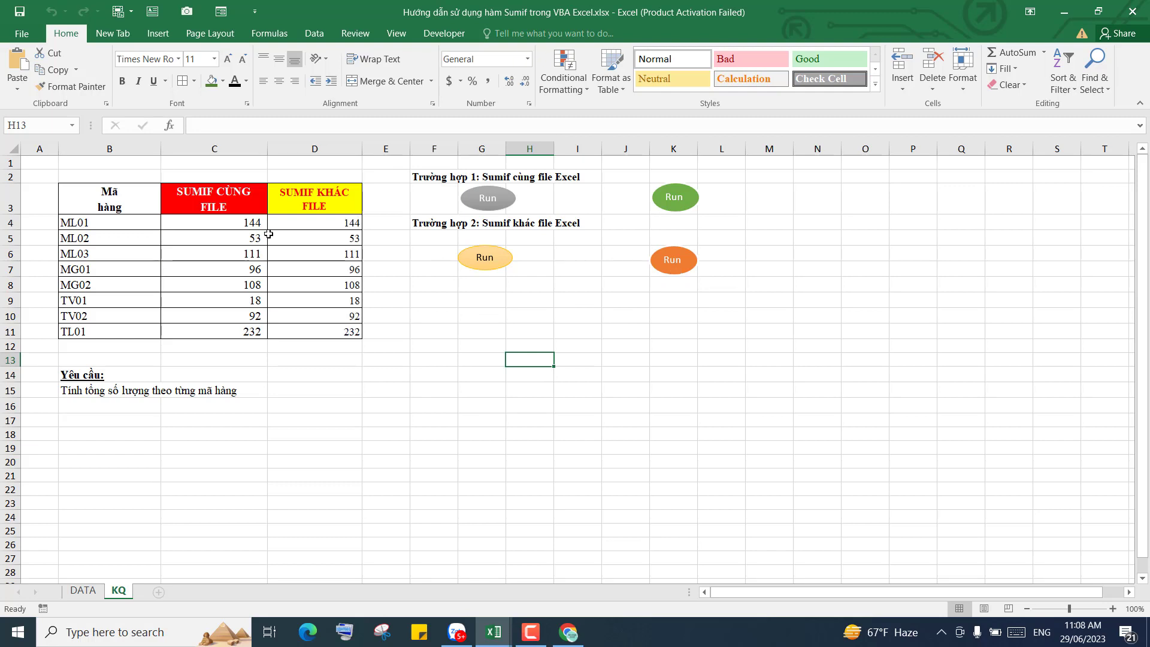
left_click(231, 223)
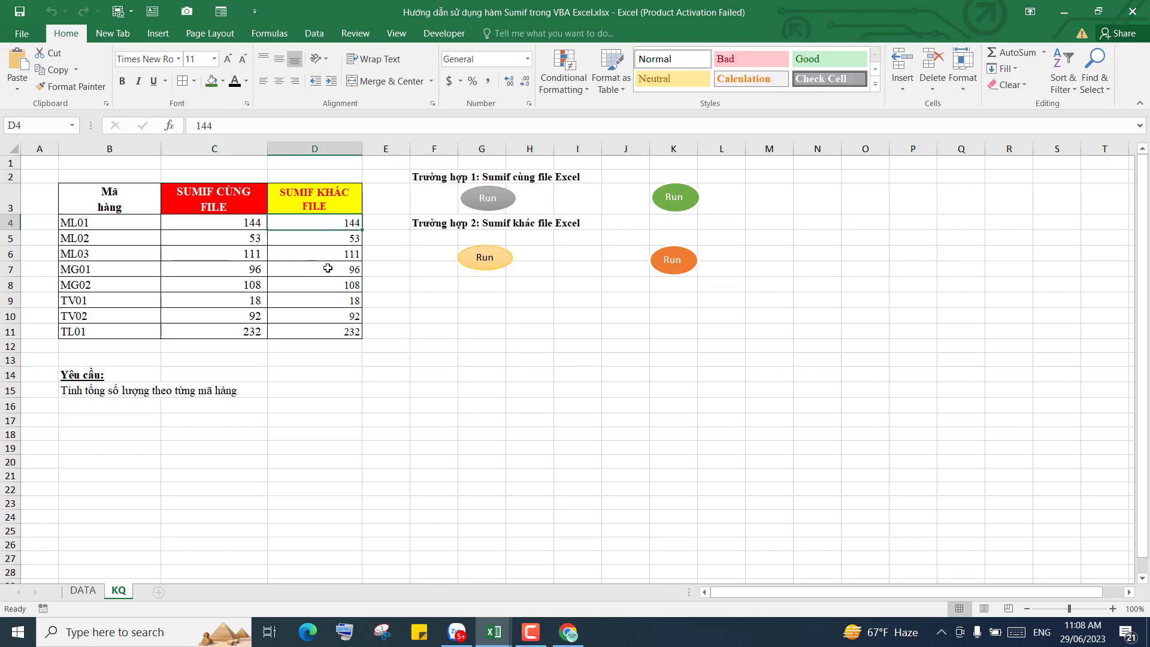
key("Down")
key("Down")
key("Down")
key("Down")
key("Down")
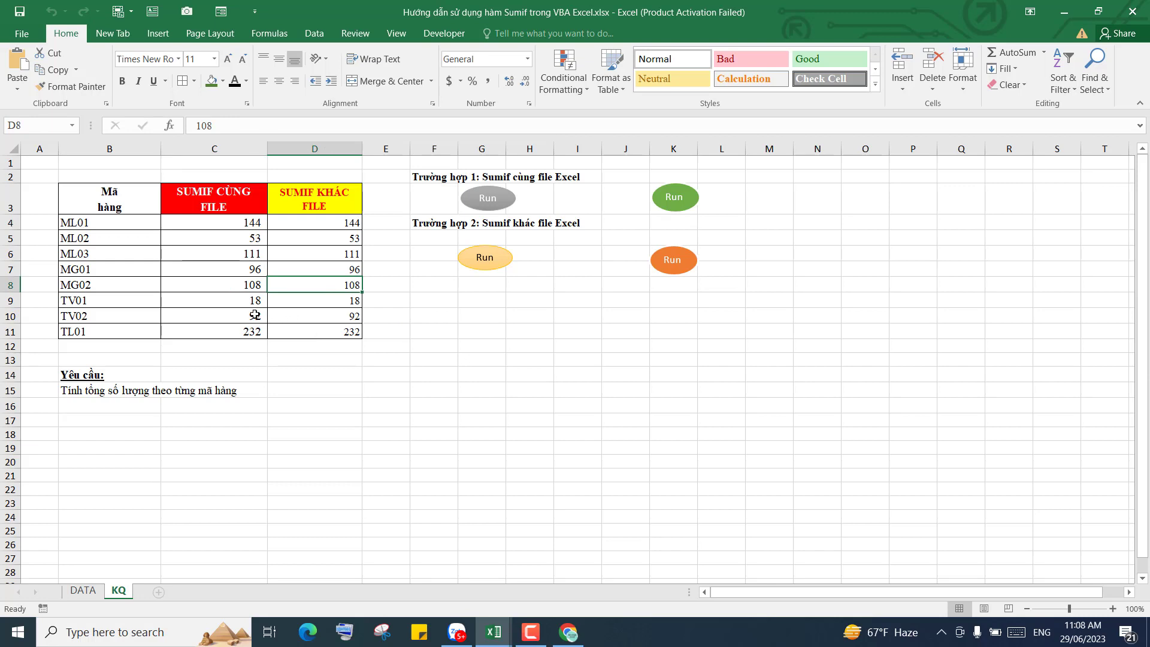
left_click(293, 316)
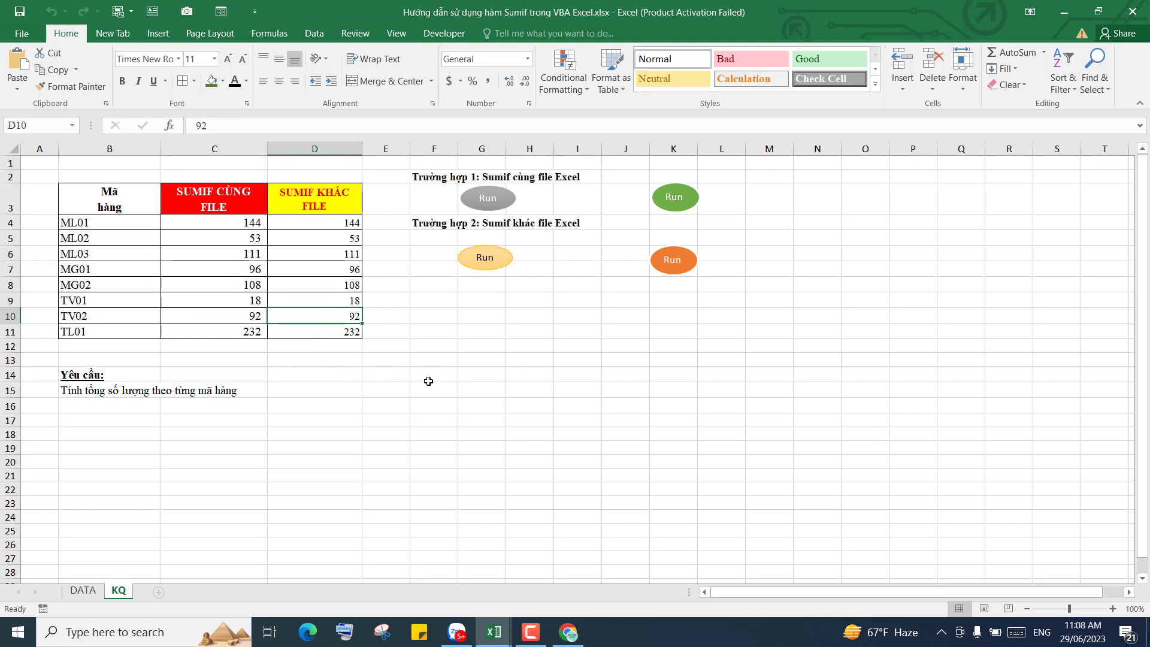
left_click(449, 327)
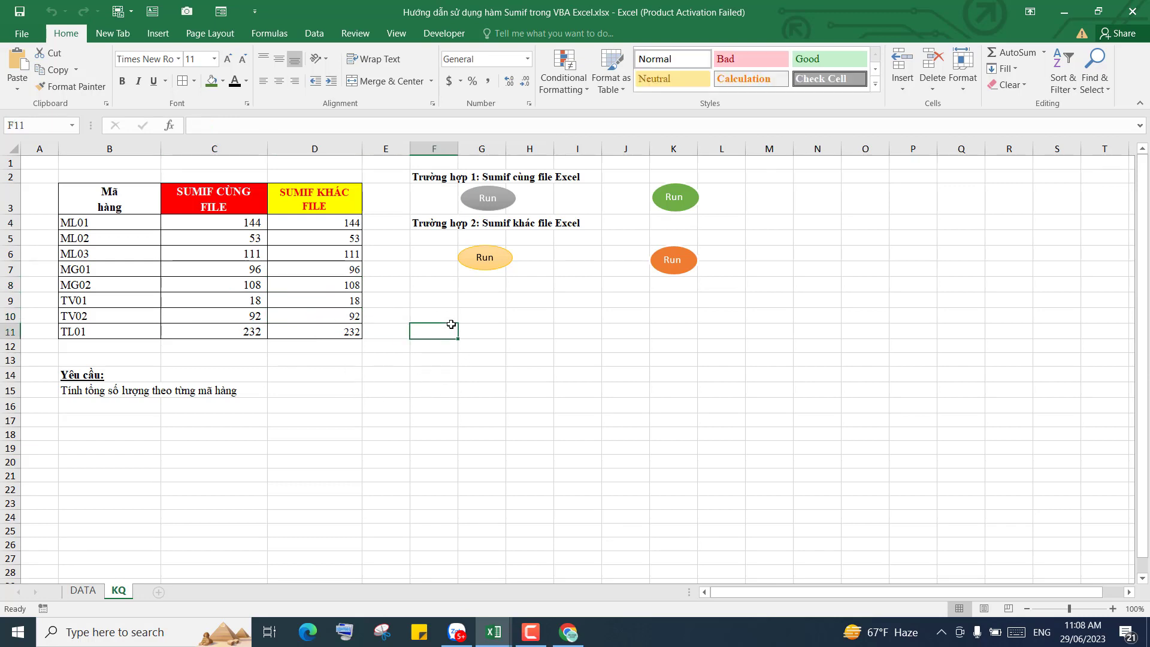